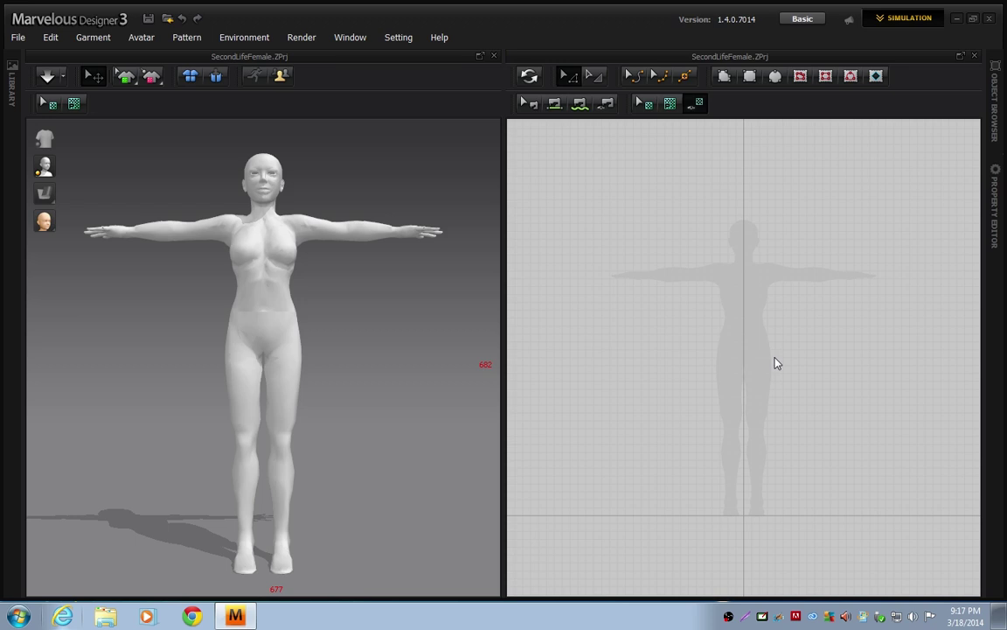
# Turn on grid snapping from the Pattern > Grid menu
pyautogui.scroll(4, 776, 359)
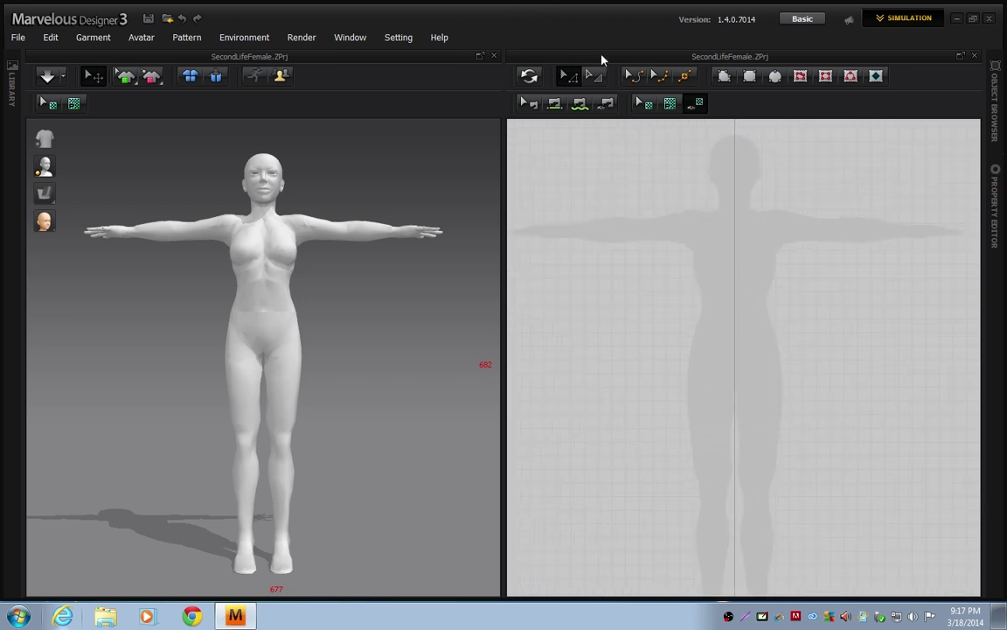
pyautogui.click(188, 40)
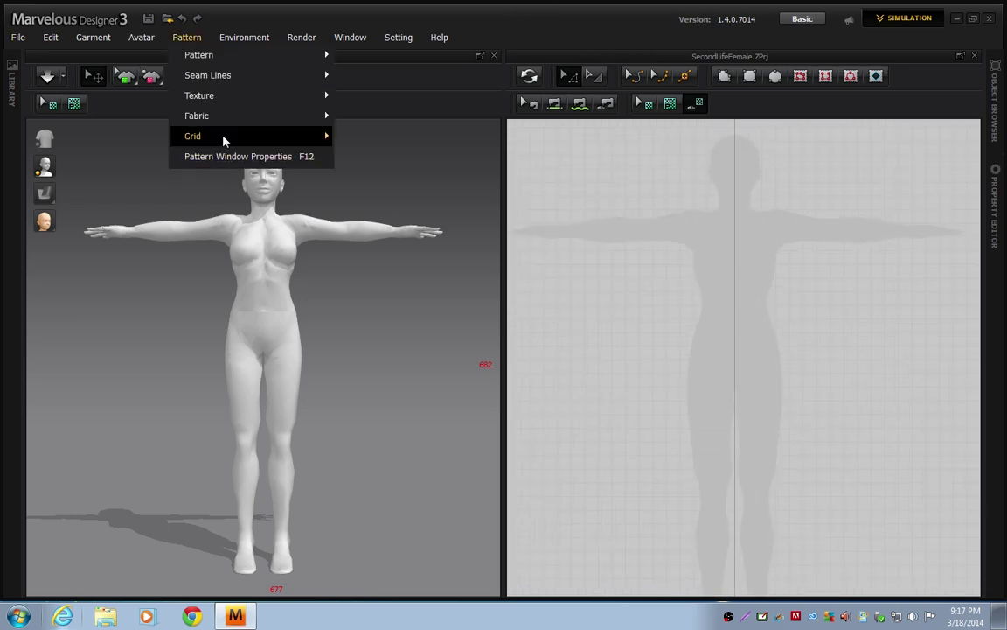
pyautogui.moveTo(224, 137)
pyautogui.click(395, 159)
pyautogui.scroll(3, 730, 385)
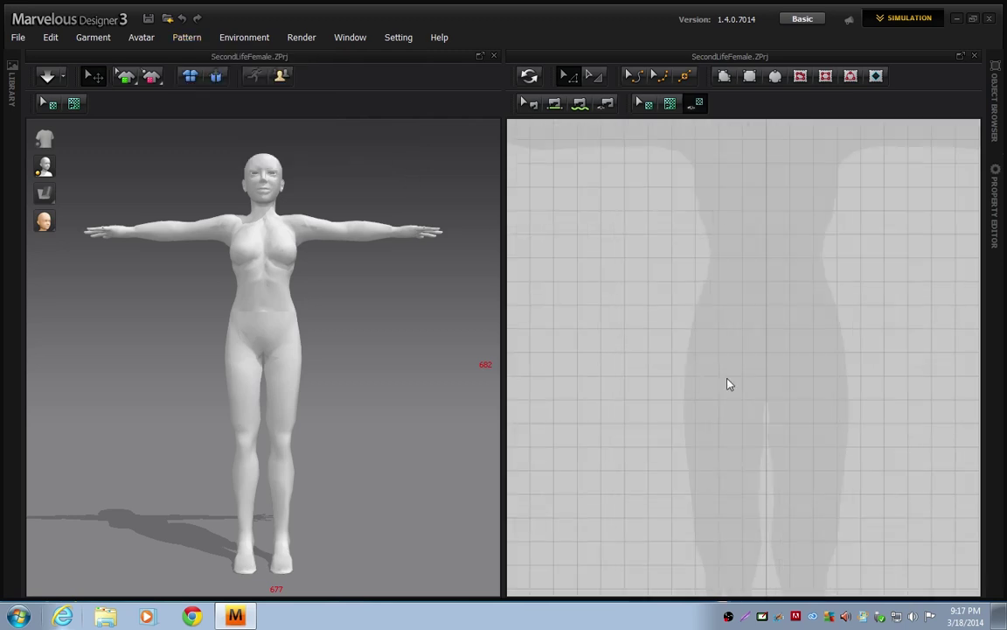
# Draw a tall rectangle pattern over the avatar's hips
pyautogui.click(724, 77)
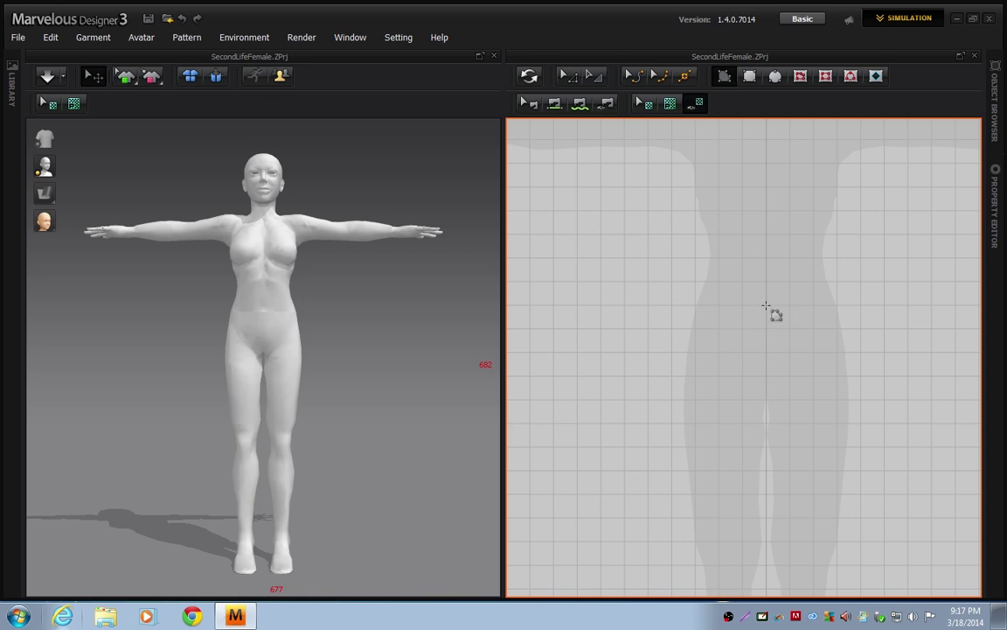
pyautogui.moveTo(766, 305); pyautogui.dragTo(691, 468)
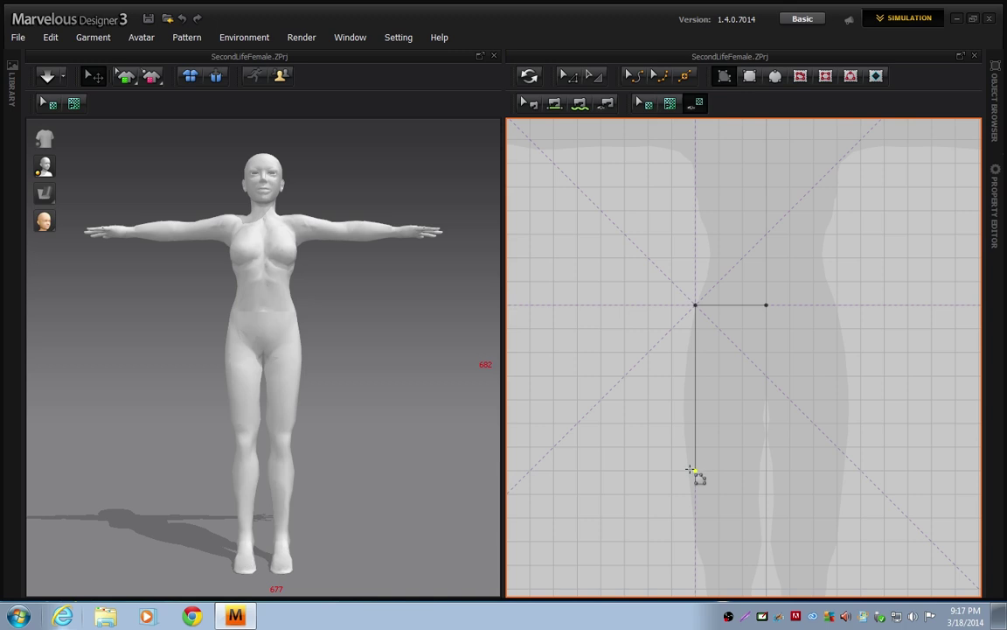
pyautogui.click(695, 470)
pyautogui.click(766, 470)
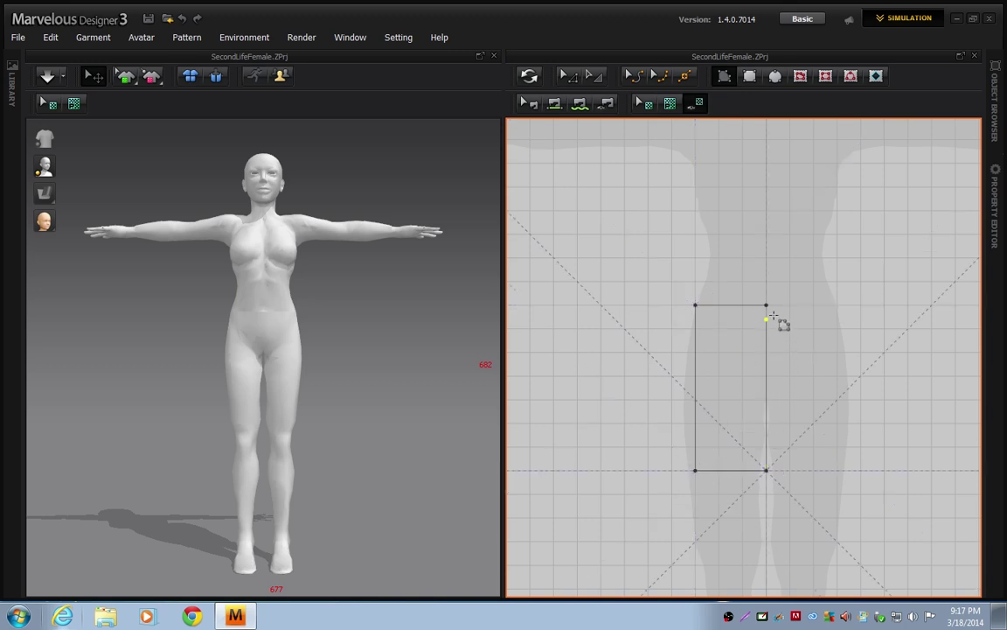
pyautogui.click(774, 306)
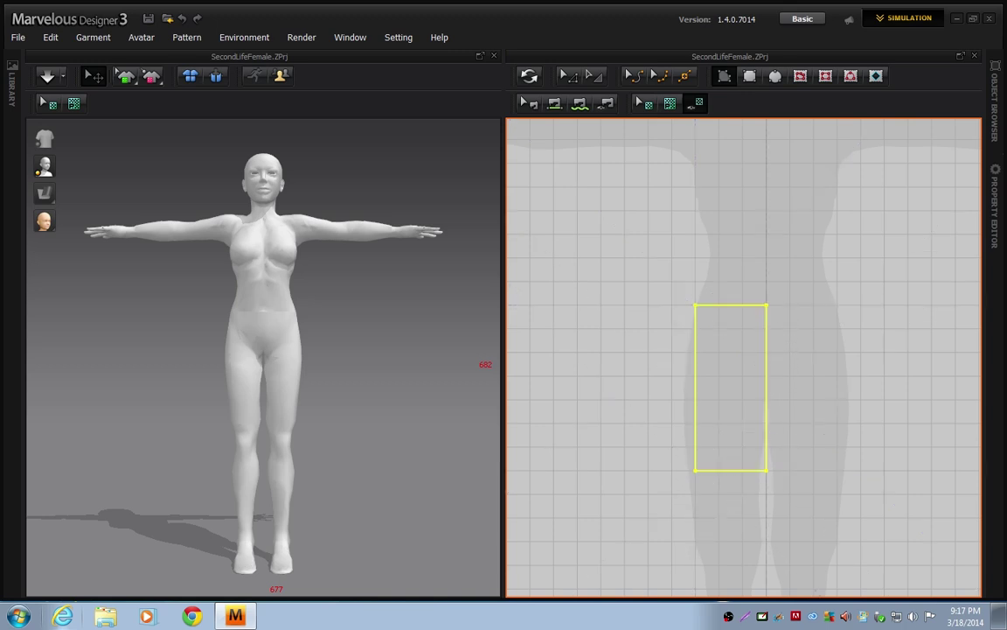
# Draw a wide rectangular strip pattern just below the tall rectangle
pyautogui.click(766, 494)
pyautogui.click(624, 495)
pyautogui.click(625, 541)
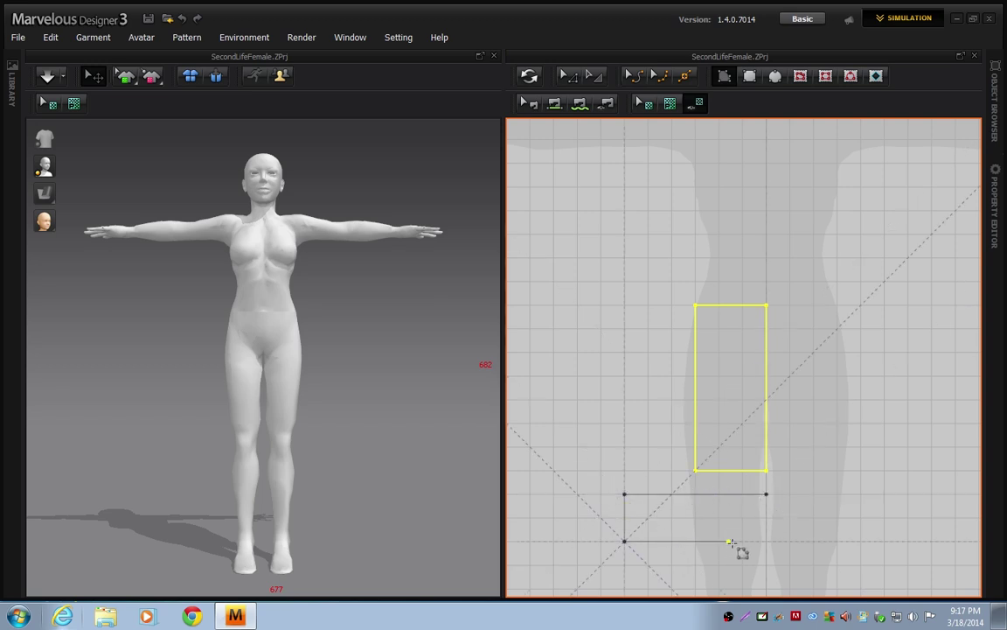
pyautogui.click(766, 541)
pyautogui.click(766, 494)
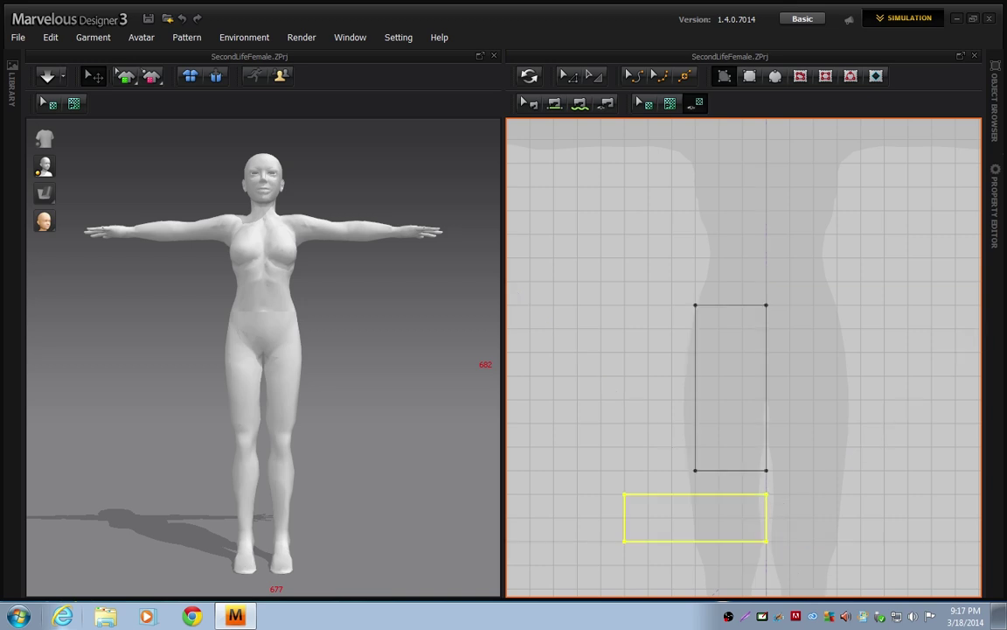
# Unfold the tall rectangle and the strip across their right edges to double width
pyautogui.click(573, 77)
pyautogui.click(768, 428)
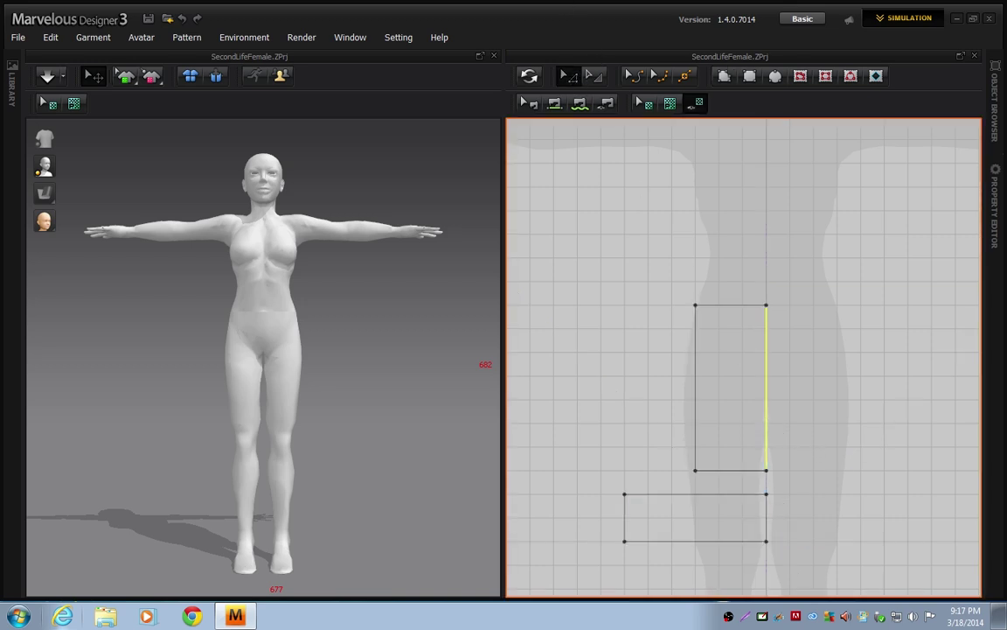
pyautogui.rightClick(767, 420)
pyautogui.click(788, 448)
pyautogui.click(767, 529)
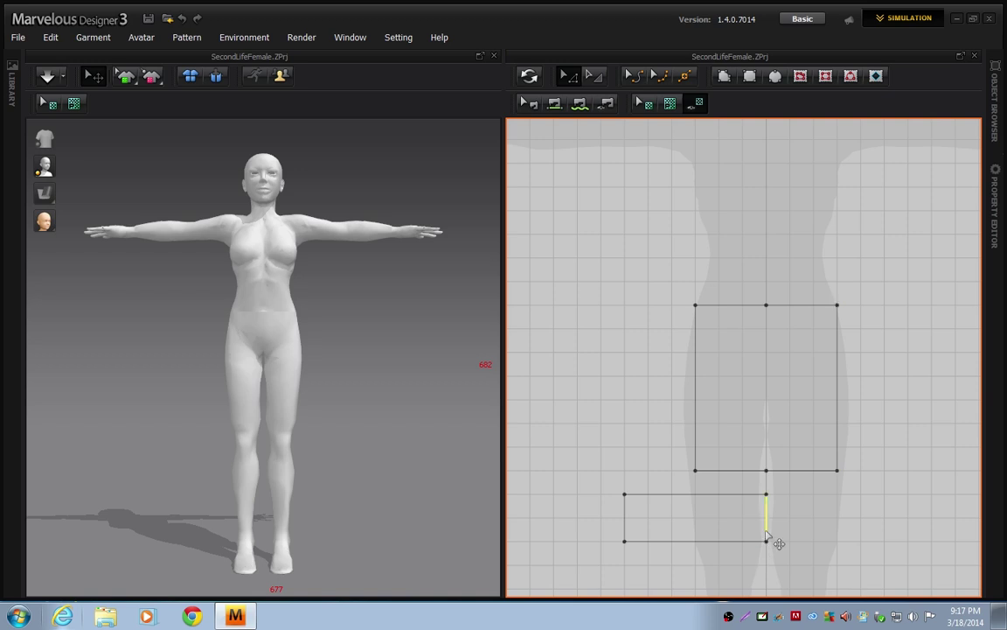
pyautogui.rightClick(767, 533)
pyautogui.click(787, 563)
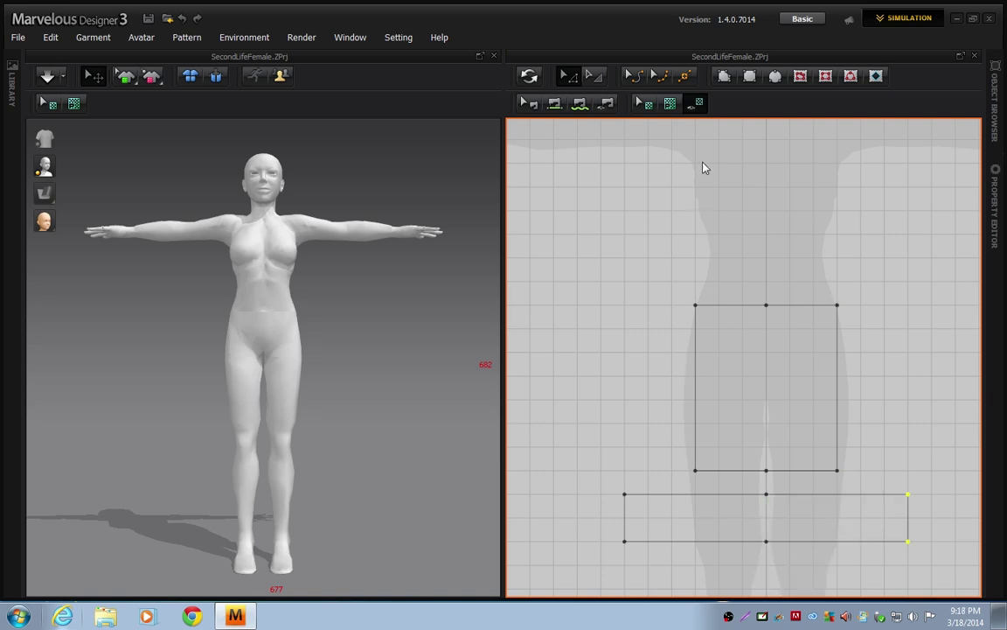
pyautogui.moveTo(747, 276); pyautogui.dragTo(786, 592)
# Copy the square and strip together and paste the pair to their right
pyautogui.click(783, 332)
pyautogui.scroll(-4, 800, 399)
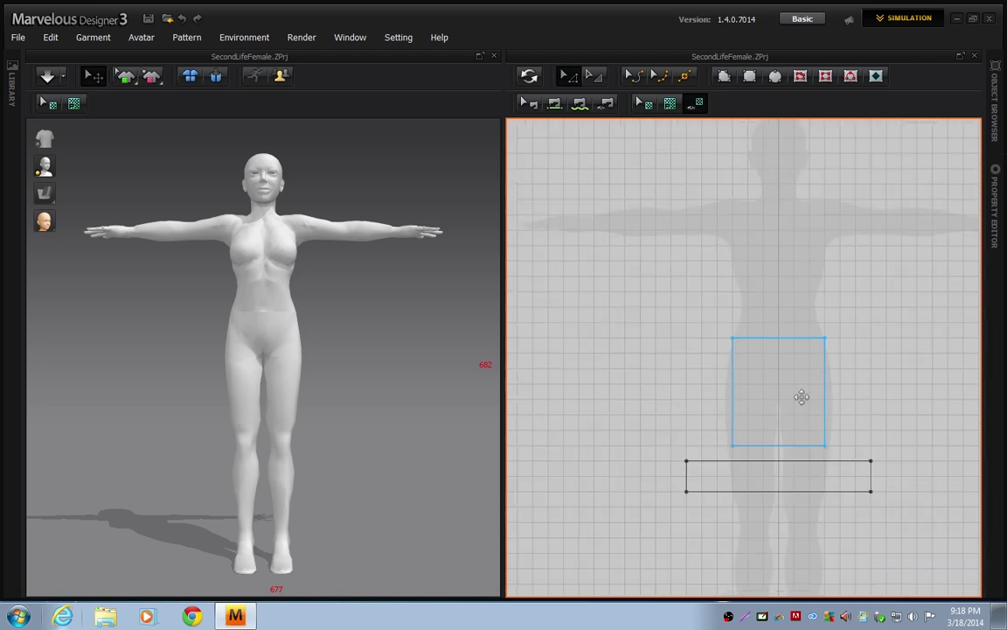
pyautogui.moveTo(798, 394); pyautogui.dragTo(659, 384, button='middle')
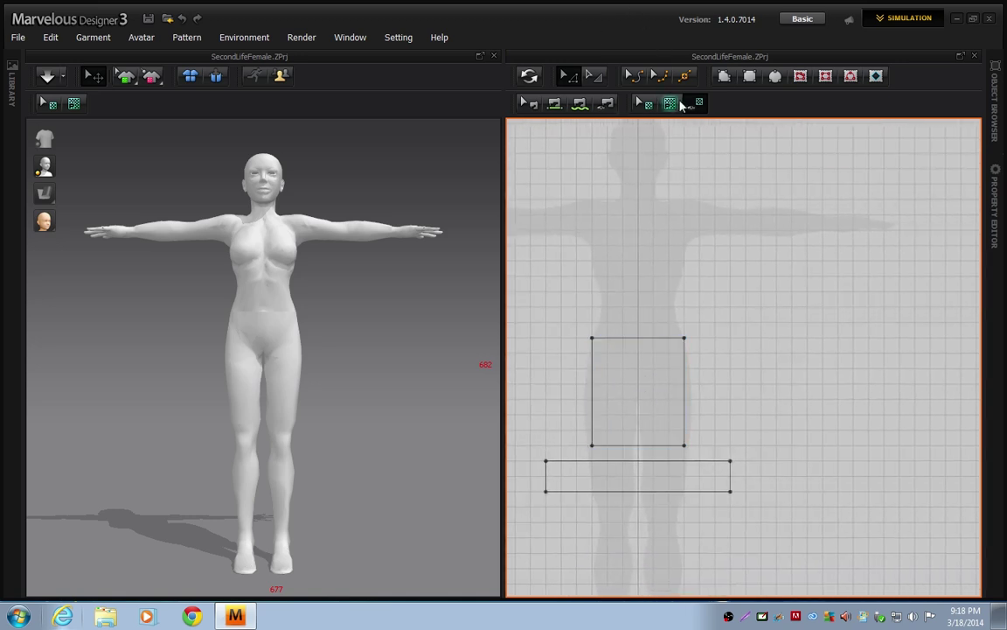
pyautogui.click(644, 387)
pyautogui.keyDown('shift'); pyautogui.click(653, 478); pyautogui.keyUp('shift')
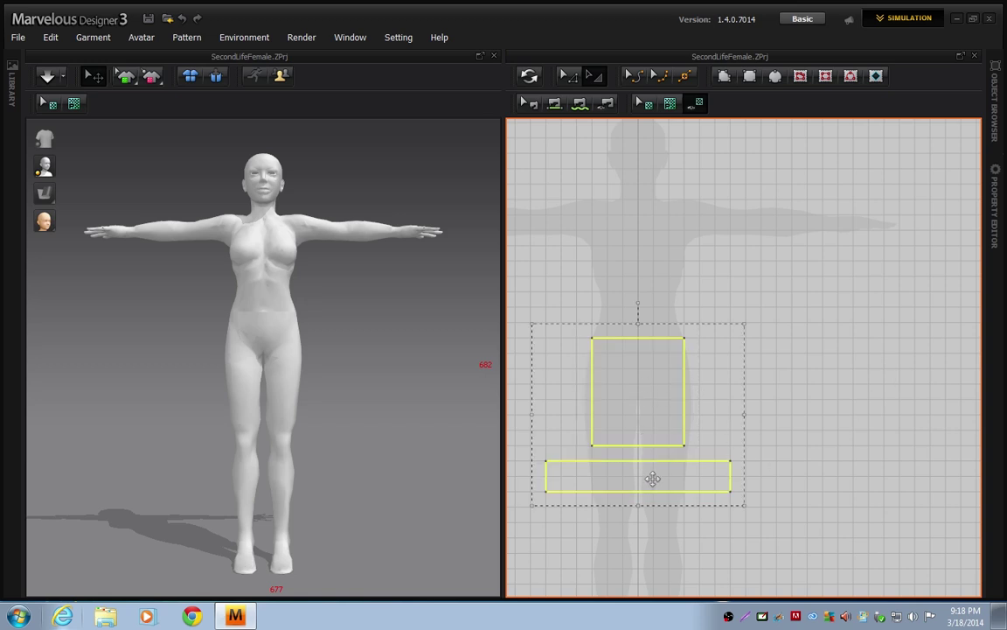
pyautogui.hotkey('ctrl', 'c')
pyautogui.hotkey('ctrl', 'v')
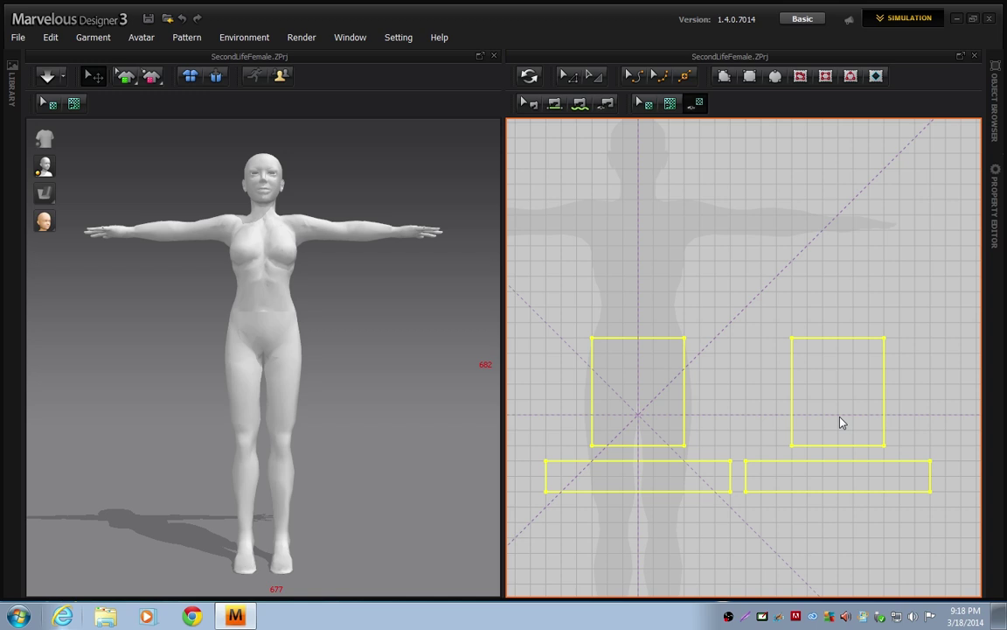
pyautogui.click(839, 423)
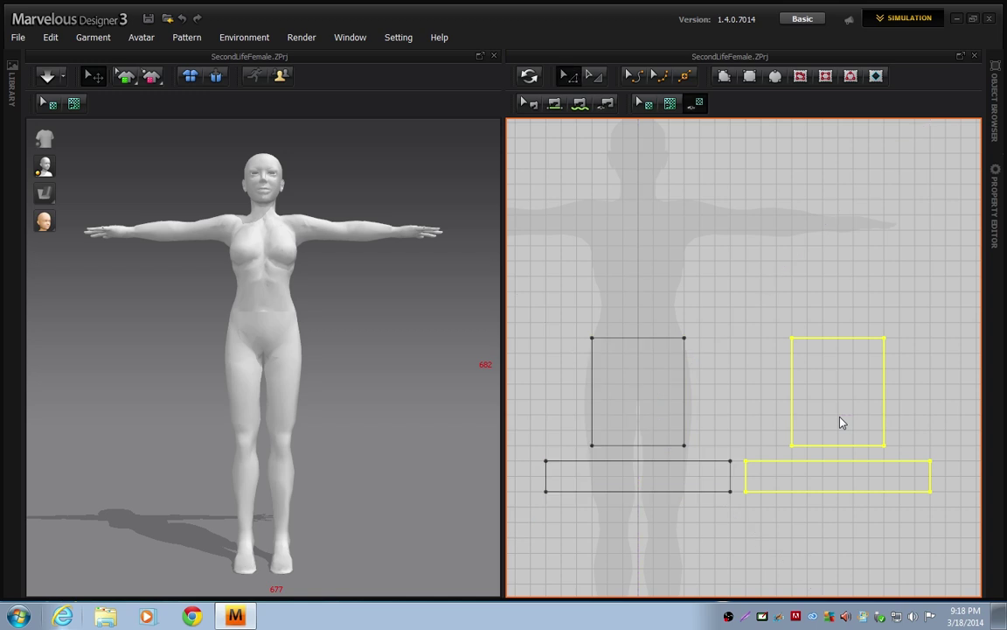
# Synchronize the four patterns so they appear as flat panels around the hips
pyautogui.click(531, 76)
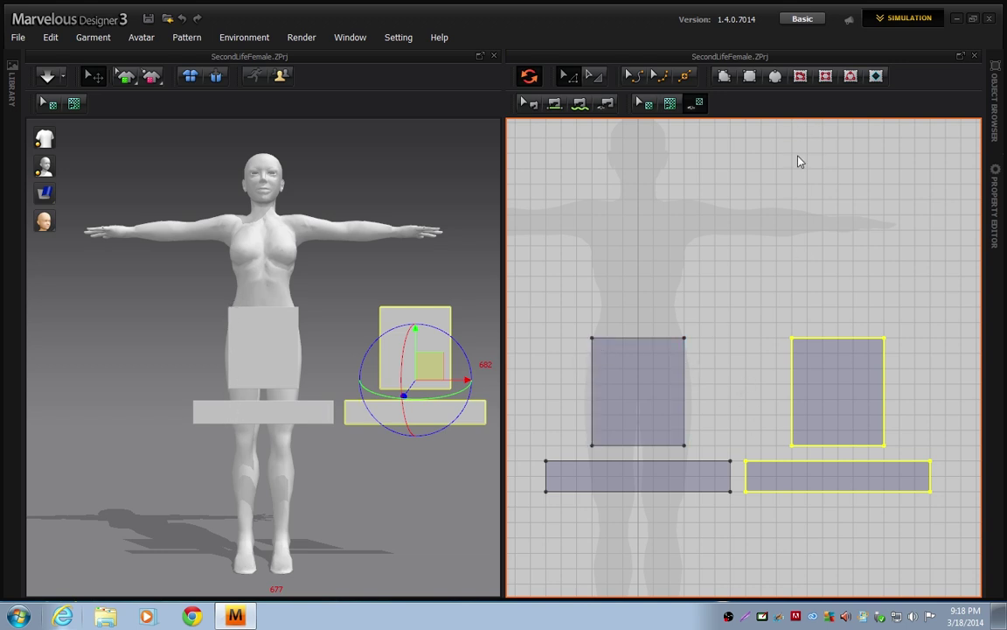
# Sew both squares together at their sides and join the two strips at both ends
pyautogui.click(579, 103)
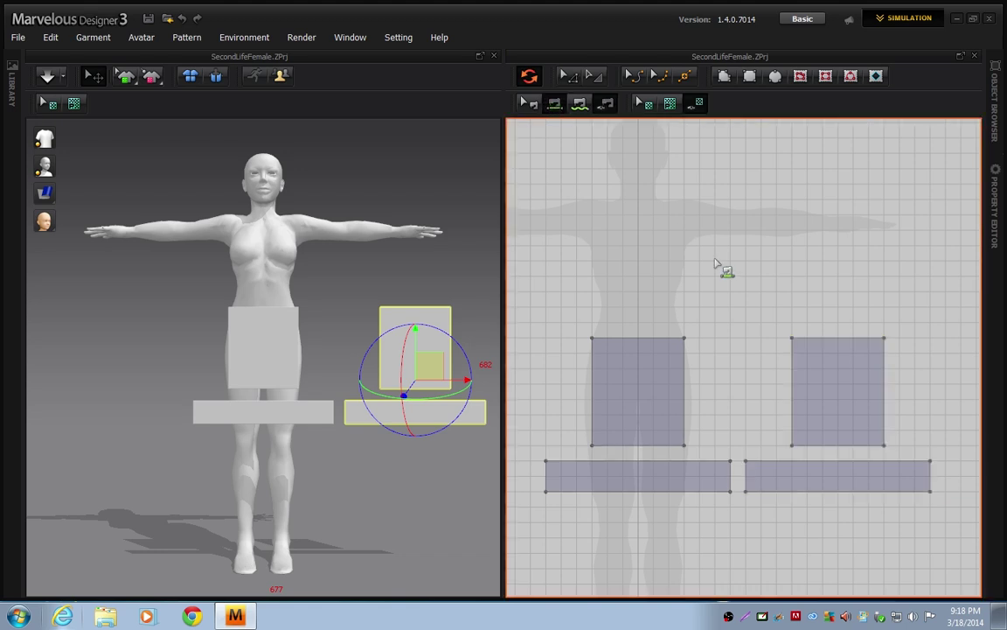
pyautogui.click(684, 389)
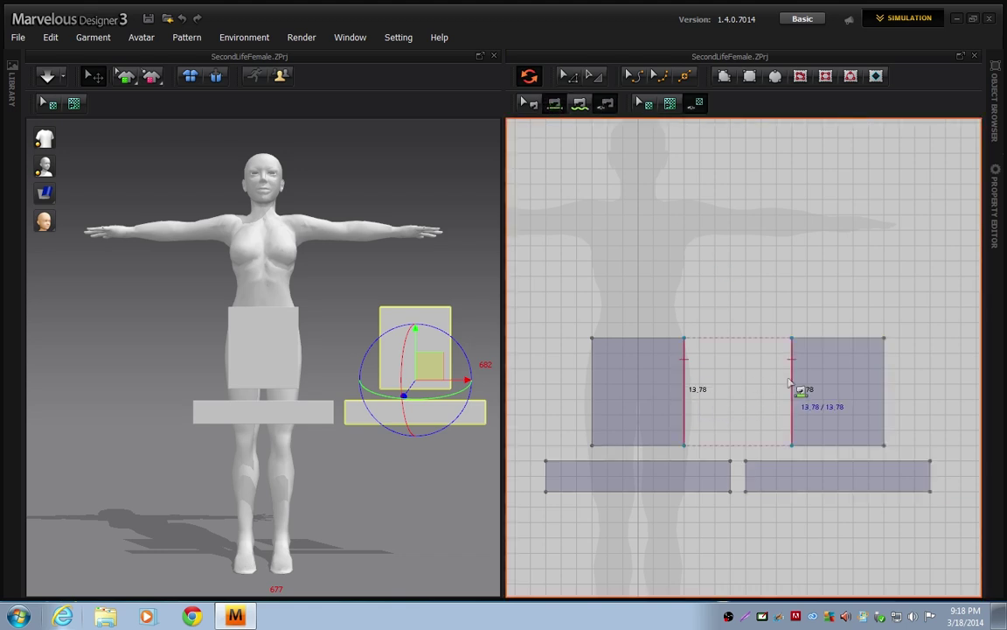
pyautogui.click(791, 385)
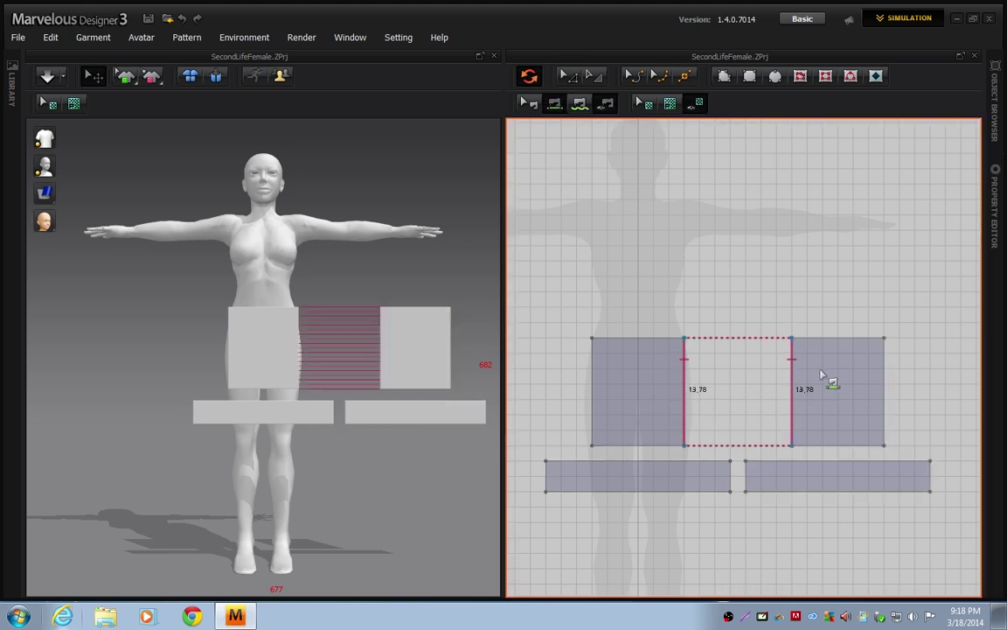
pyautogui.click(886, 367)
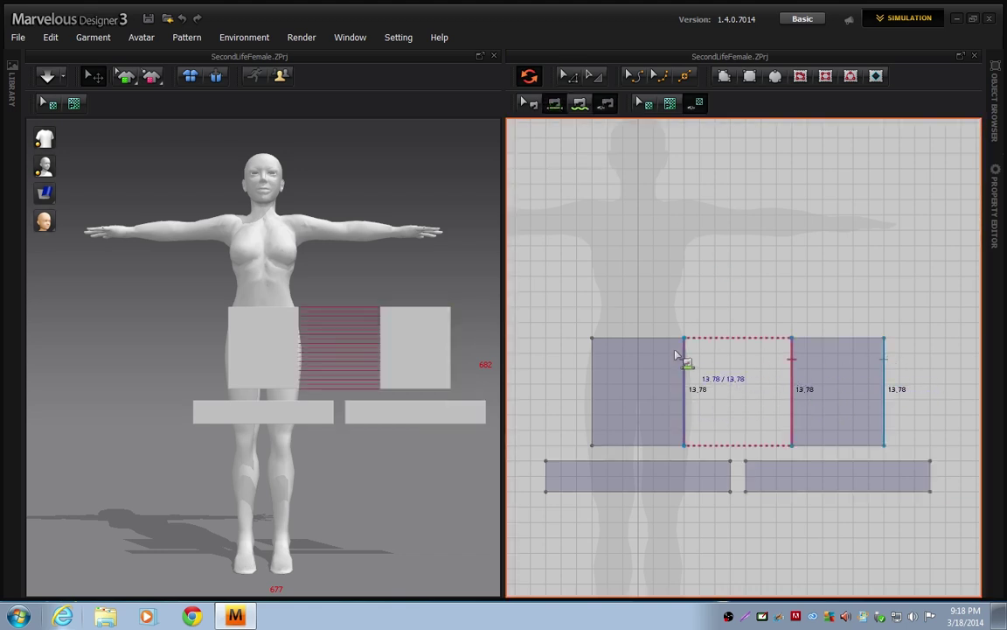
pyautogui.click(593, 361)
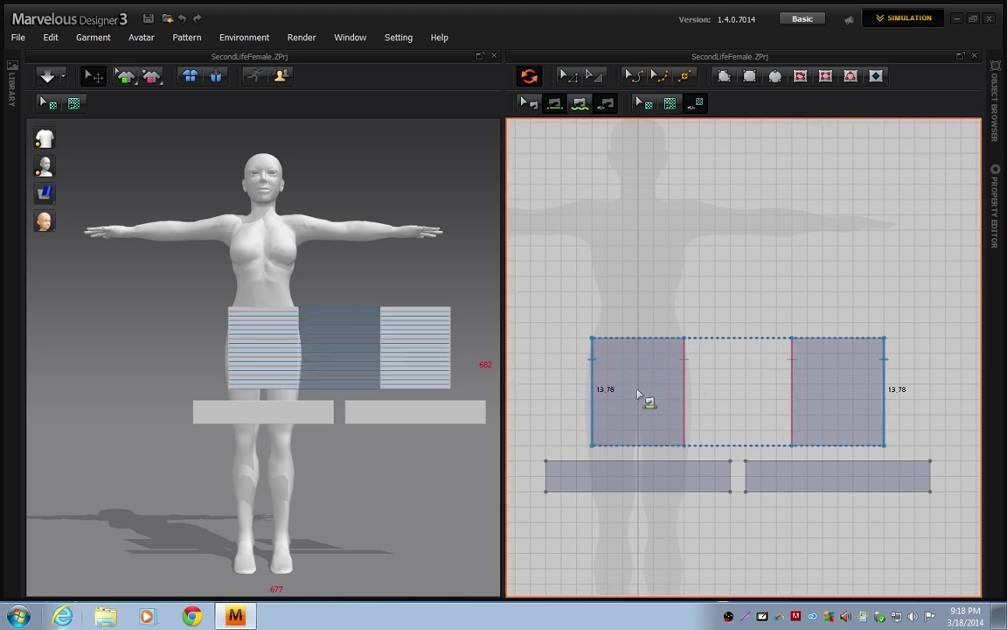
pyautogui.click(732, 477)
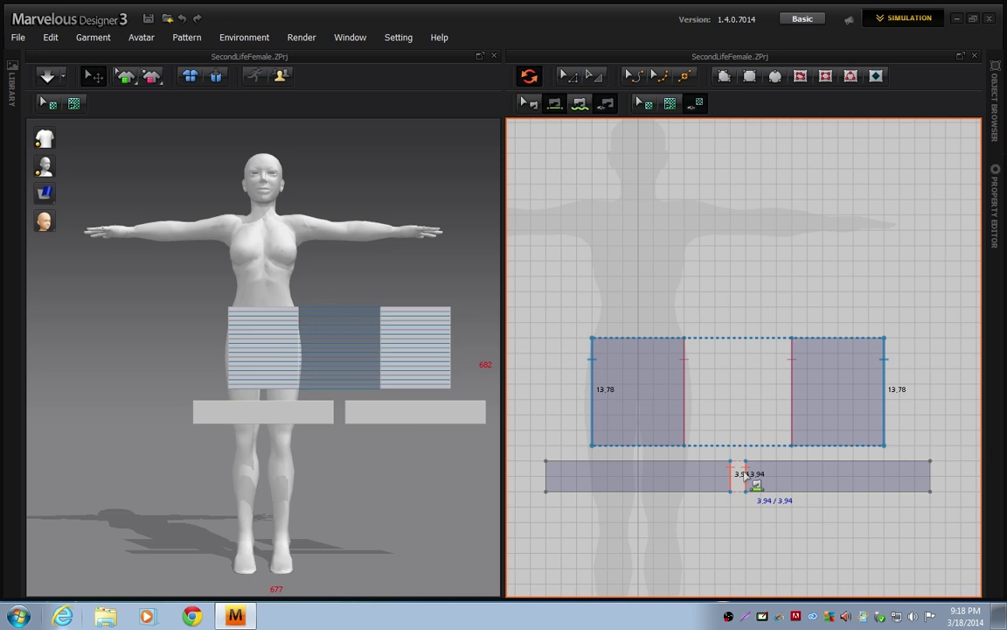
pyautogui.click(748, 481)
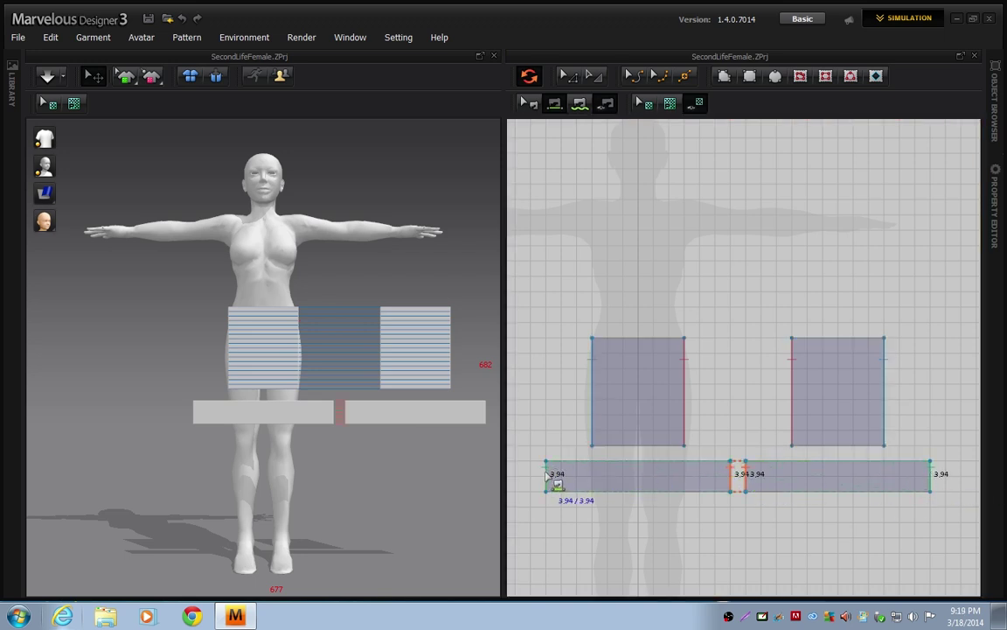
pyautogui.click(547, 473)
# Sew each square's bottom edge to the top edge of its strip
pyautogui.click(622, 447)
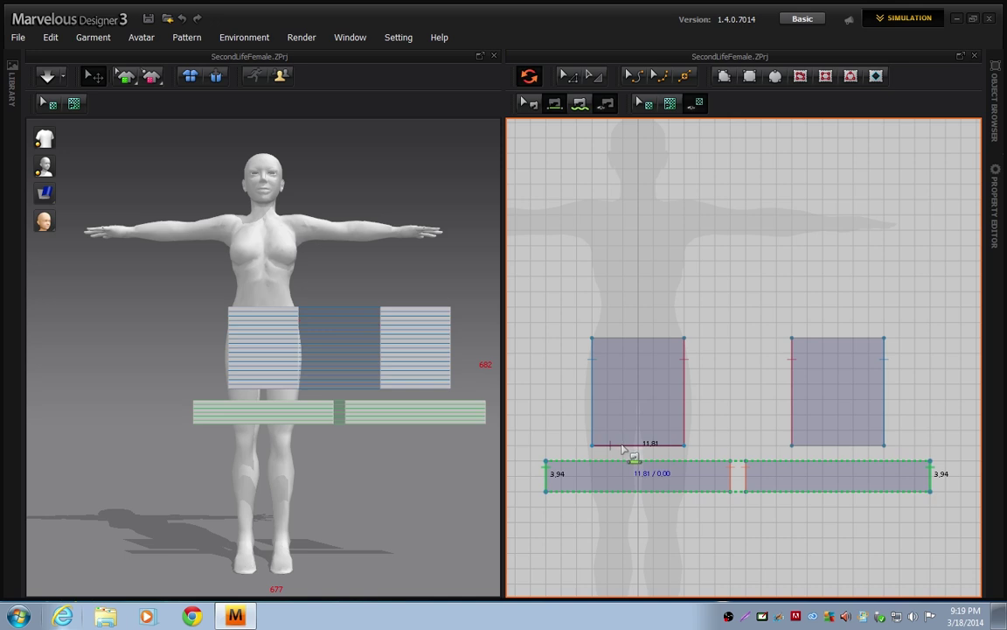
pyautogui.click(620, 461)
pyautogui.click(836, 446)
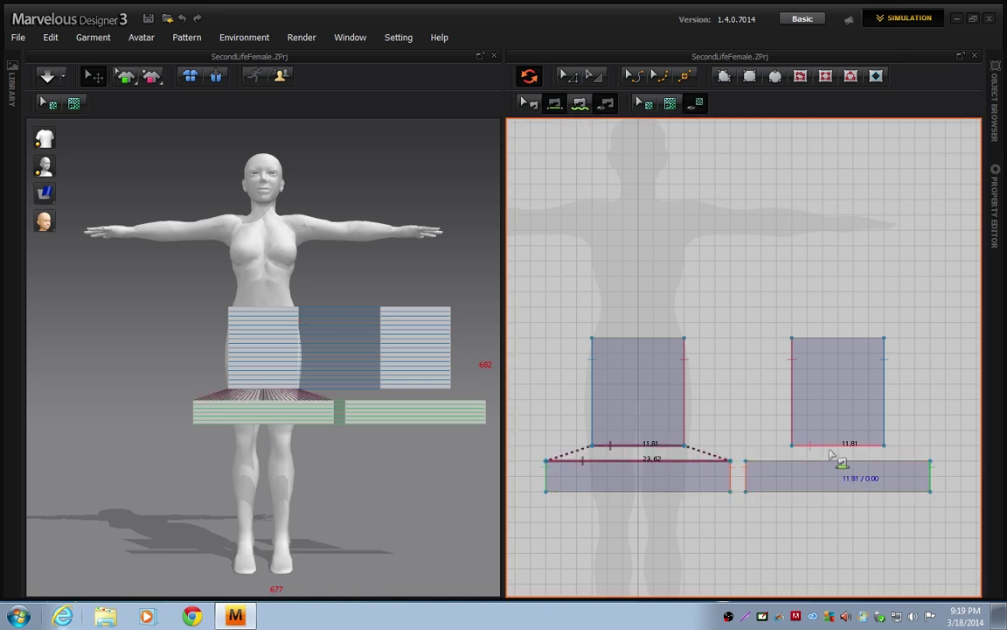
pyautogui.click(831, 468)
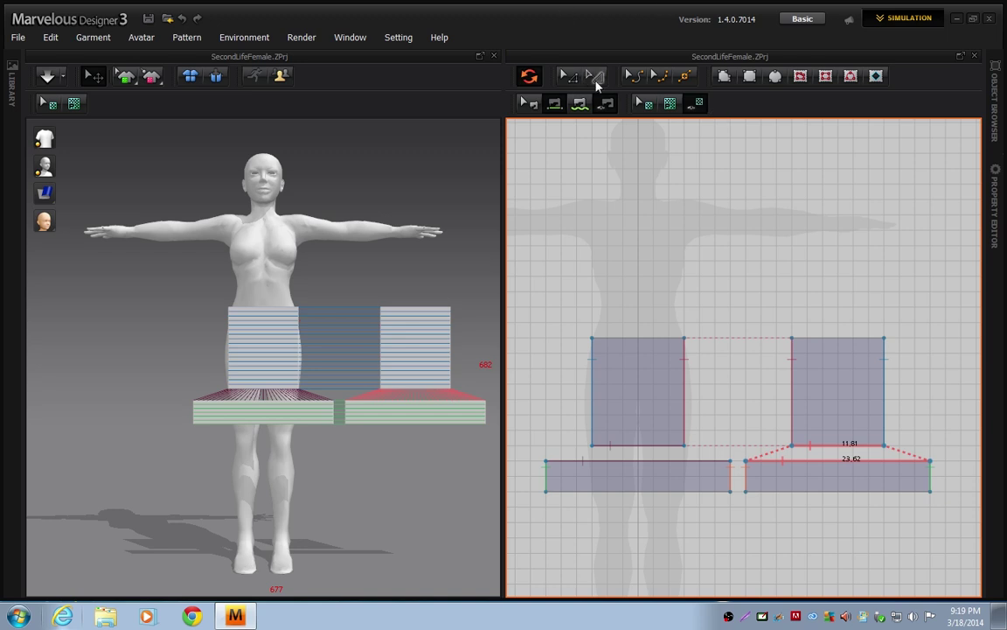
# Select all four skirt panels with the transform tool
pyautogui.press('a')
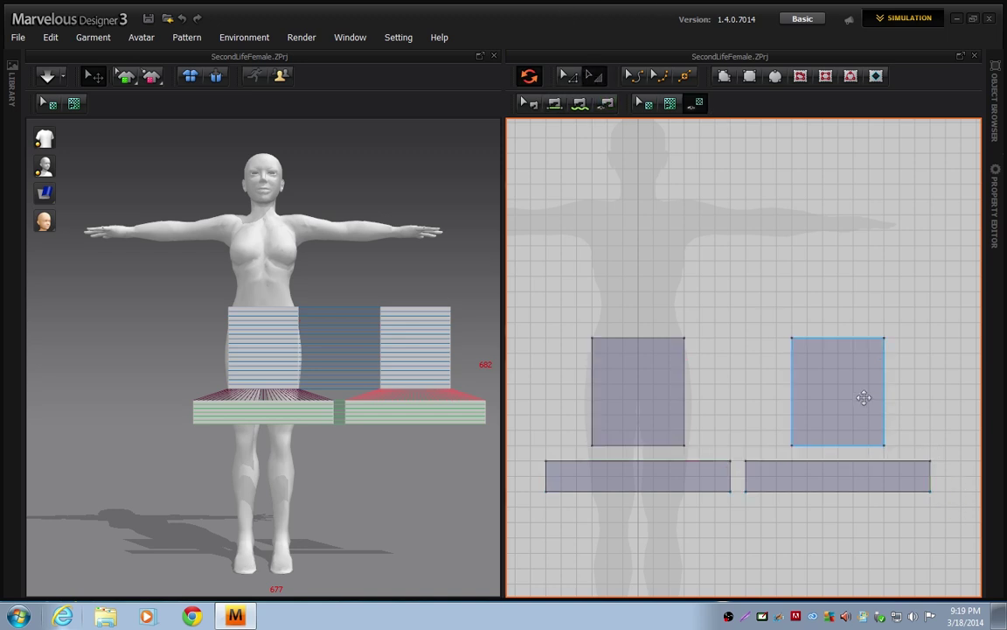
pyautogui.click(840, 399)
pyautogui.keyDown('shift'); pyautogui.click(662, 371); pyautogui.keyUp('shift')
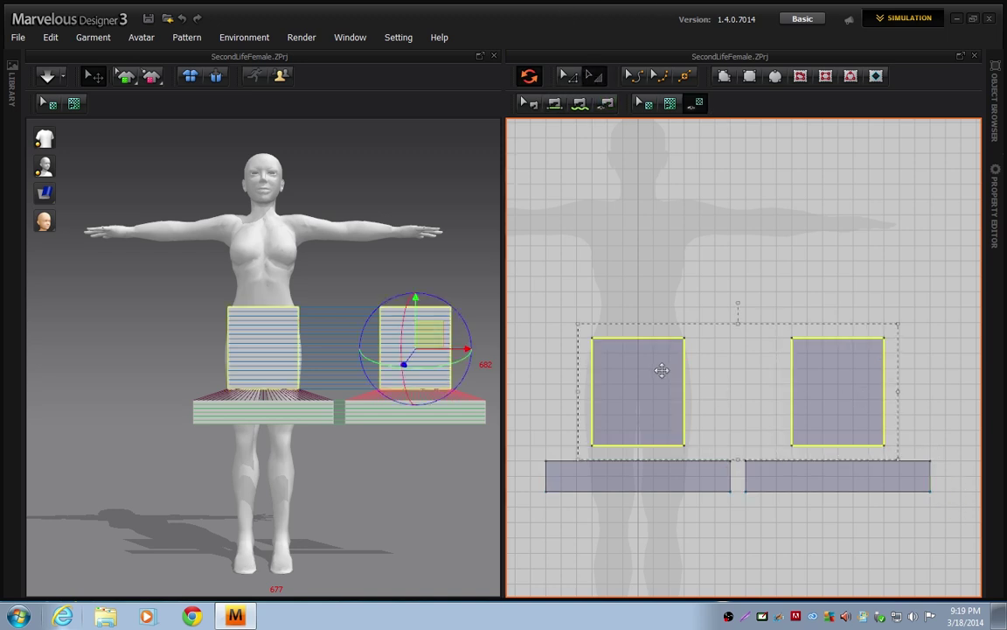
pyautogui.keyDown('shift'); pyautogui.click(659, 475); pyautogui.keyUp('shift')
pyautogui.keyDown('shift'); pyautogui.click(801, 472); pyautogui.keyUp('shift')
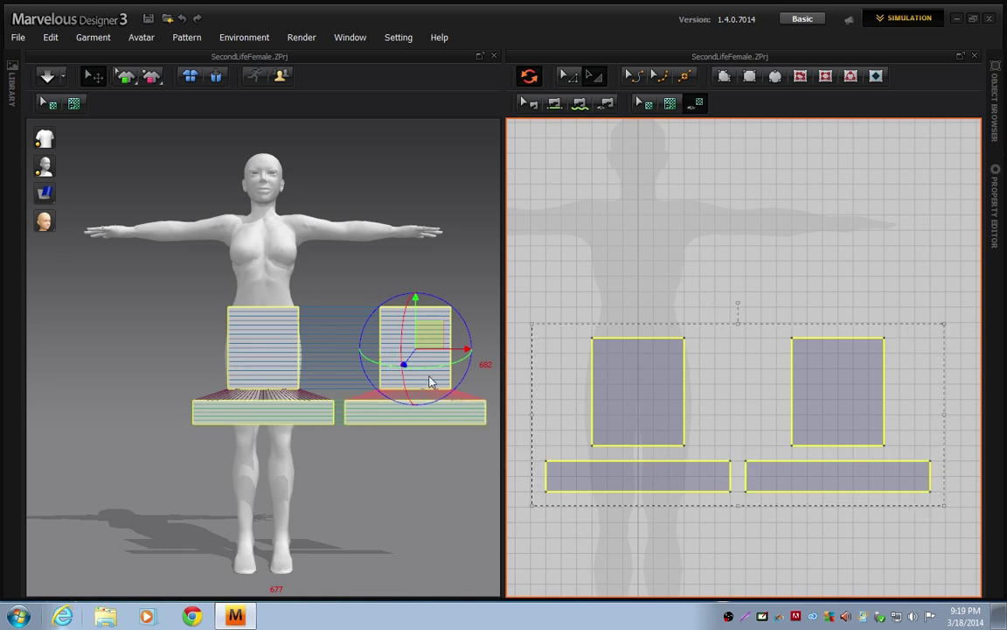
# Switch the gizmo to World Coordinate Gizmo
pyautogui.click(256, 38)
pyautogui.moveTo(275, 191)
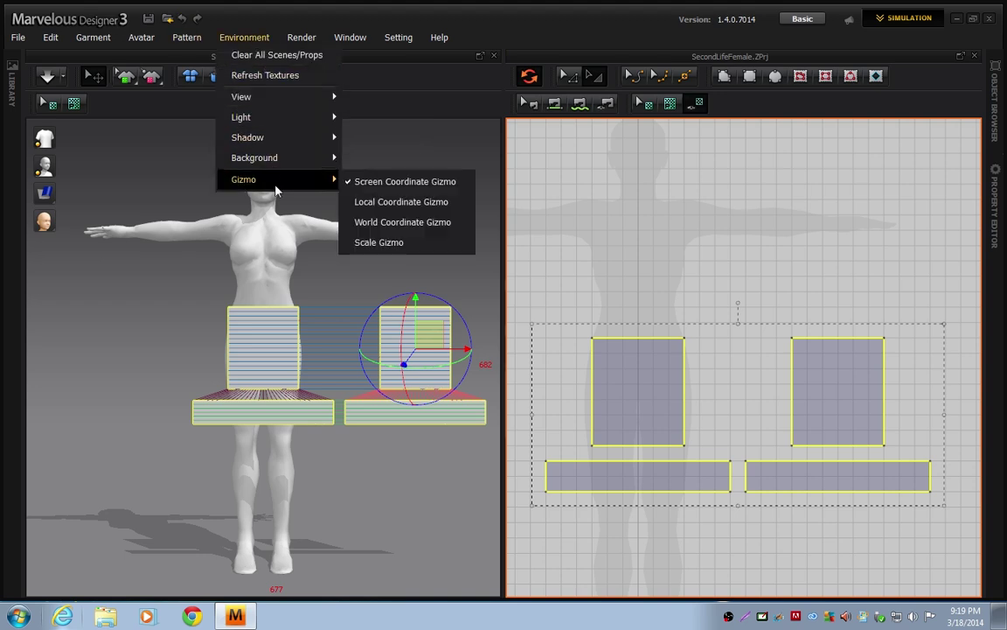
pyautogui.click(412, 223)
# Drag the blue gizmo axis to move all four panels away from the avatar
pyautogui.moveTo(435, 224); pyautogui.dragTo(314, 355, button='right')
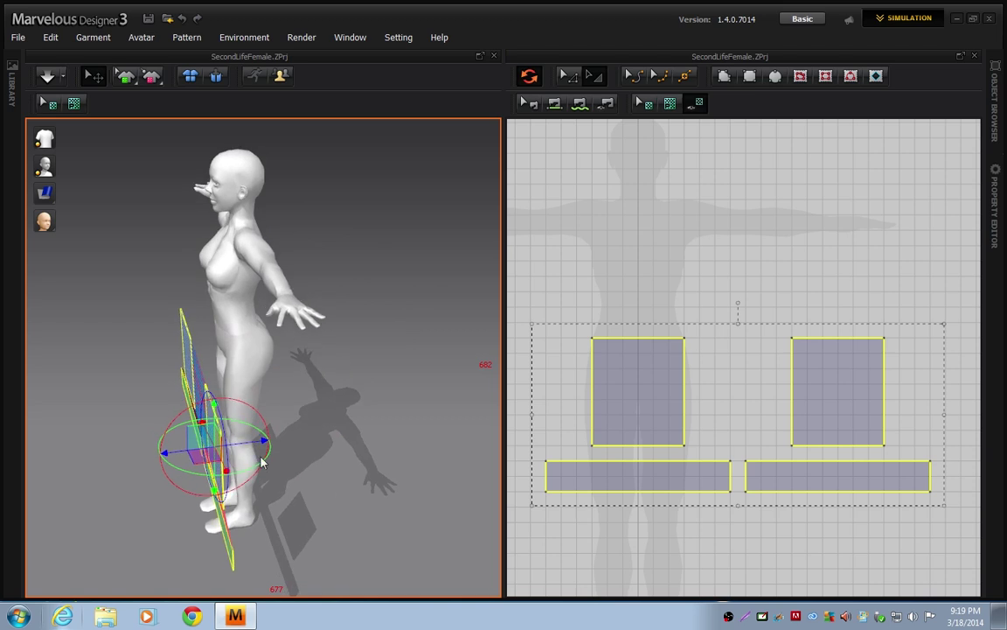
pyautogui.moveTo(264, 441); pyautogui.dragTo(157, 457)
pyautogui.moveTo(241, 530); pyautogui.dragTo(464, 555, button='right')
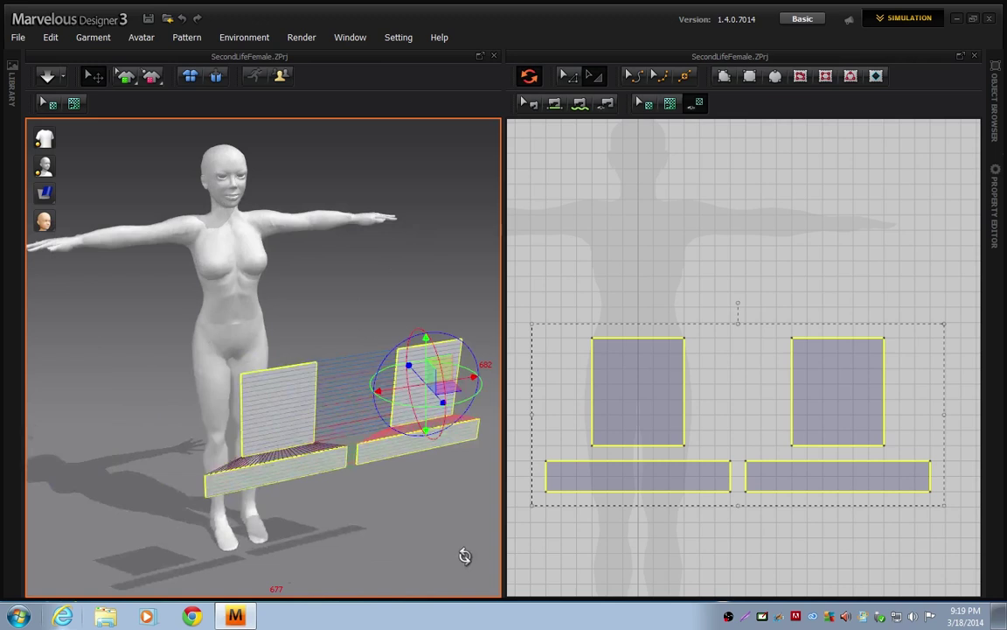
pyautogui.moveTo(44, 167)
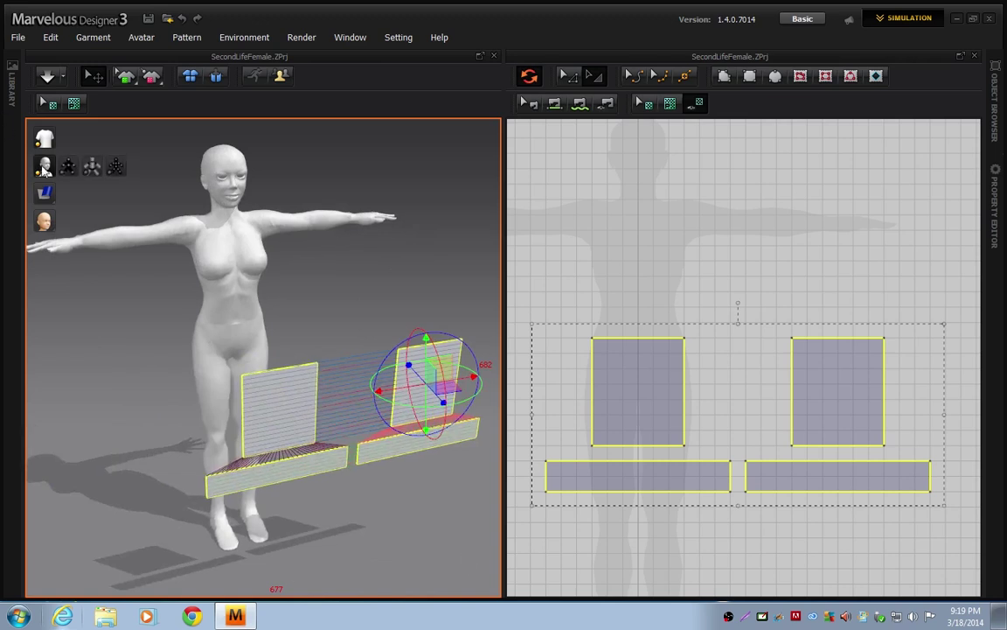
# Show the avatar's arrangement points and orbit around the avatar and panels
pyautogui.click(68, 167)
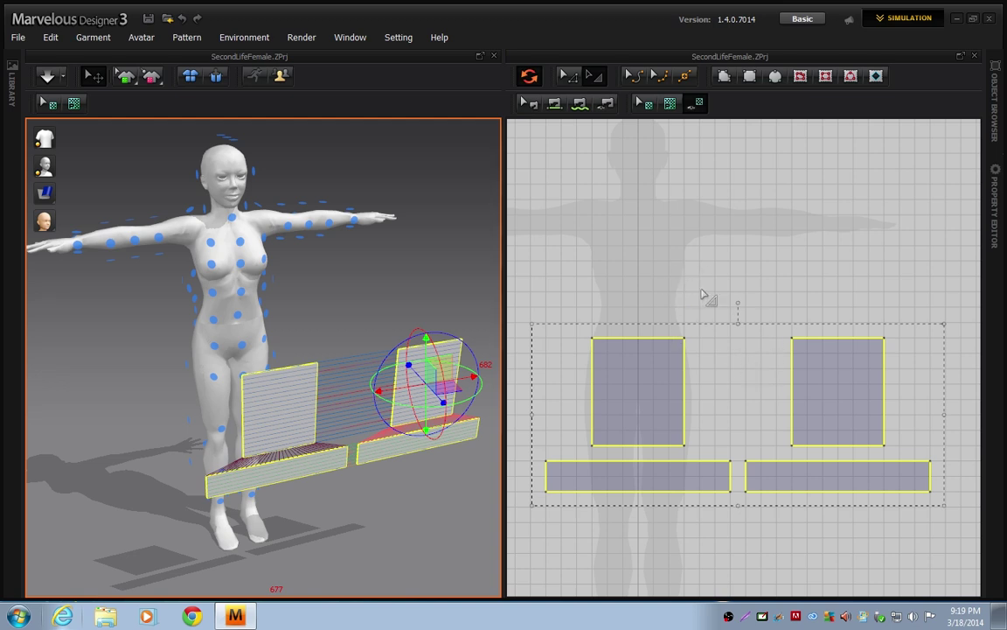
pyautogui.moveTo(341, 276); pyautogui.dragTo(365, 270, button='right')
pyautogui.click(593, 76)
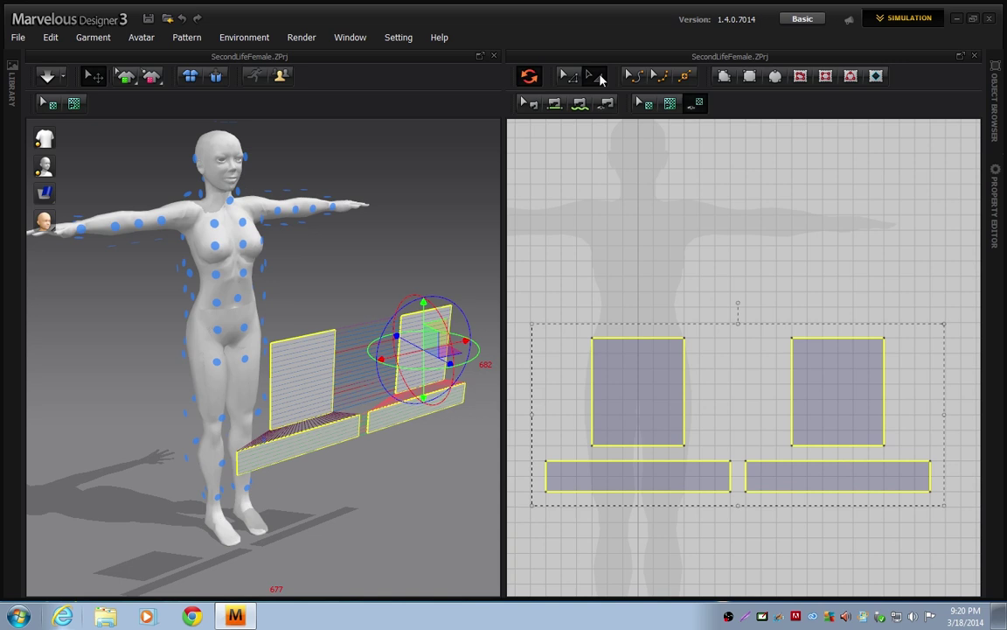
# Place the lower-left strip on a waist arrangement point
pyautogui.click(598, 255)
pyautogui.click(630, 471)
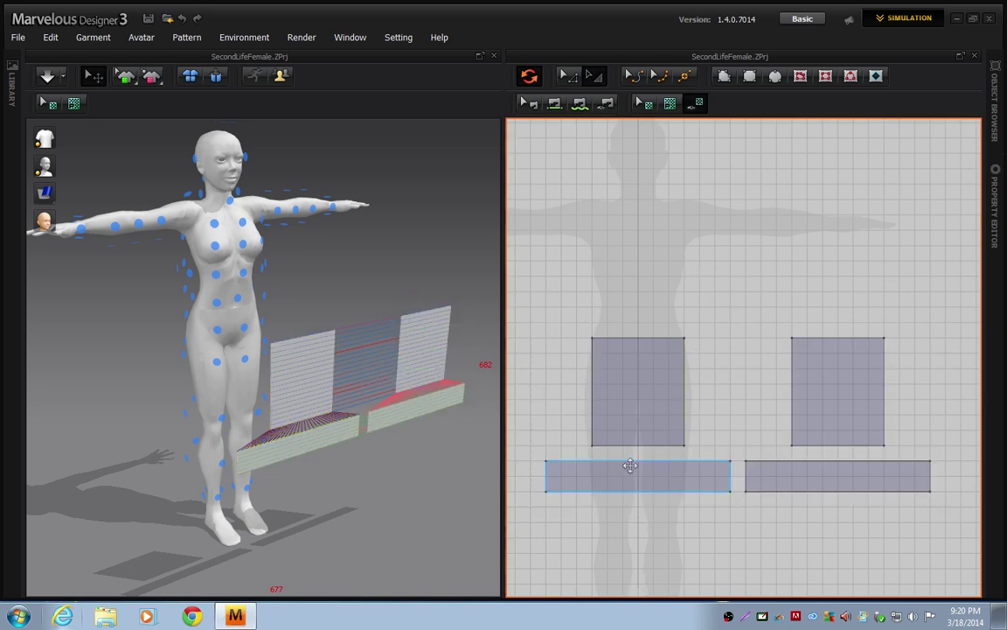
pyautogui.click(631, 471)
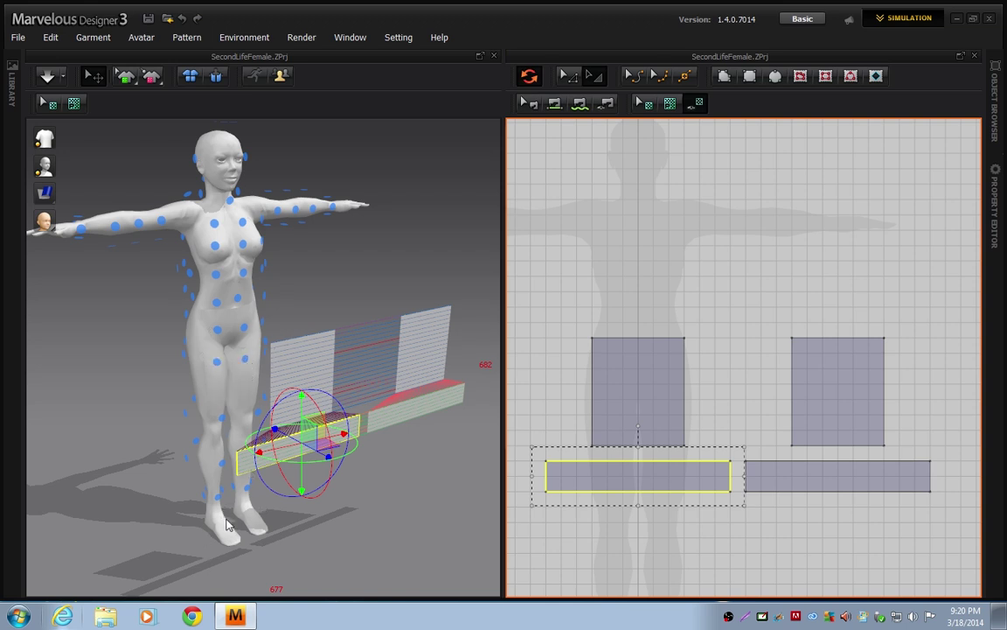
pyautogui.click(245, 363)
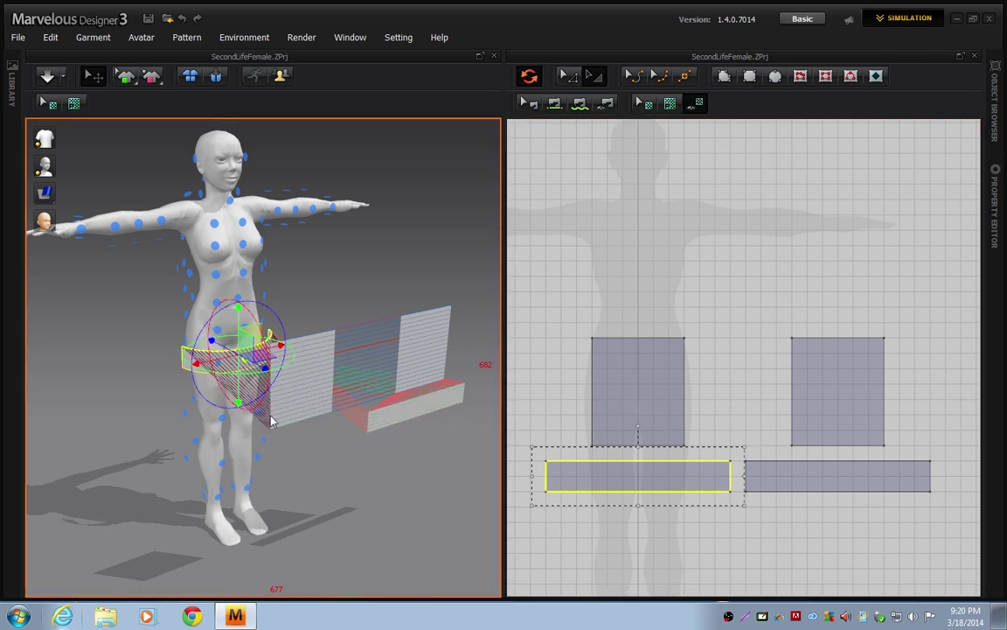
# Place the lower-right strip on a waist arrangement point at the back
pyautogui.moveTo(331, 505); pyautogui.dragTo(602, 470, button='right')
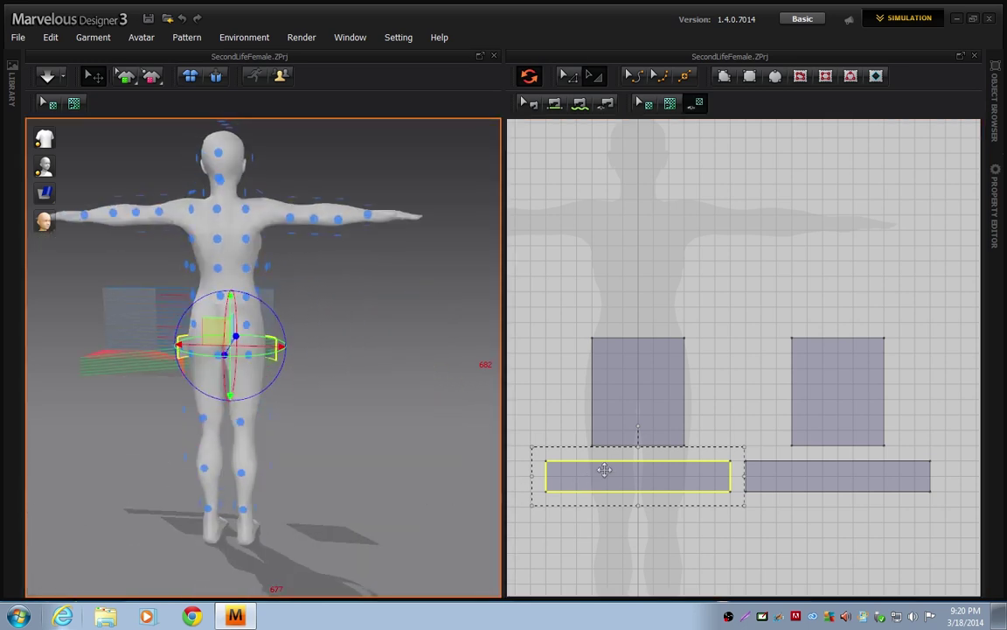
pyautogui.click(836, 479)
pyautogui.moveTo(254, 473); pyautogui.dragTo(242, 383, button='right')
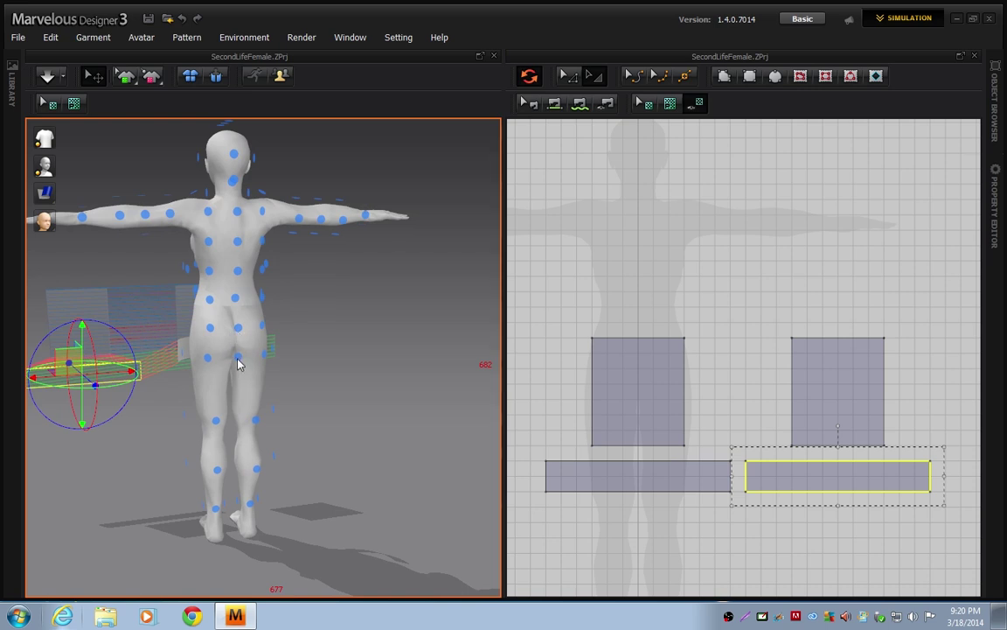
pyautogui.click(237, 363)
# Select both strips and move them together with the gizmo to form a band
pyautogui.moveTo(295, 448); pyautogui.dragTo(405, 442, button='right')
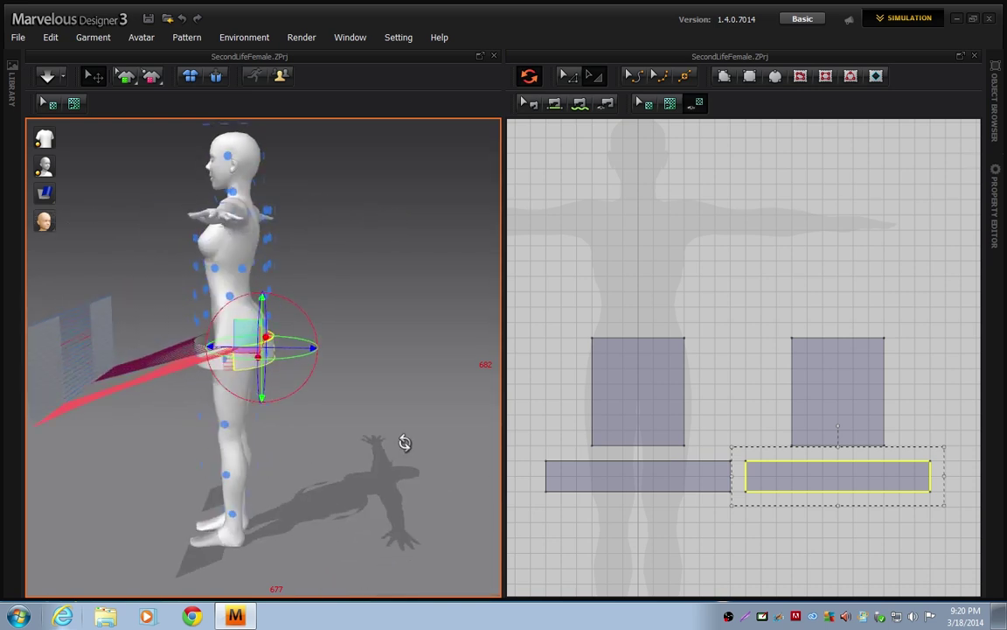
pyautogui.keyDown('shift'); pyautogui.click(642, 478); pyautogui.keyUp('shift')
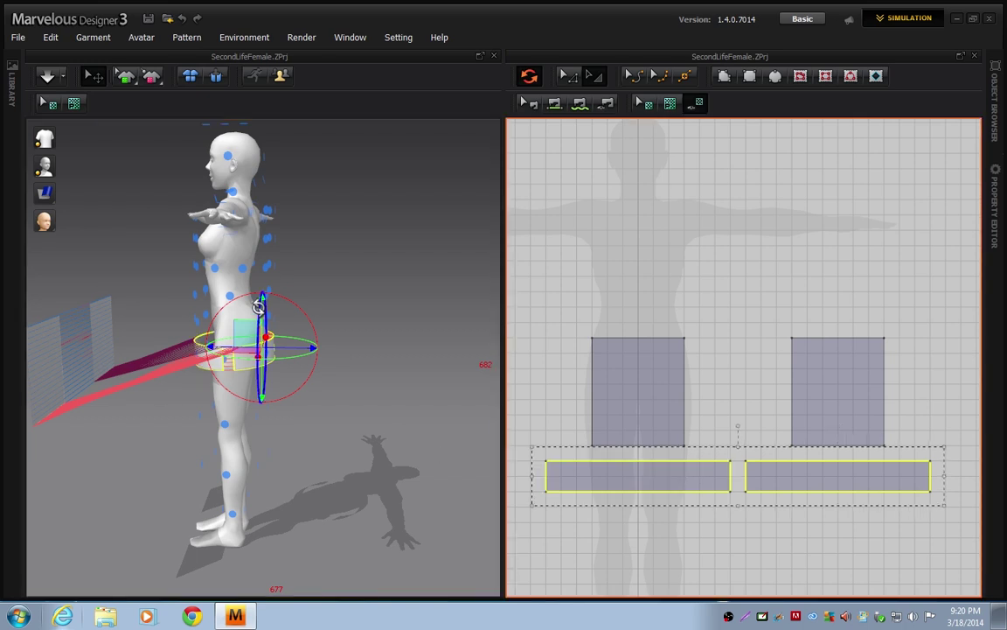
pyautogui.moveTo(398, 434); pyautogui.dragTo(259, 398, button='right')
pyautogui.moveTo(218, 299); pyautogui.dragTo(262, 457)
pyautogui.moveTo(249, 457); pyautogui.dragTo(489, 499, button='right')
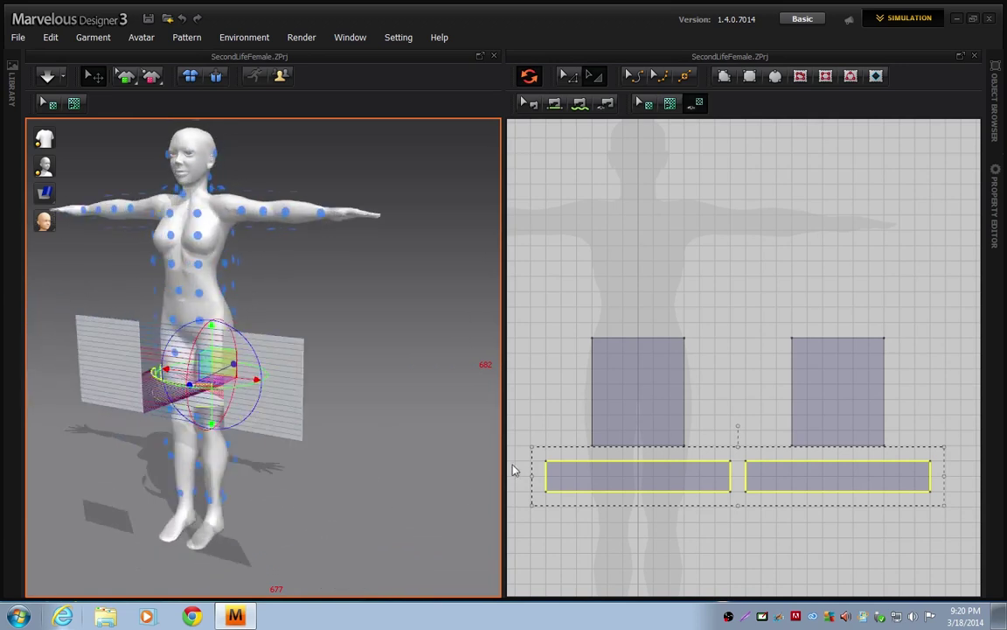
# Place the upper-left and upper-right squares on hip arrangement points
pyautogui.click(676, 387)
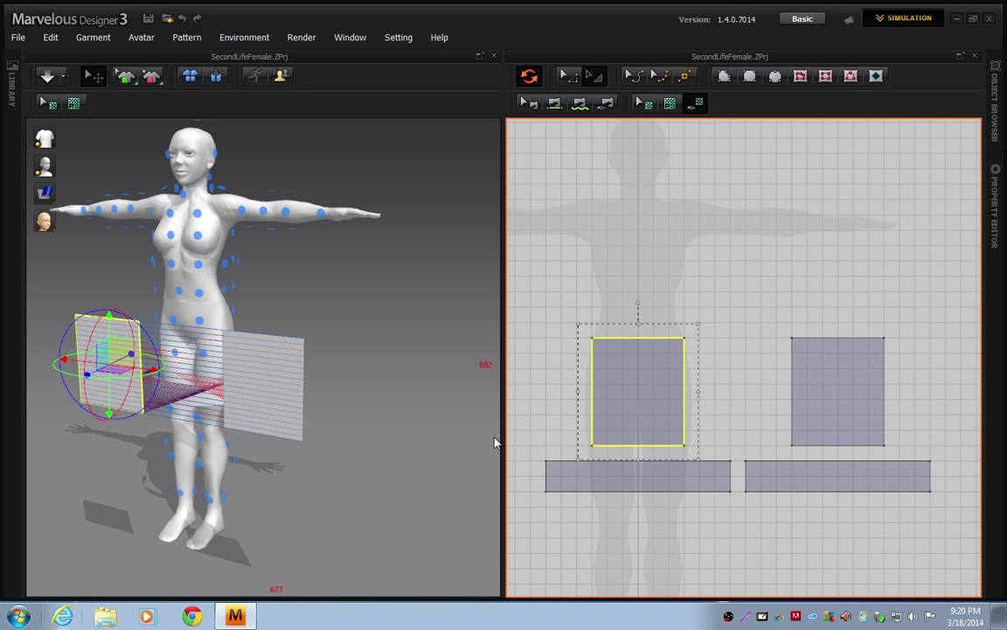
pyautogui.moveTo(156, 508); pyautogui.dragTo(395, 522, button='right')
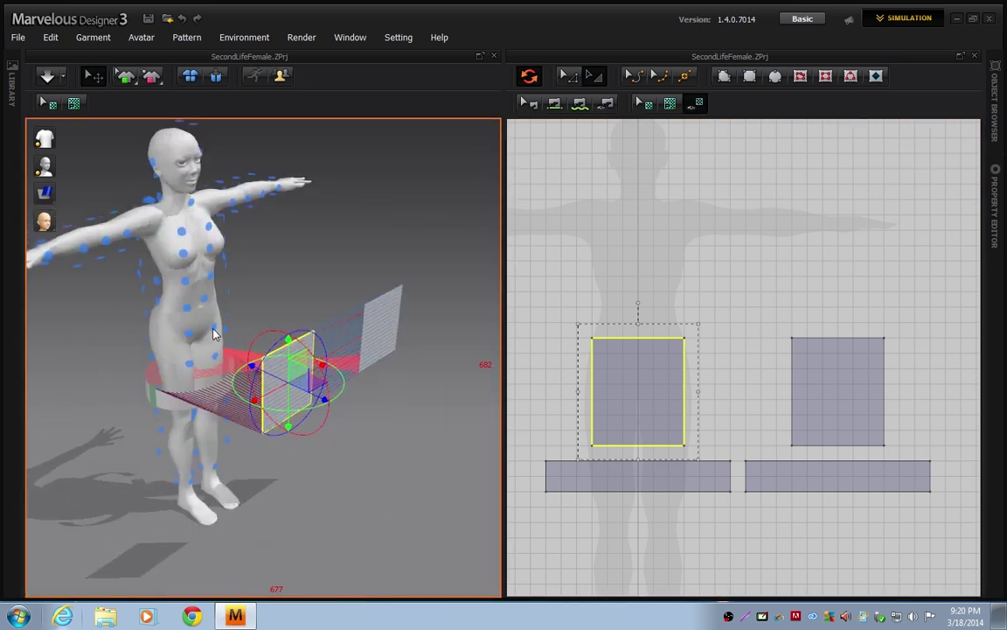
pyautogui.moveTo(215, 333); pyautogui.dragTo(4, 419, button='right')
pyautogui.moveTo(383, 465); pyautogui.dragTo(240, 456, button='right')
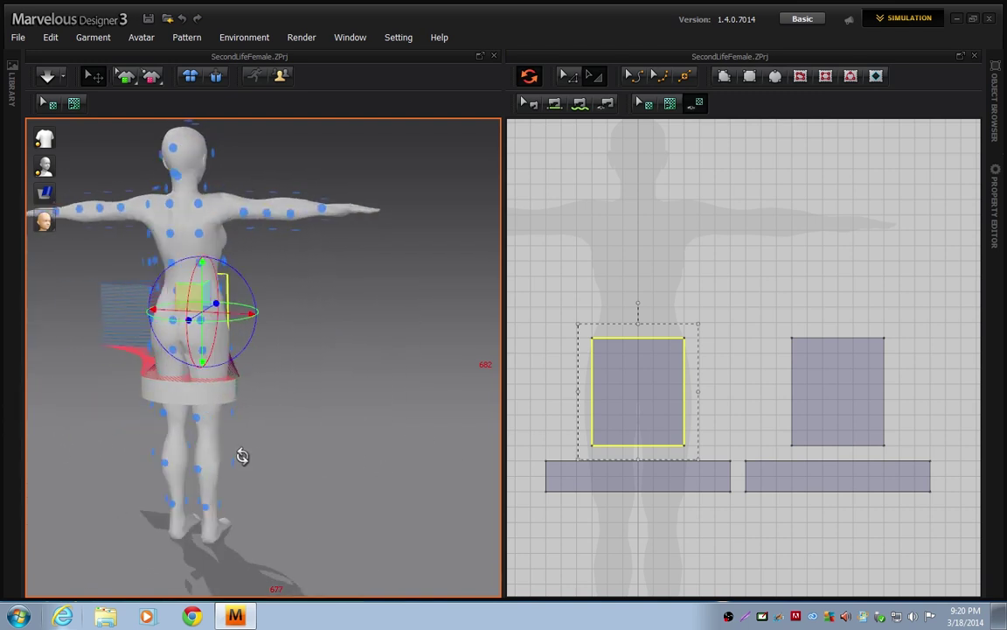
pyautogui.click(857, 364)
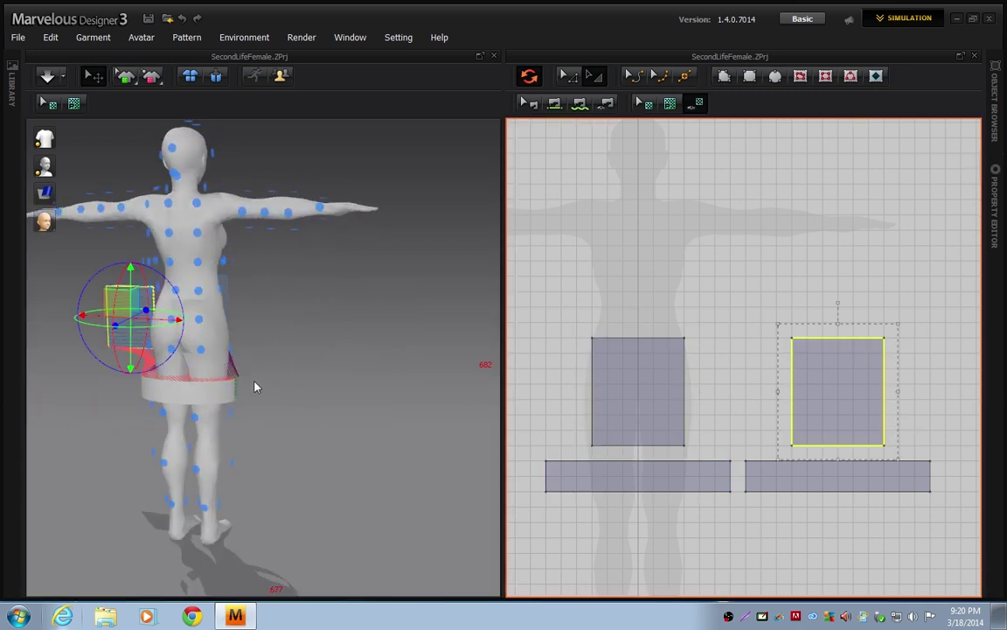
pyautogui.moveTo(254, 386); pyautogui.dragTo(331, 410, button='right')
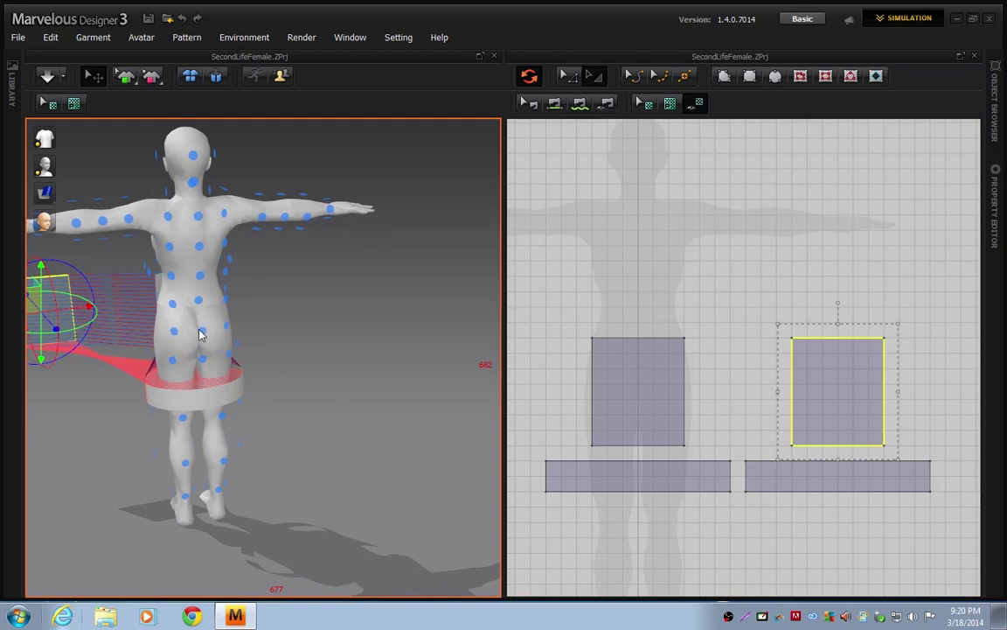
pyautogui.moveTo(202, 337); pyautogui.dragTo(472, 402, button='right')
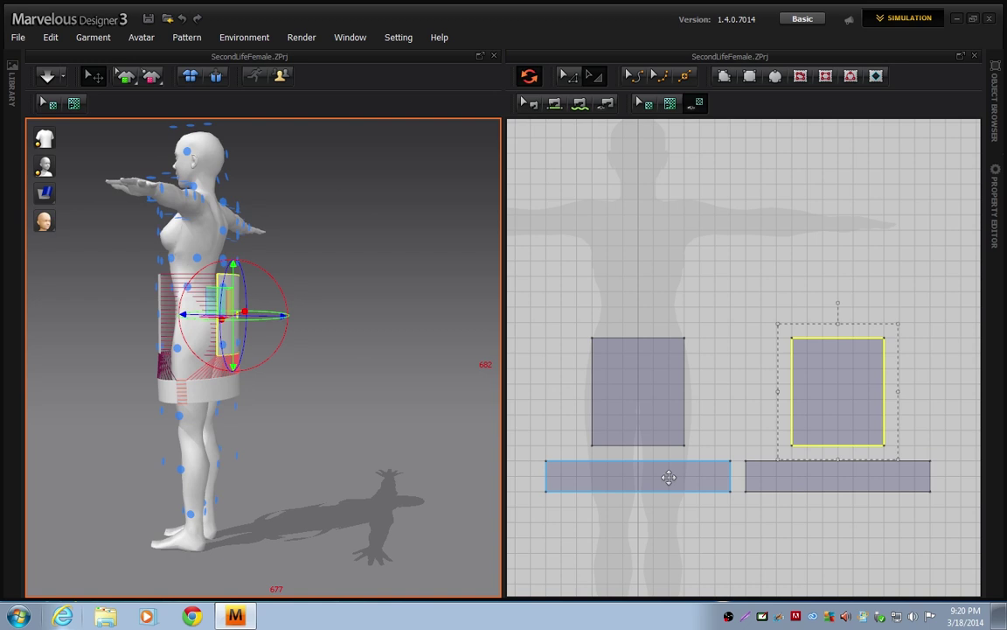
# Adjust the height of both band strips with the green gizmo axis, then view from front
pyautogui.click(668, 477)
pyautogui.keyDown('shift'); pyautogui.click(793, 473); pyautogui.keyUp('shift')
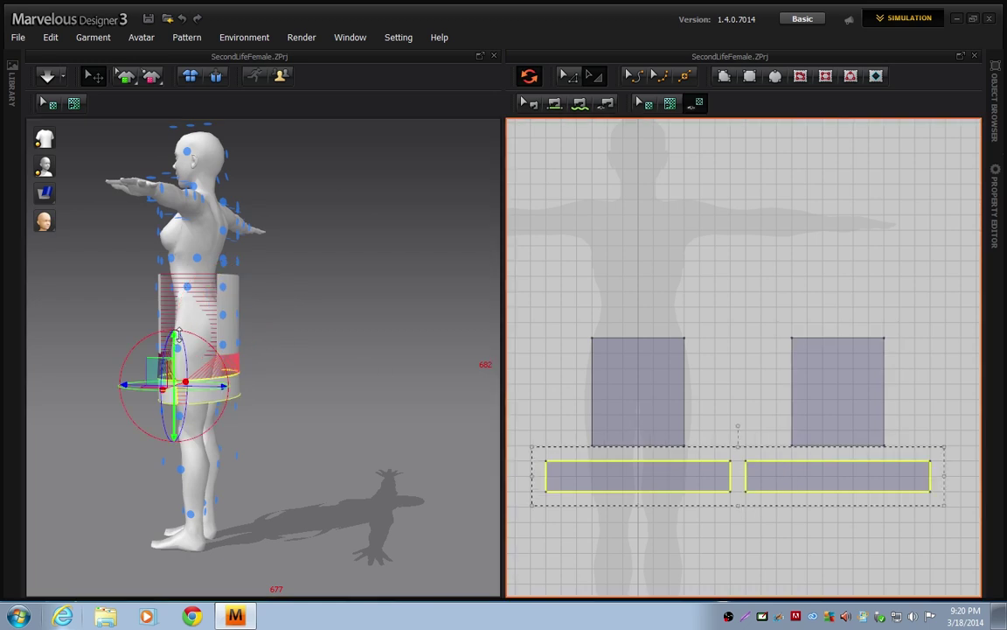
pyautogui.moveTo(174, 338); pyautogui.dragTo(176, 347)
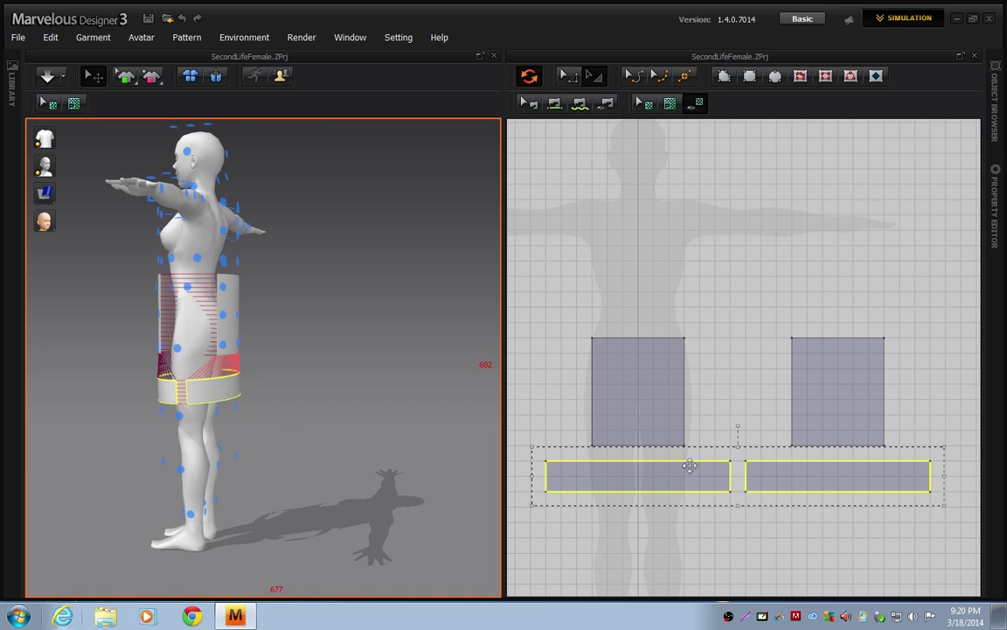
pyautogui.click(758, 470)
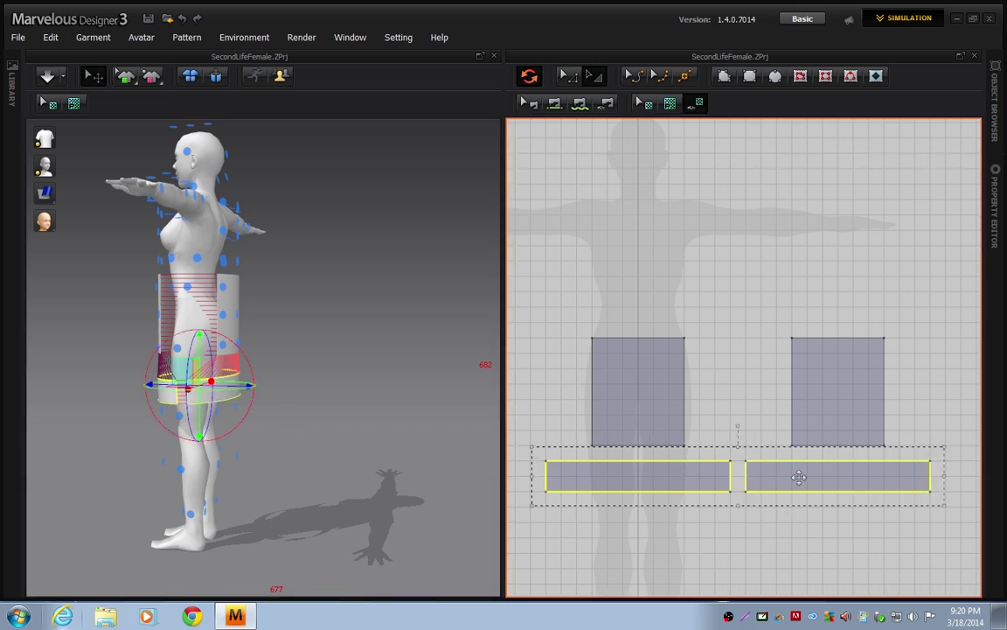
pyautogui.moveTo(201, 337); pyautogui.dragTo(201, 328)
pyautogui.press('KP_2')
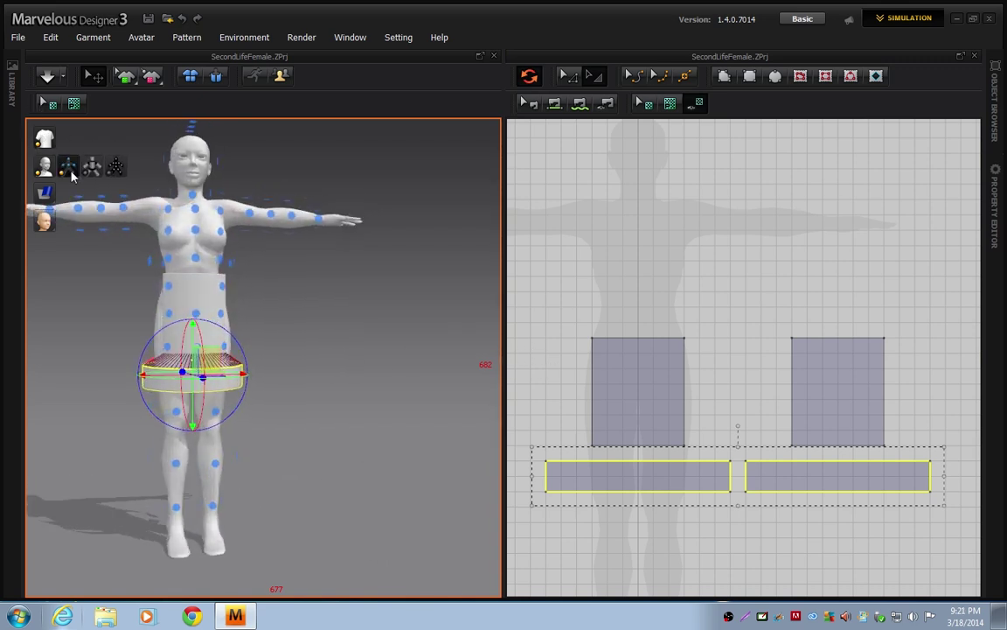
# Hide the arrangement points and start the cloth simulation
pyautogui.click(61, 152)
pyautogui.moveTo(390, 319); pyautogui.dragTo(373, 332, button='right')
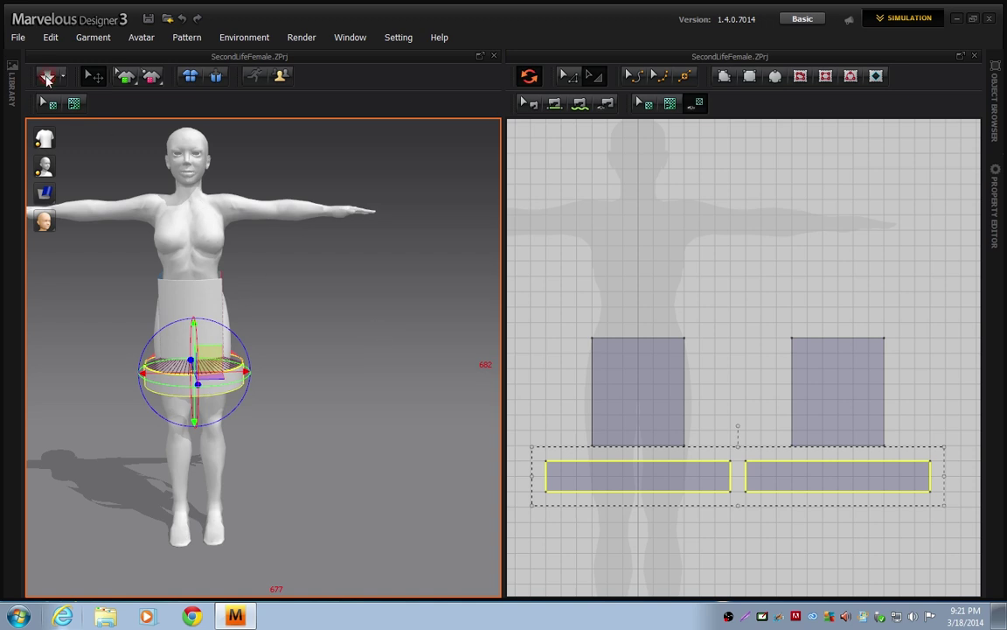
pyautogui.click(48, 79)
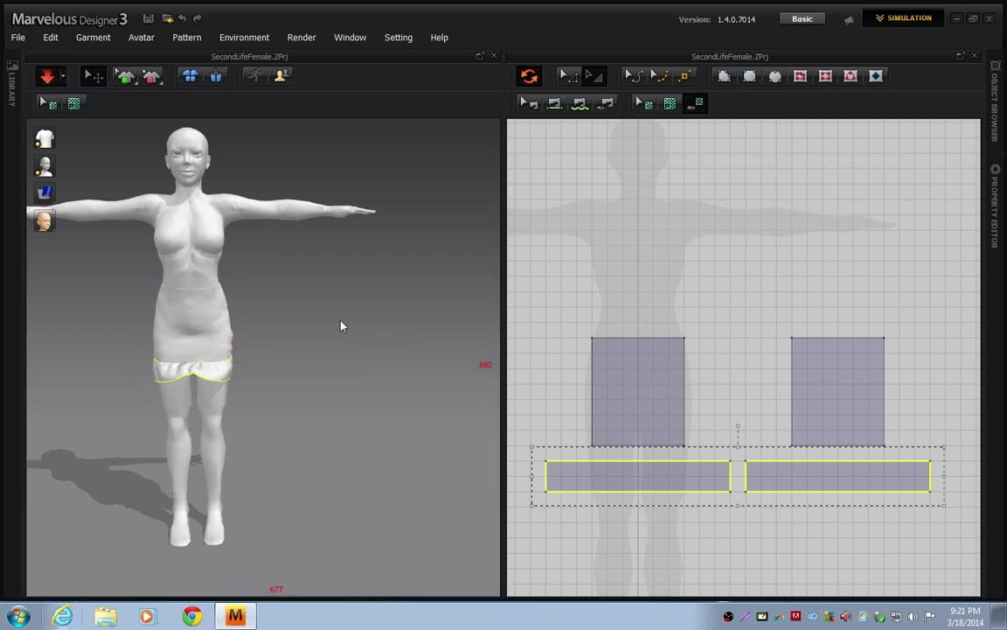
# Orbit around the draped skirt and recentre the avatar in the view
pyautogui.click(303, 384)
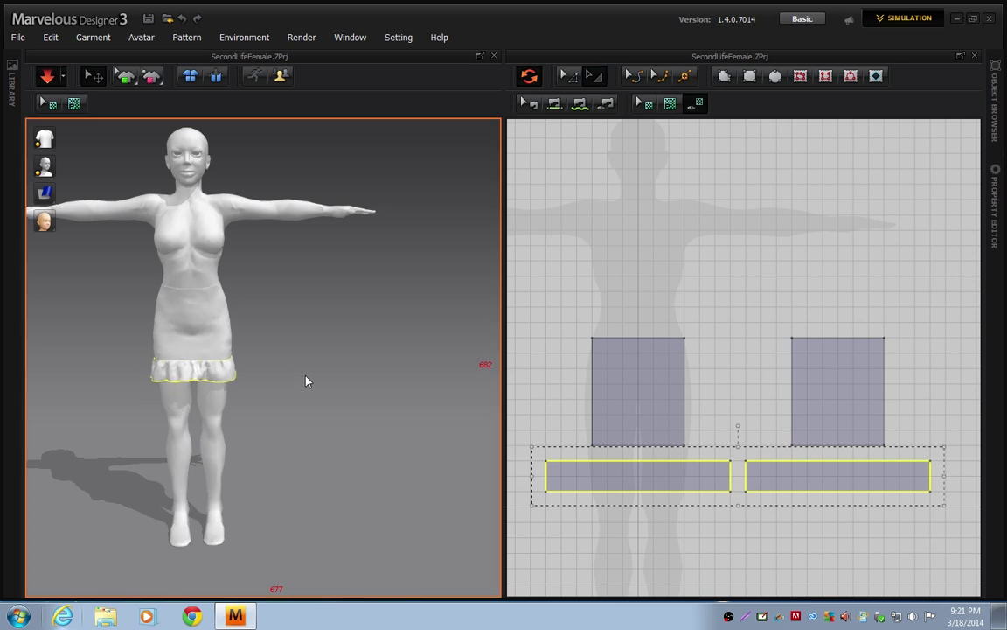
pyautogui.moveTo(304, 371); pyautogui.dragTo(140, 361, button='right')
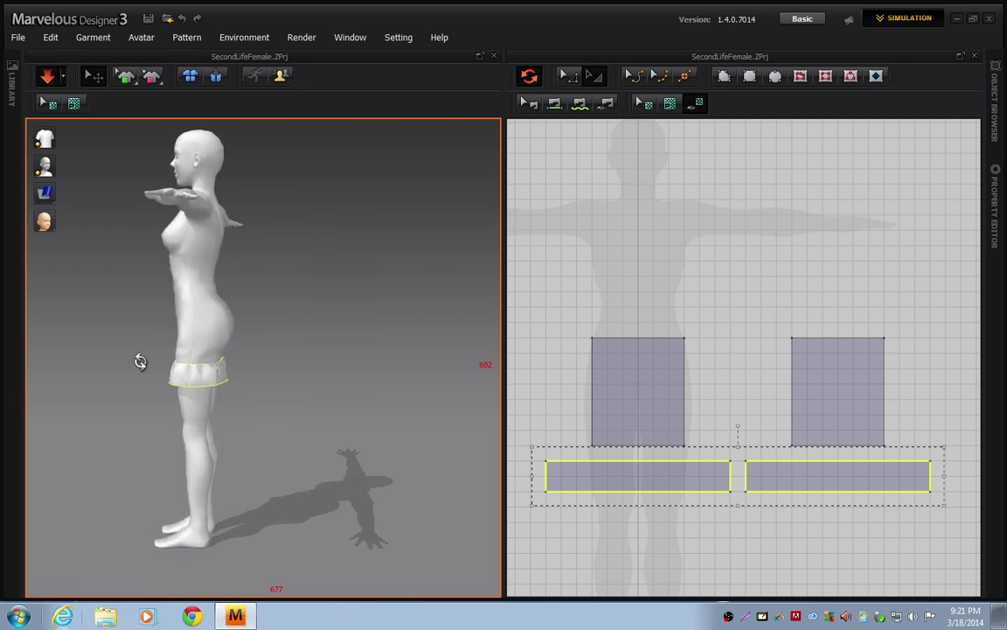
pyautogui.moveTo(350, 398); pyautogui.dragTo(201, 385, button='right')
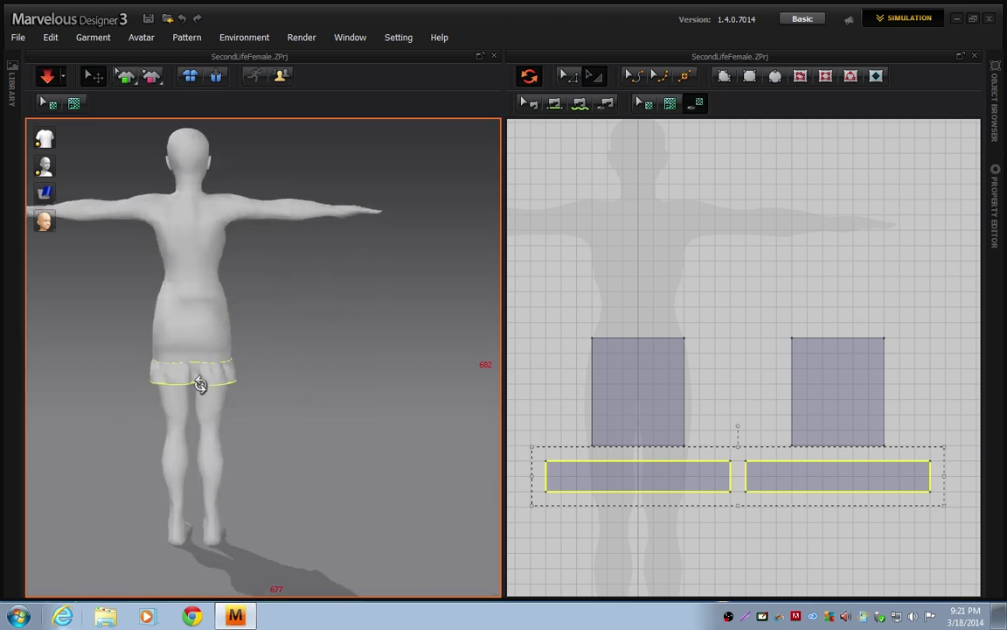
pyautogui.moveTo(332, 378); pyautogui.dragTo(192, 349, button='right')
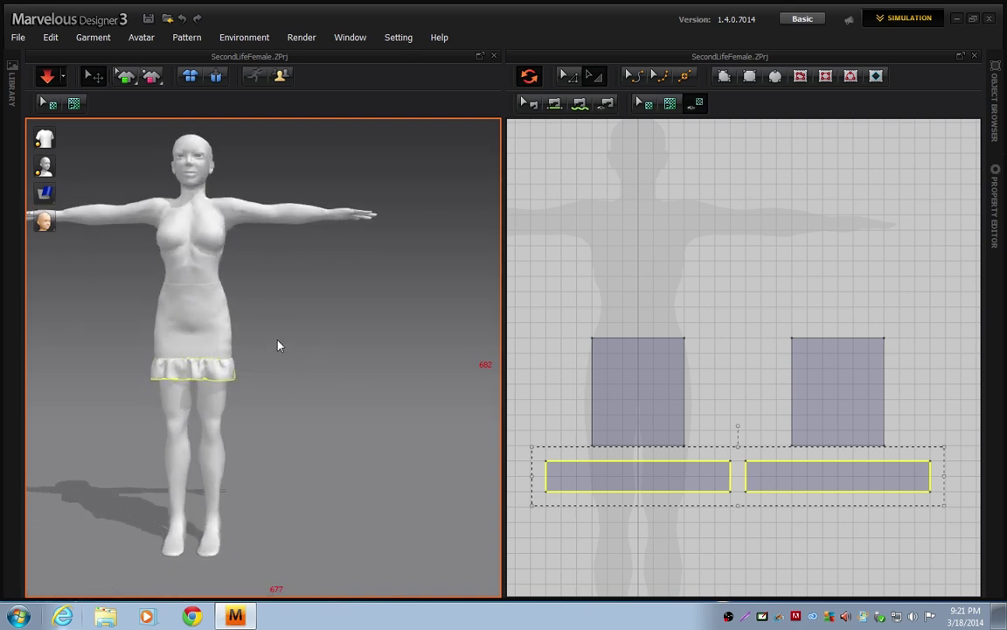
pyautogui.moveTo(281, 335); pyautogui.dragTo(314, 394, button='middle')
# Export the garment as OBJ named 'skirt' with unified UV coordinates in metres
pyautogui.click(13, 38)
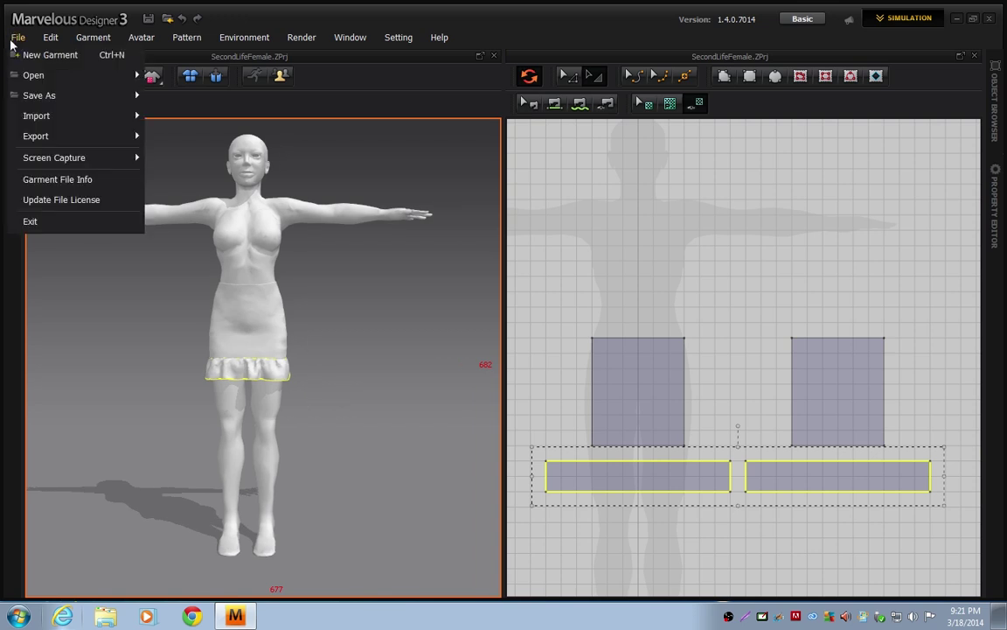
pyautogui.moveTo(55, 142)
pyautogui.click(163, 140)
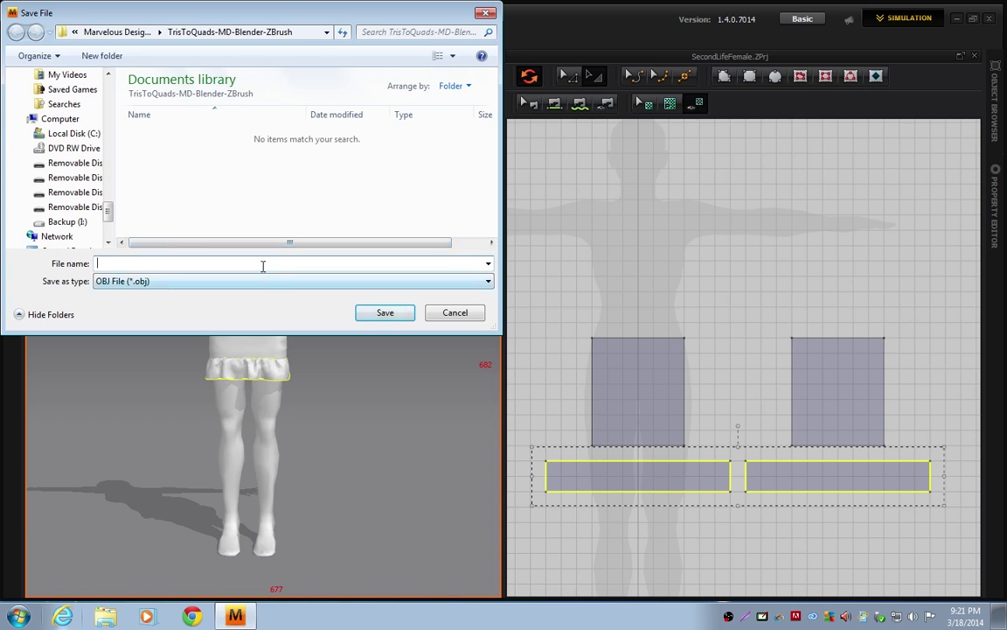
pyautogui.write('skirt')
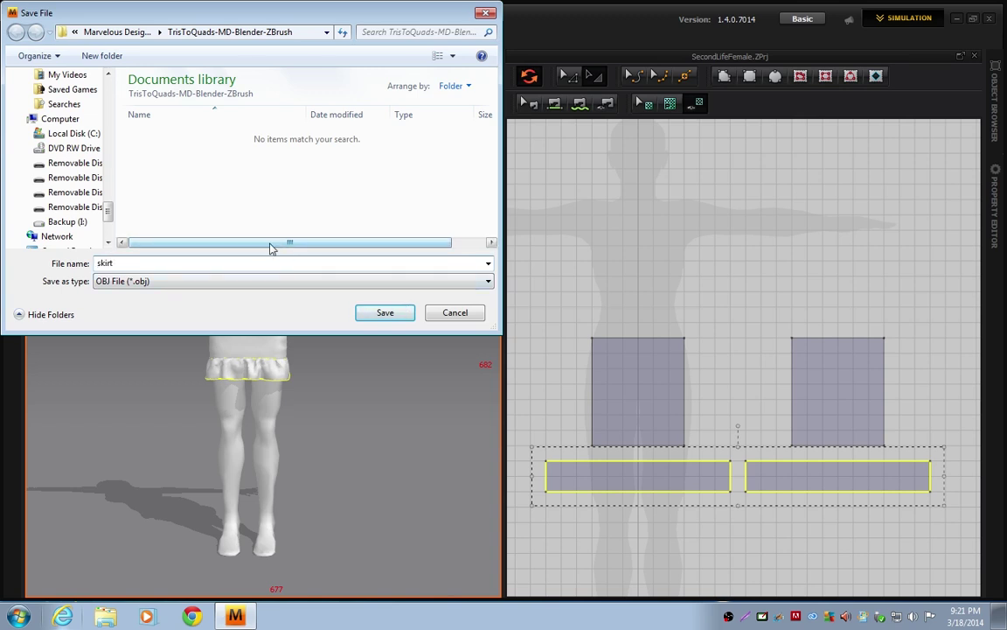
pyautogui.click(401, 313)
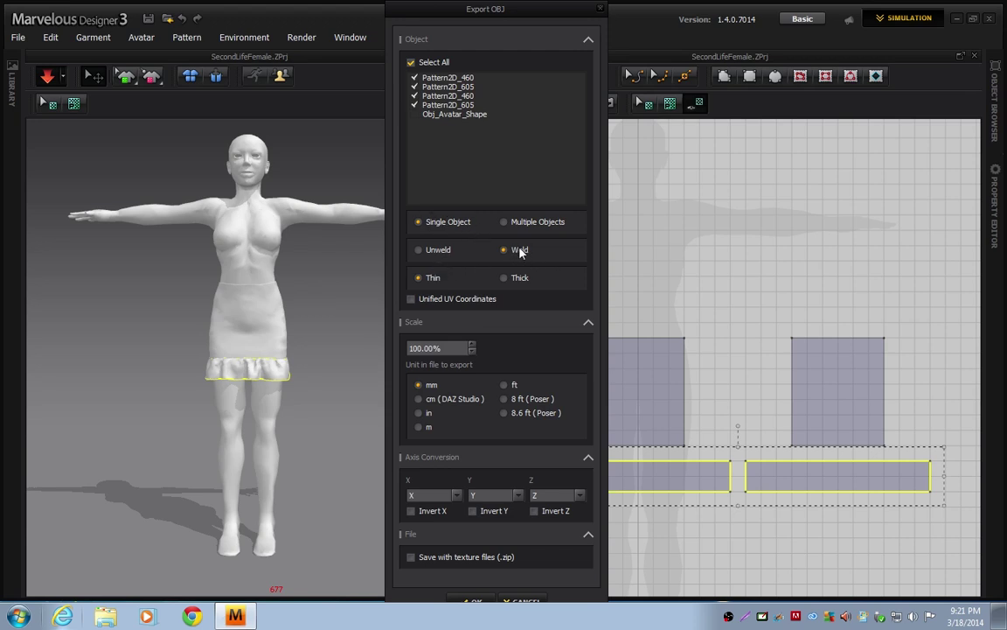
pyautogui.click(411, 299)
pyautogui.click(418, 427)
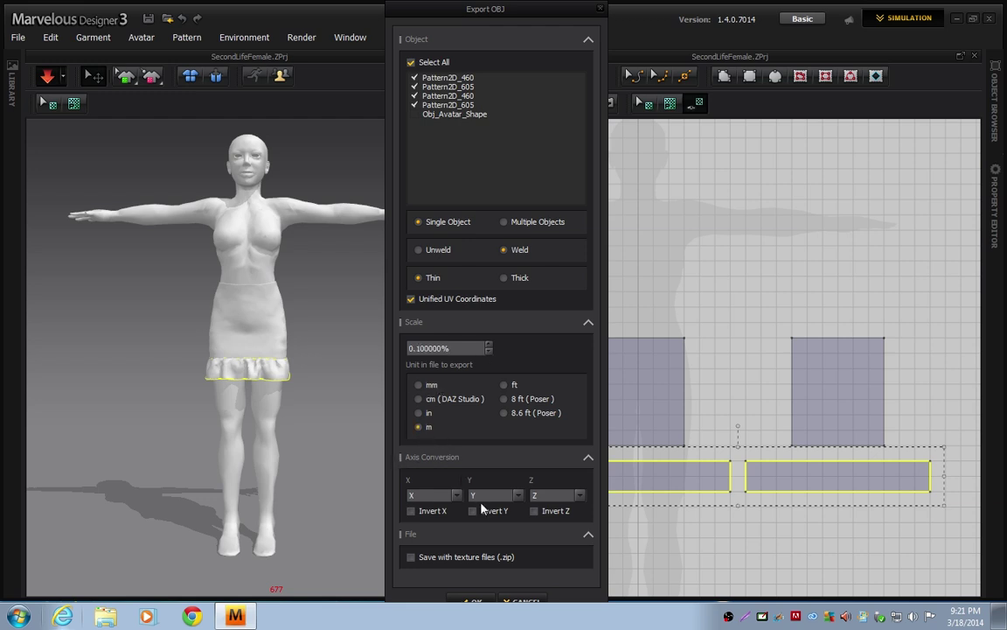
pyautogui.click(479, 601)
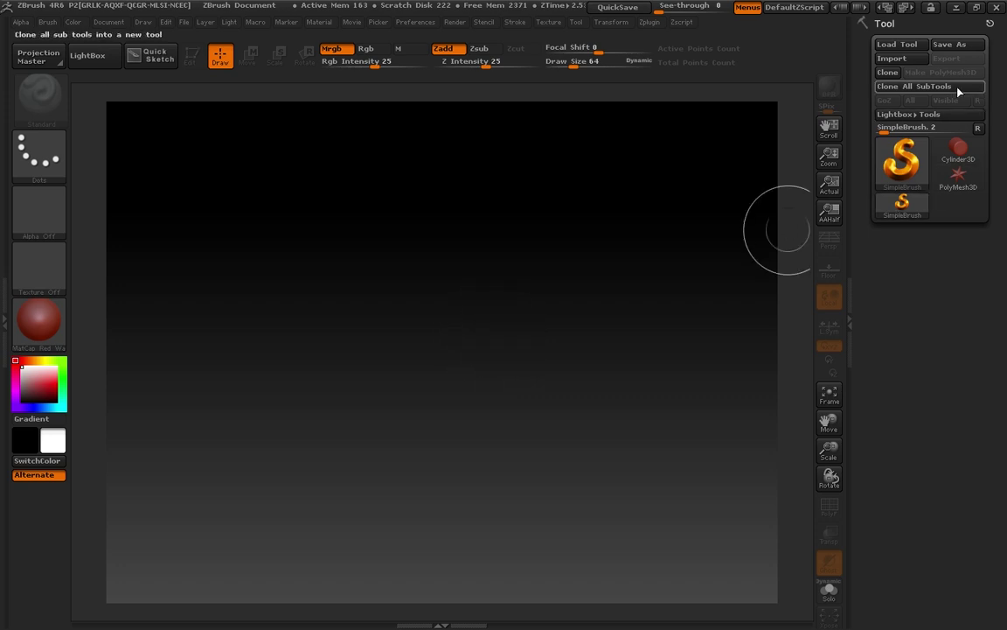
# Import the skirt OBJ from Marvelous Designer > TrisToQuads-MD-Blender-ZBrush as a new ZBrush tool
pyautogui.click(903, 62)
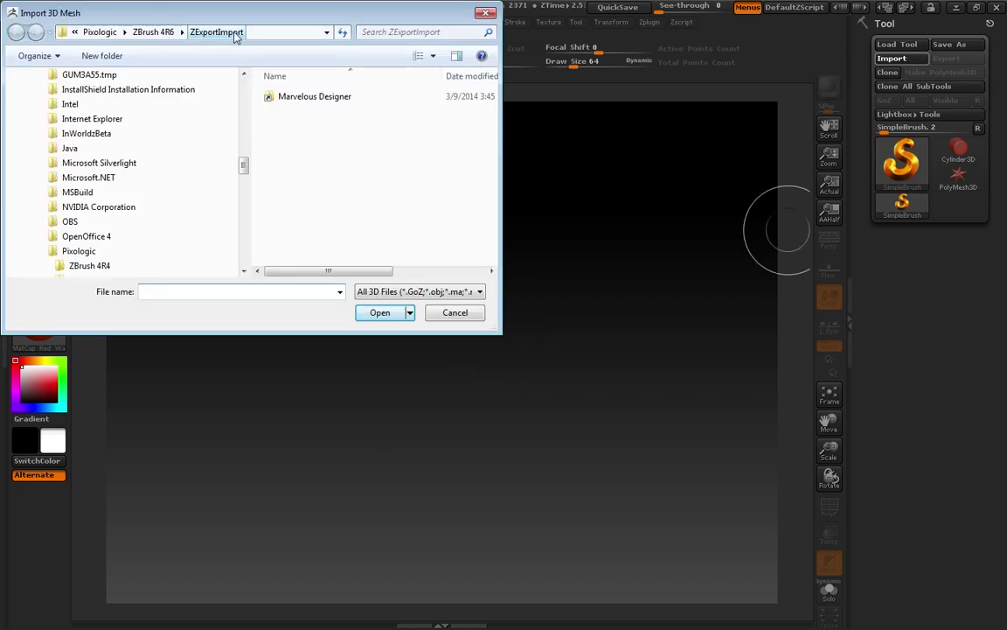
pyautogui.doubleClick(317, 99)
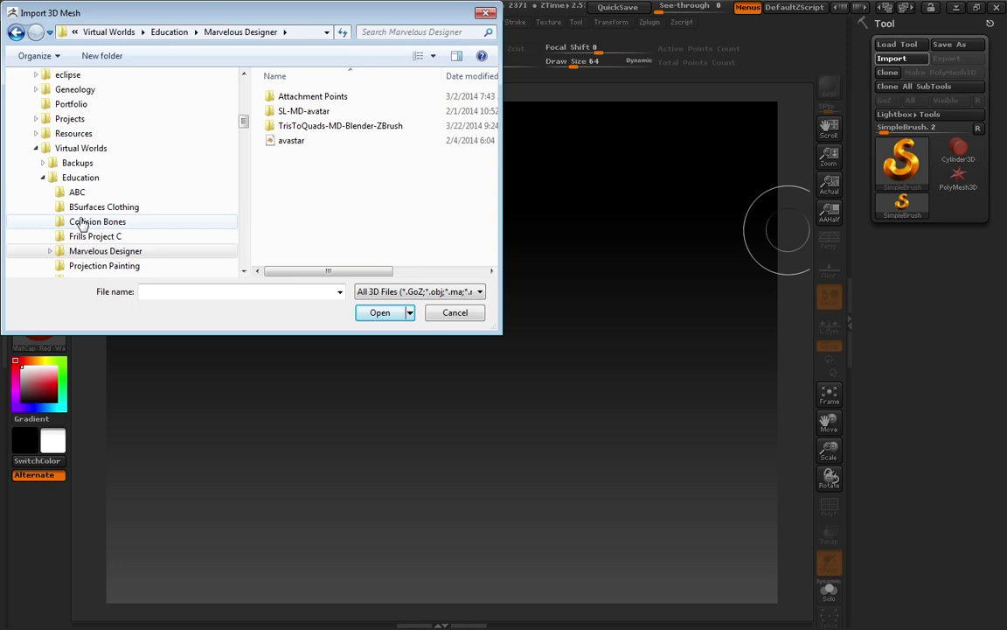
pyautogui.doubleClick(331, 130)
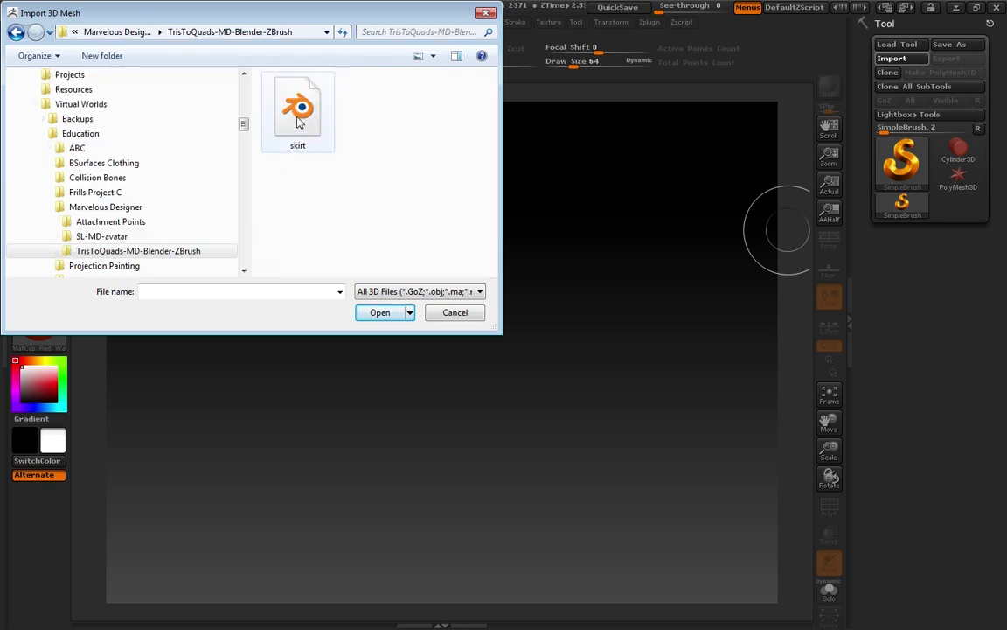
pyautogui.click(297, 123)
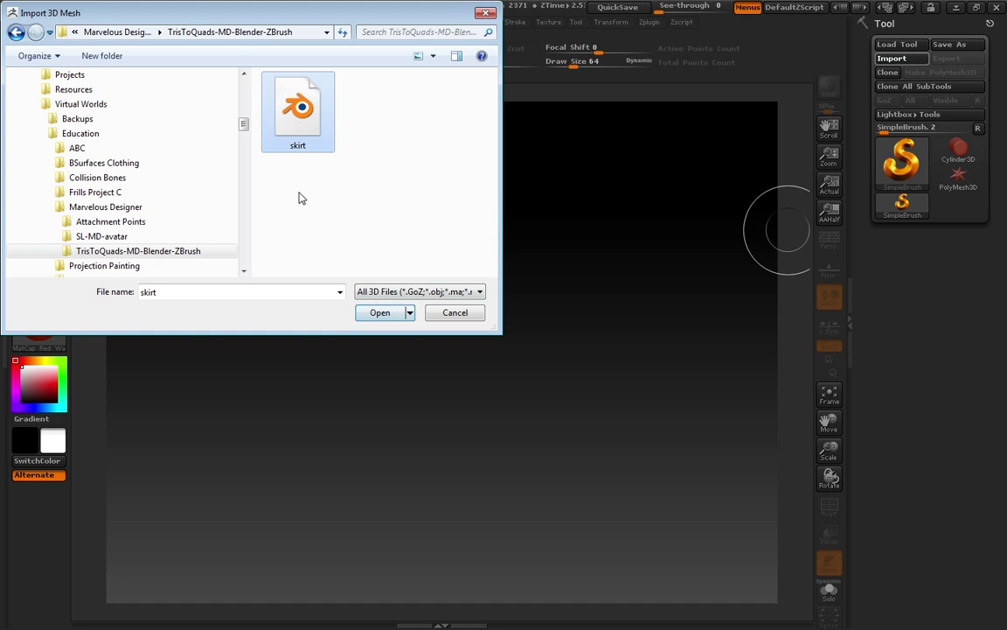
pyautogui.click(381, 313)
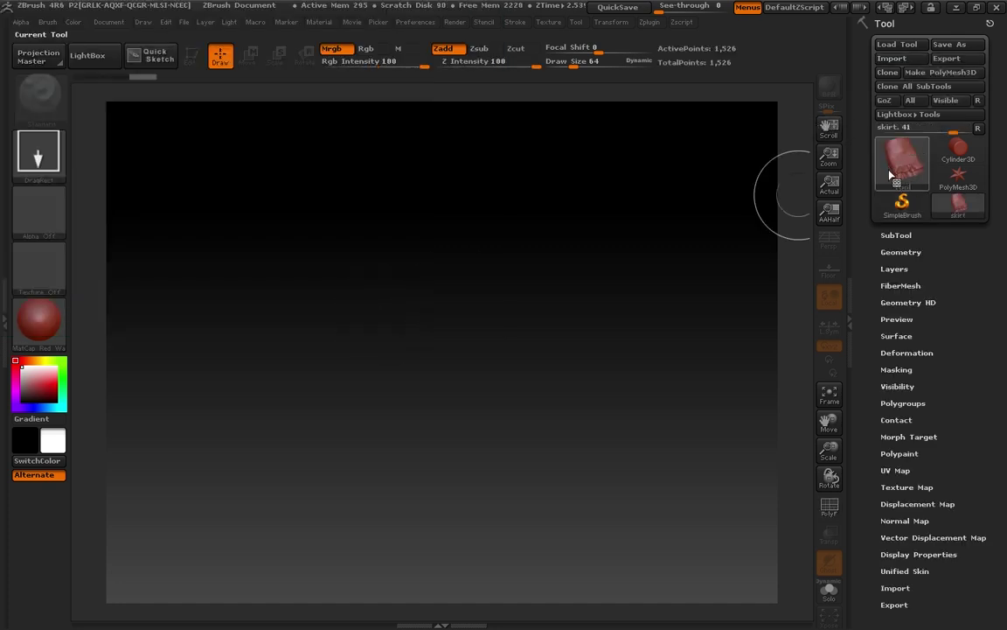
# Draw the skirt on the canvas, switch it to Edit mode, and enlarge it to fill the view
pyautogui.moveTo(440, 191); pyautogui.dragTo(437, 407)
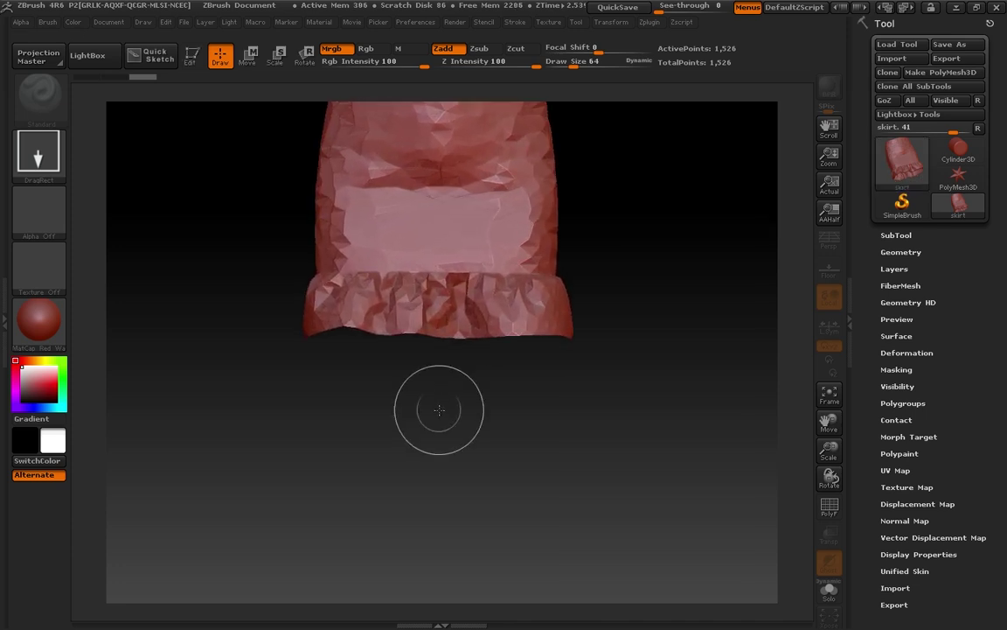
pyautogui.click(196, 59)
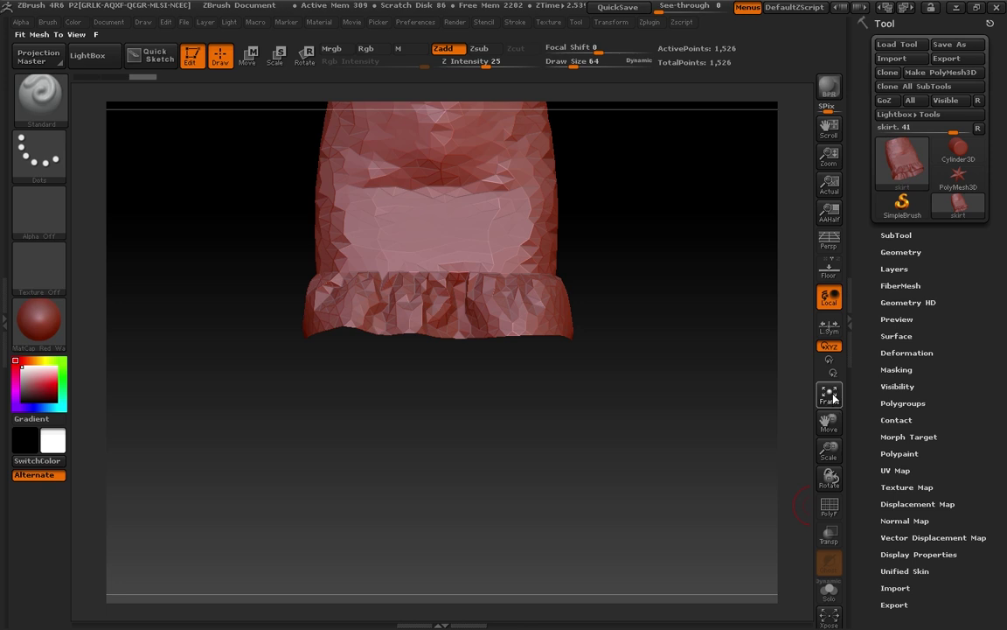
pyautogui.moveTo(827, 453); pyautogui.dragTo(826, 441)
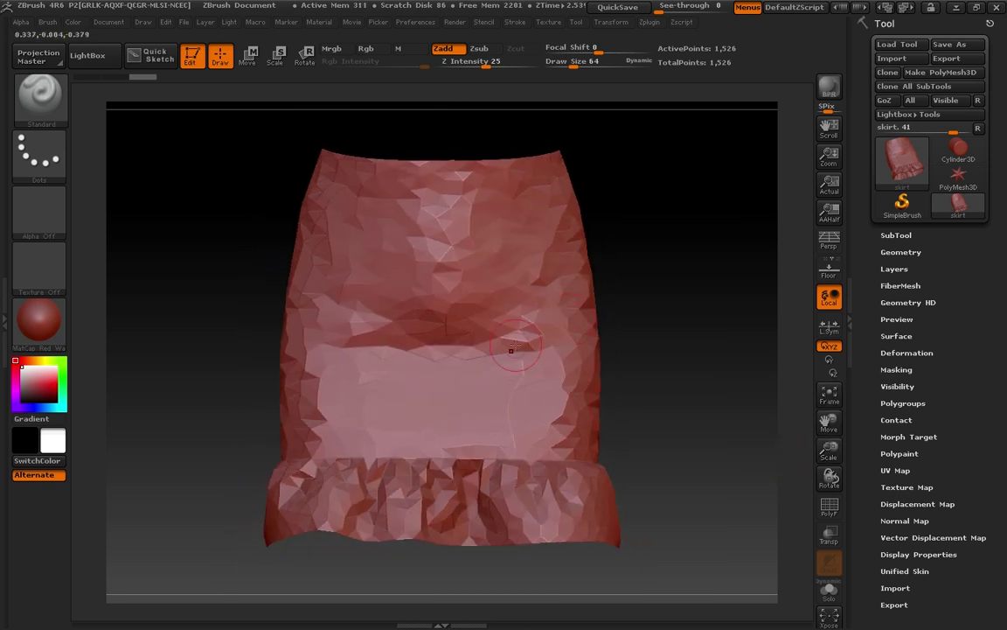
# Show the skirt's PolyF wireframe and expand the Tool > UV Map options
pyautogui.click(829, 508)
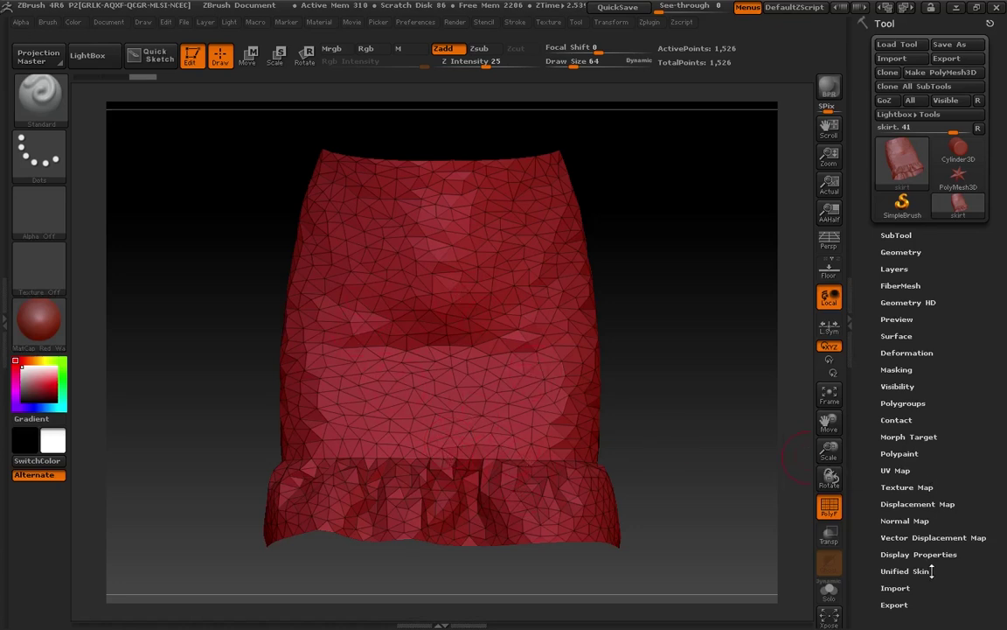
pyautogui.click(901, 471)
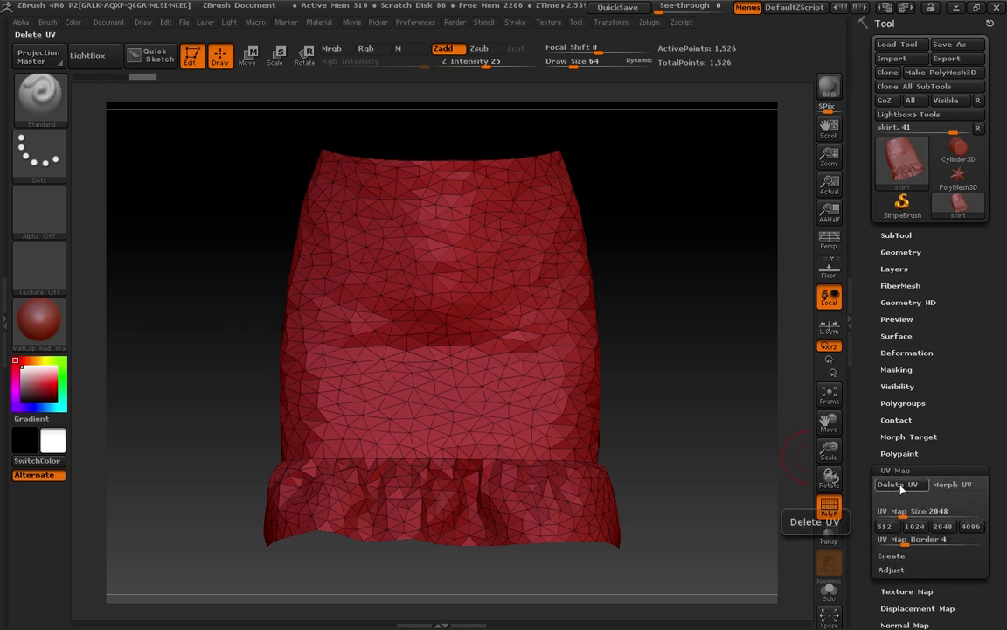
# Preview the skirt's four flat UV pieces with Morph UV, then morph back to 3D and frame it
pyautogui.click(953, 486)
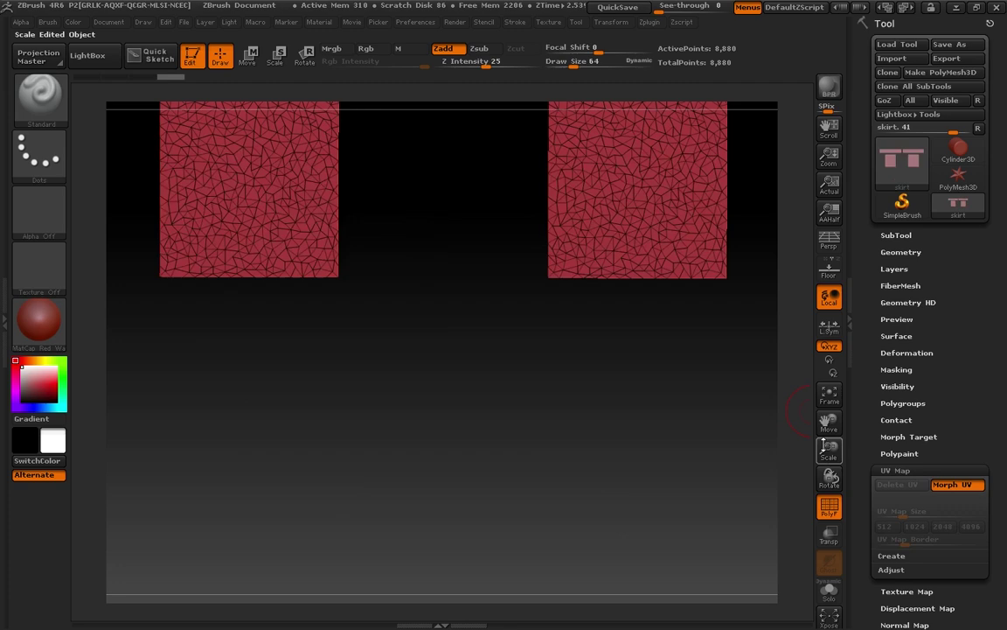
pyautogui.click(829, 393)
pyautogui.moveTo(825, 449); pyautogui.dragTo(827, 426)
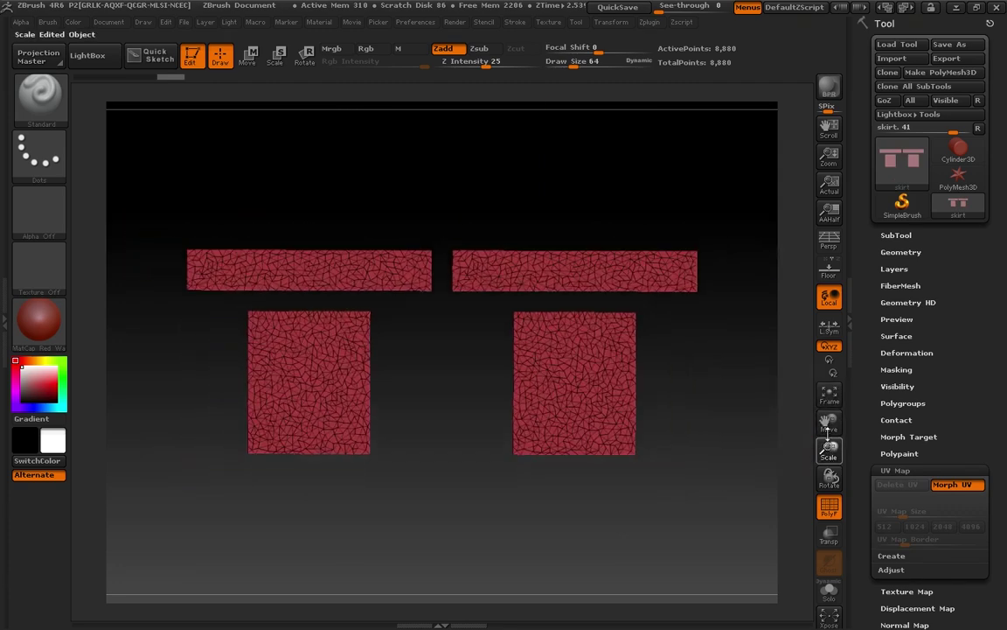
pyautogui.click(966, 487)
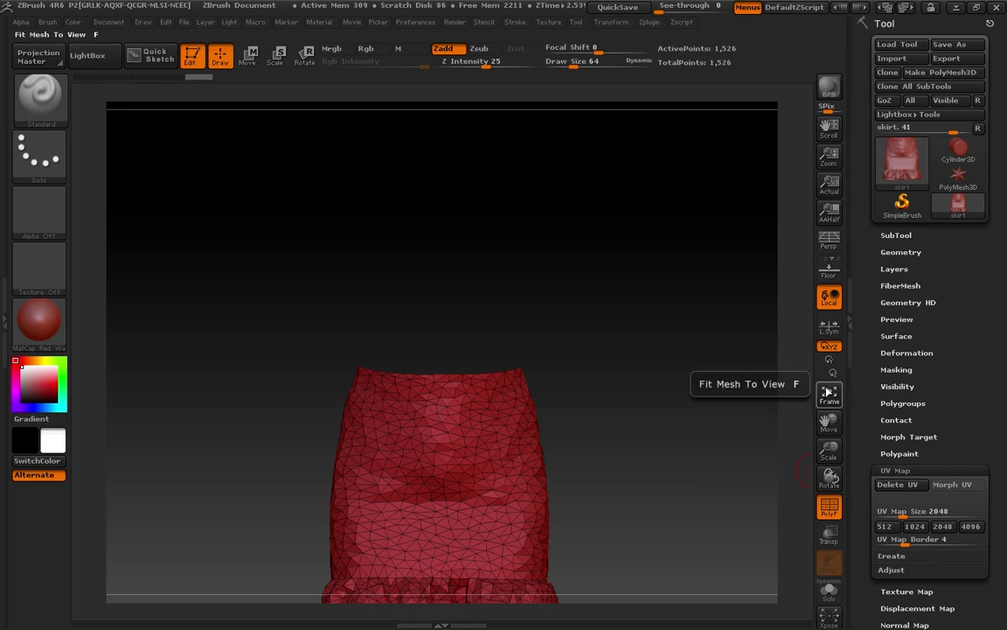
pyautogui.click(829, 393)
pyautogui.moveTo(830, 449); pyautogui.dragTo(828, 444)
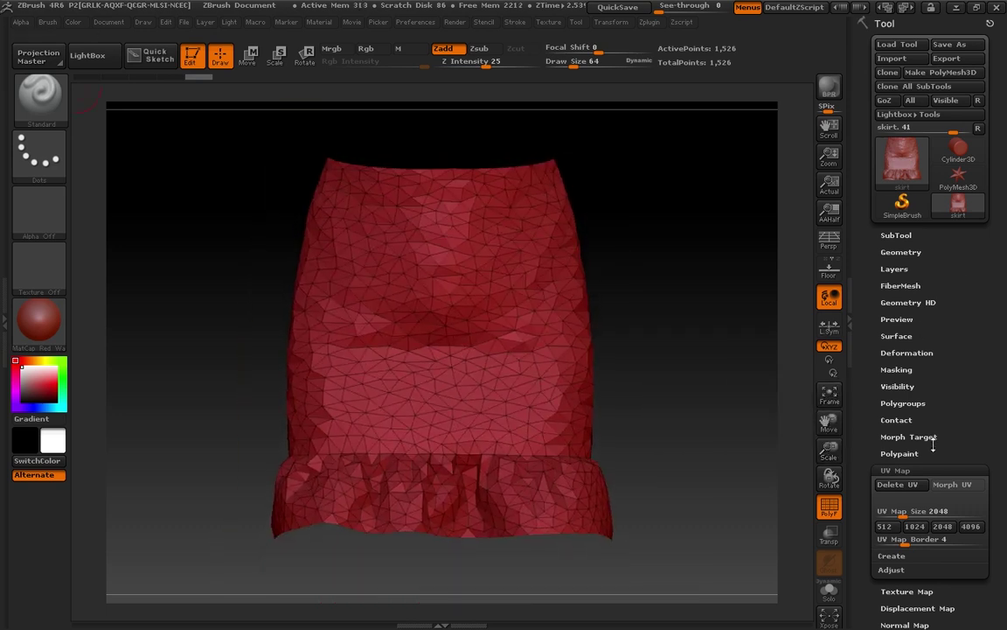
# Run Auto Groups With UV to split the skirt into polygroups, checking them from the side
pyautogui.click(939, 471)
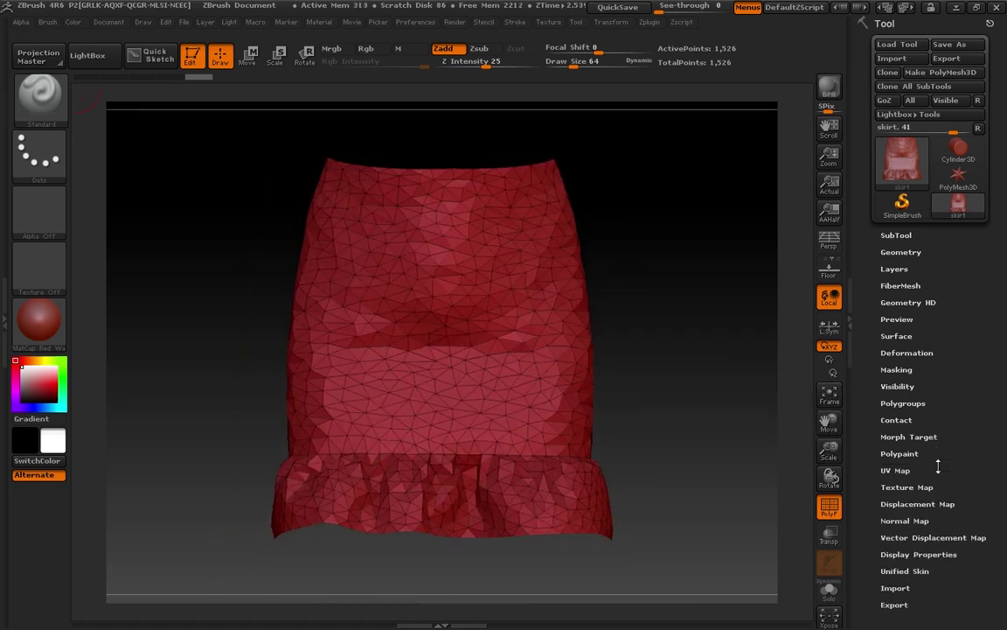
pyautogui.click(903, 403)
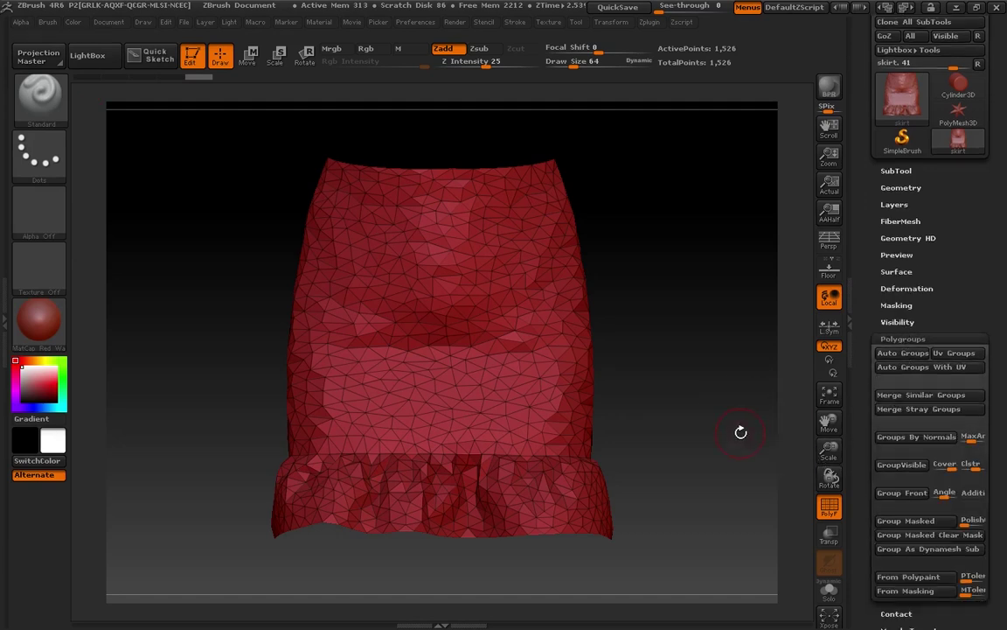
pyautogui.click(929, 369)
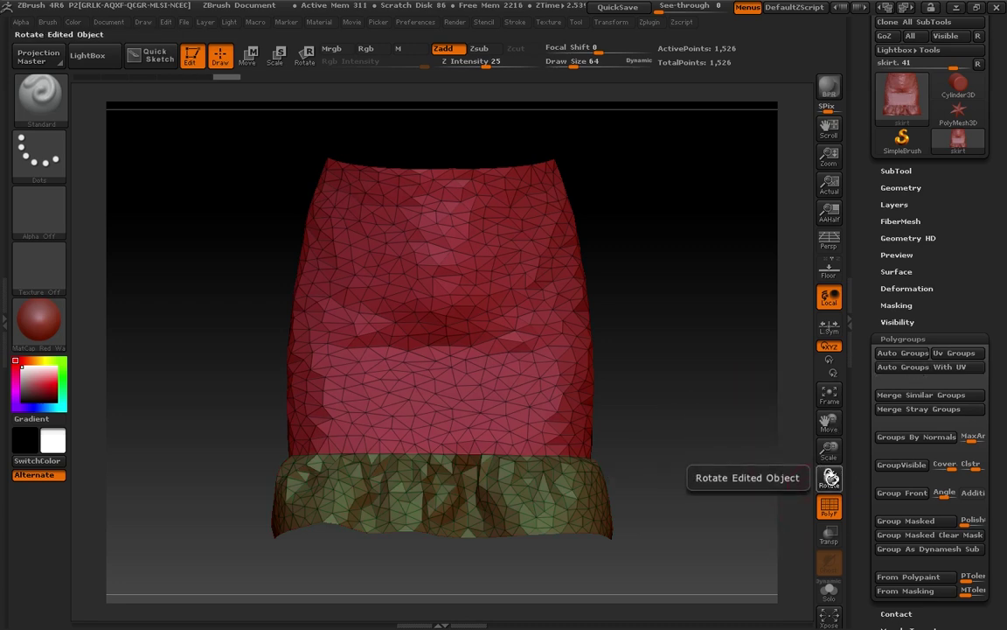
pyautogui.moveTo(830, 477); pyautogui.dragTo(791, 480)
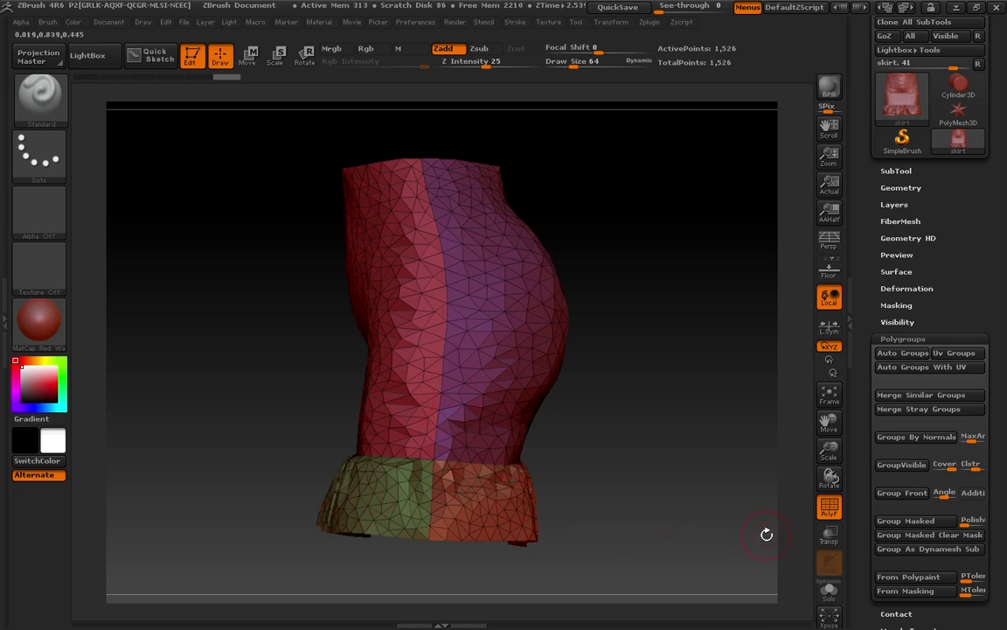
pyautogui.click(909, 340)
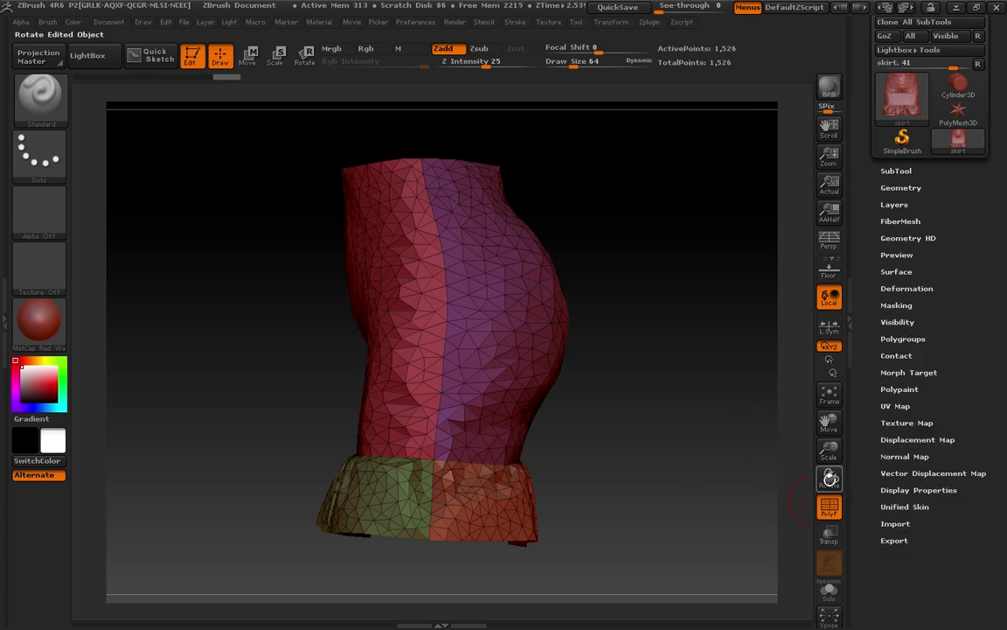
pyautogui.moveTo(830, 478)
pyautogui.mouseDown()
pyautogui.moveTo(835, 413)
pyautogui.moveTo(839, 420)
pyautogui.mouseUp()
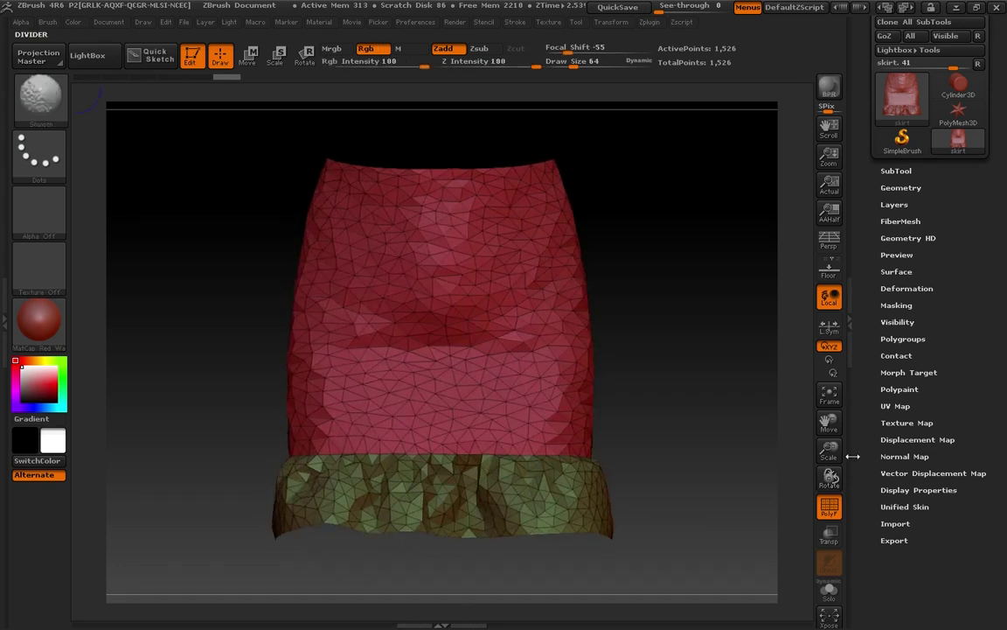
pyautogui.click(901, 188)
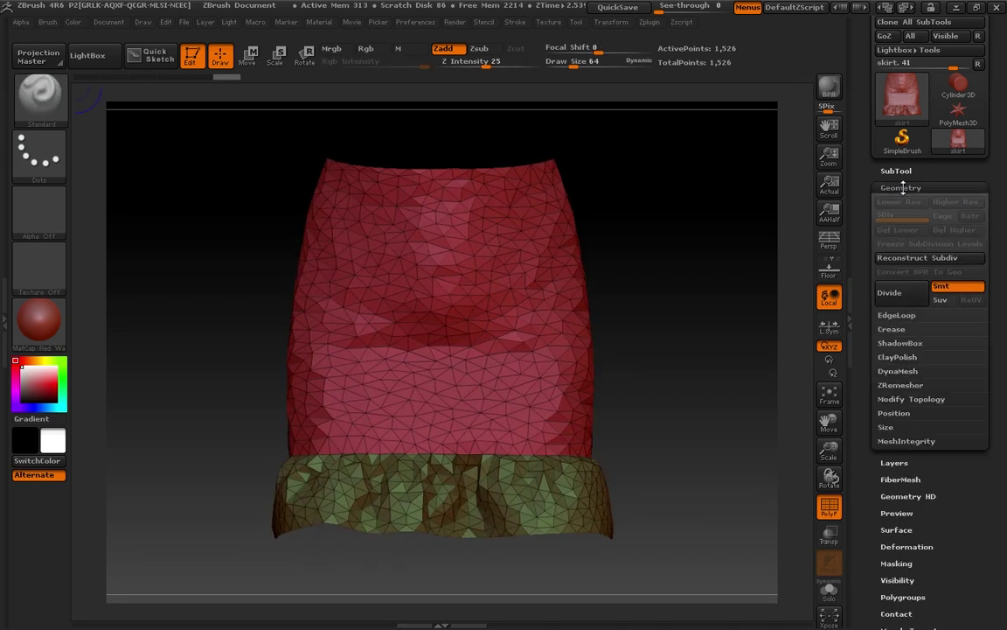
pyautogui.click(897, 386)
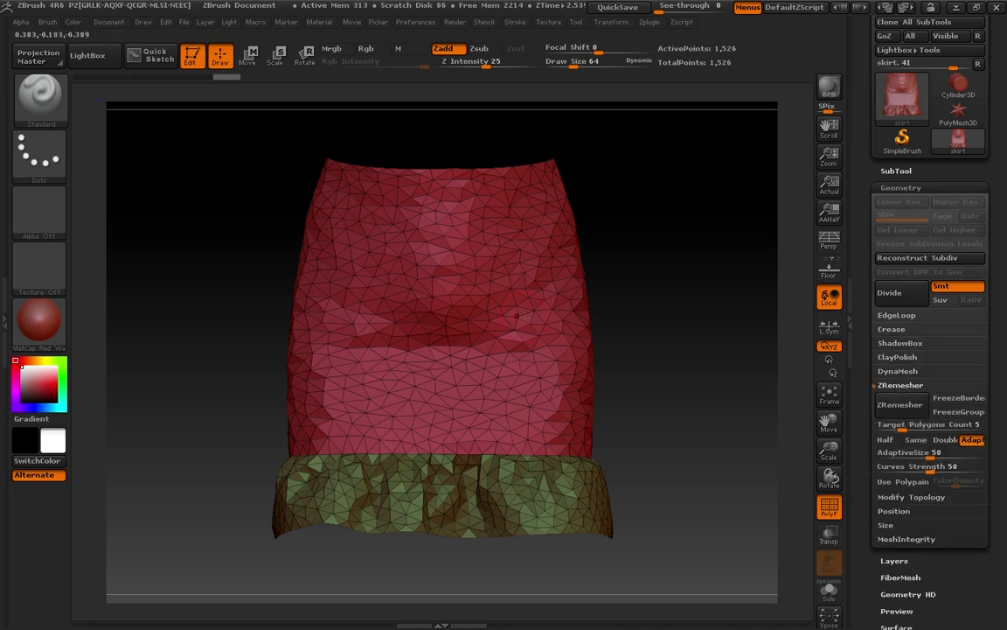
pyautogui.click(956, 422)
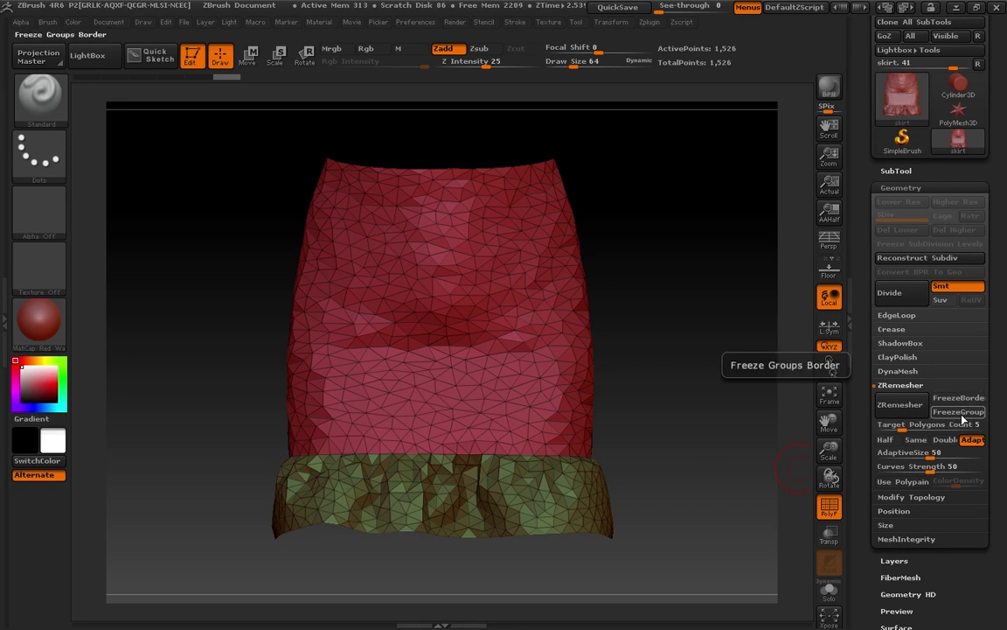
pyautogui.click(962, 415)
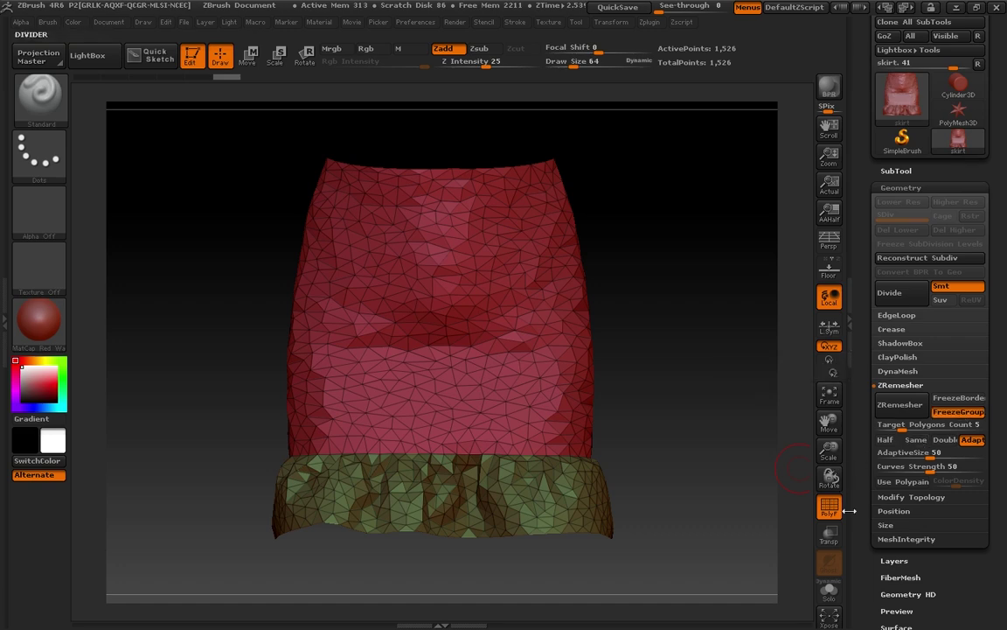
pyautogui.moveTo(829, 477); pyautogui.dragTo(740, 450)
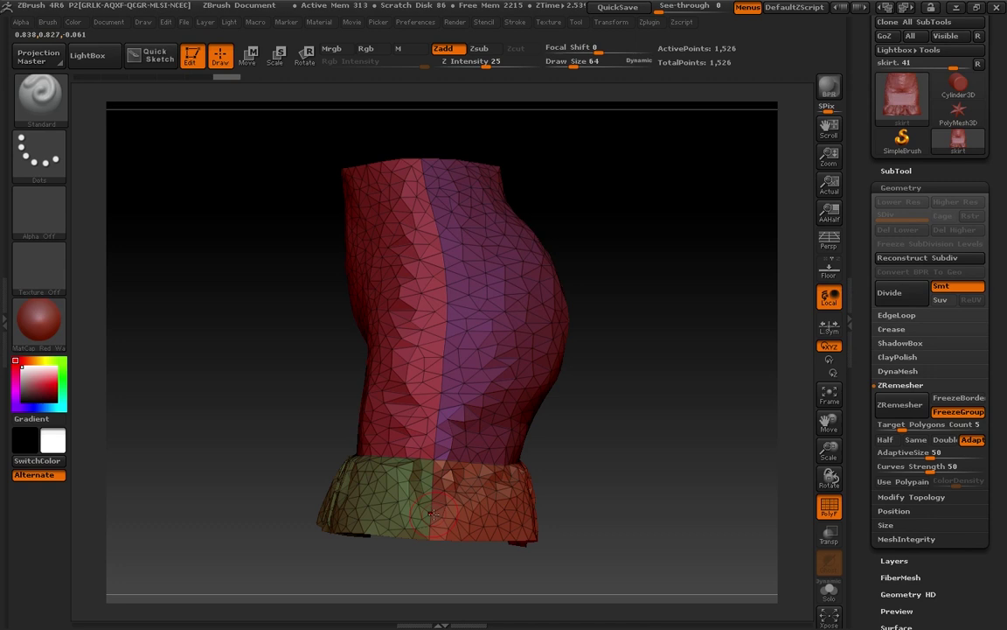
pyautogui.moveTo(573, 432); pyautogui.dragTo(709, 447)
pyautogui.click(909, 424)
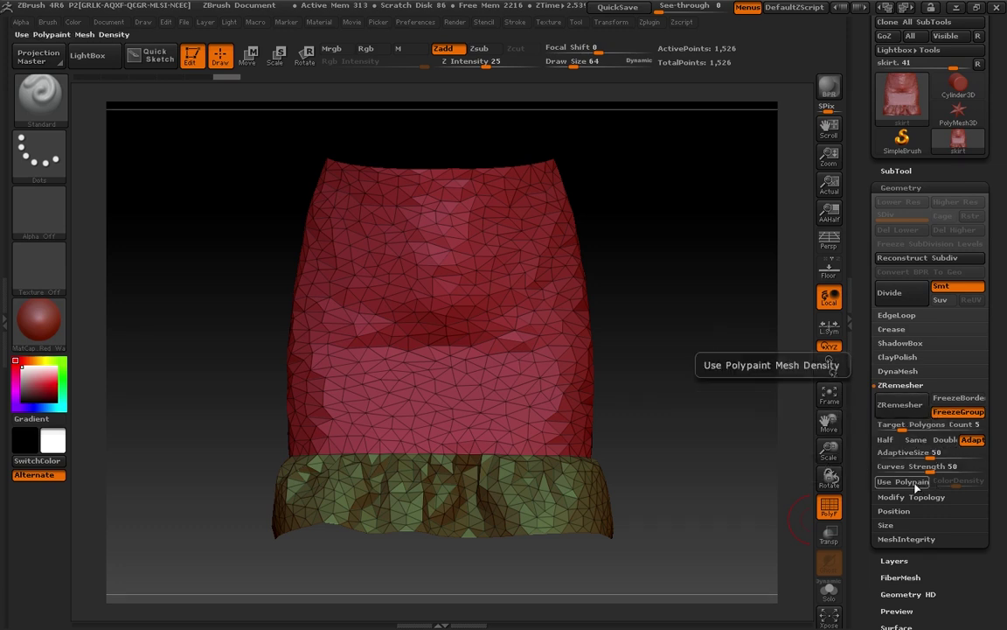
# Run ZRemesher on the skirt and orbit to inspect the new 1,590-point quad grid
pyautogui.click(900, 406)
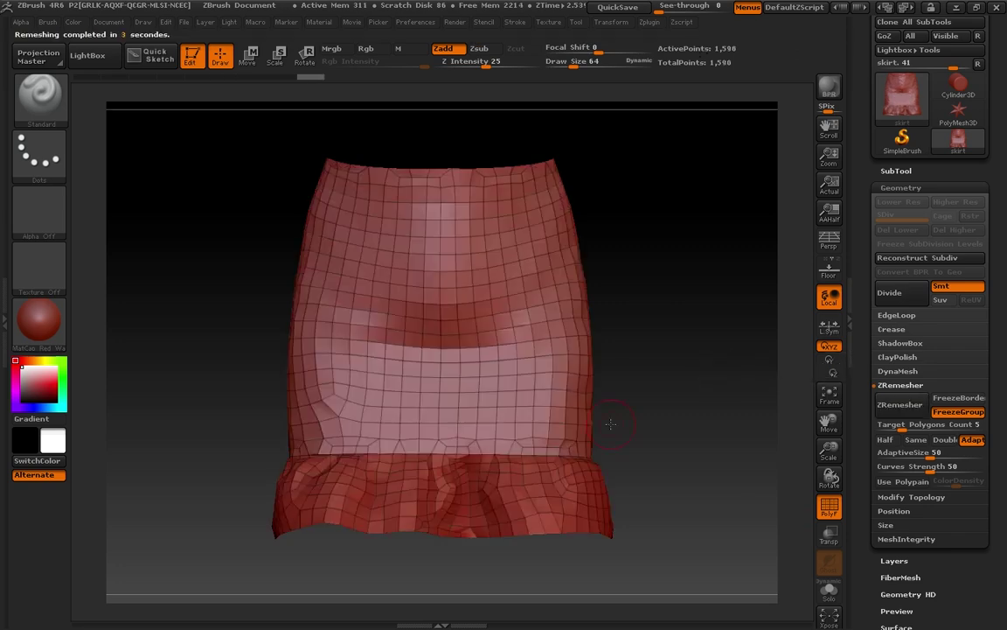
pyautogui.moveTo(719, 435); pyautogui.dragTo(677, 452)
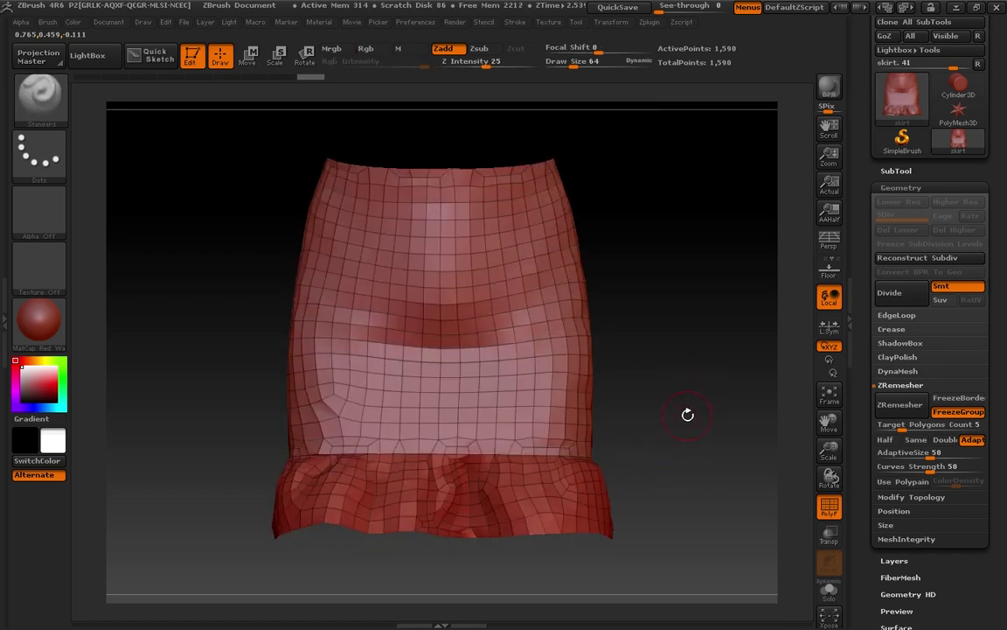
pyautogui.moveTo(703, 416); pyautogui.dragTo(753, 359)
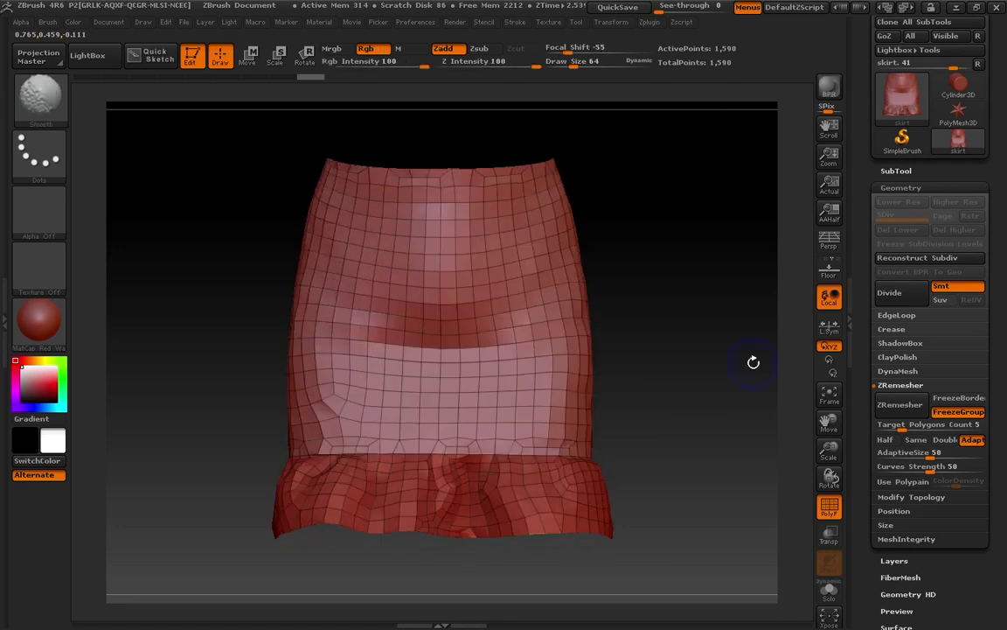
pyautogui.click(894, 172)
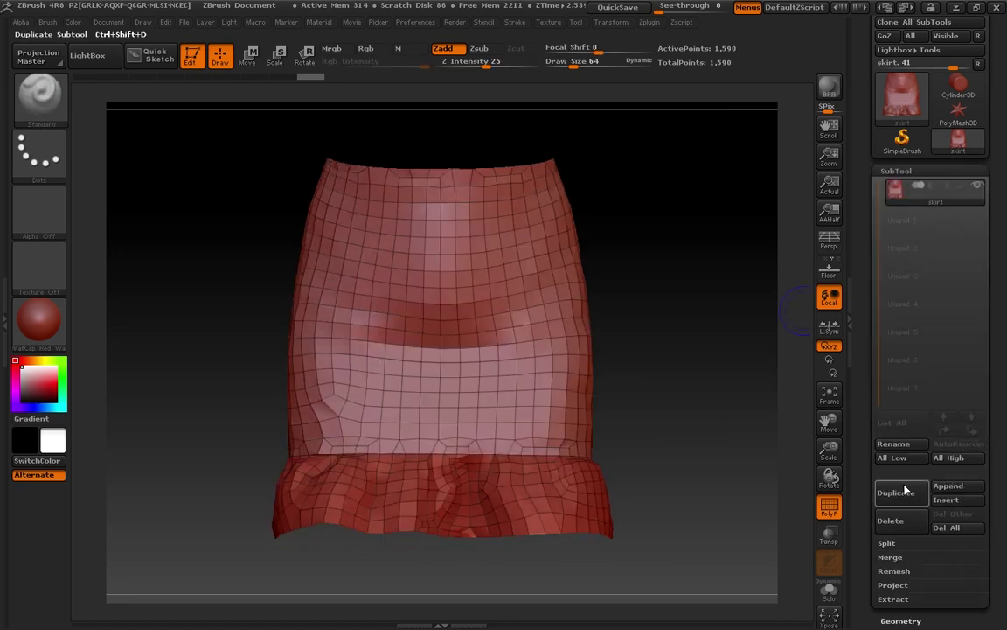
pyautogui.click(906, 169)
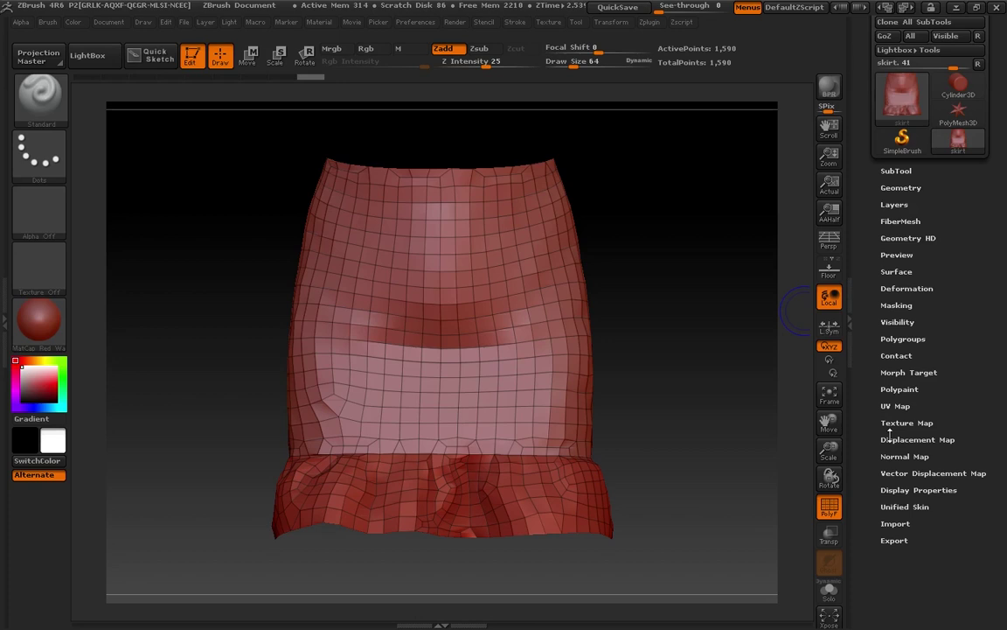
pyautogui.click(884, 406)
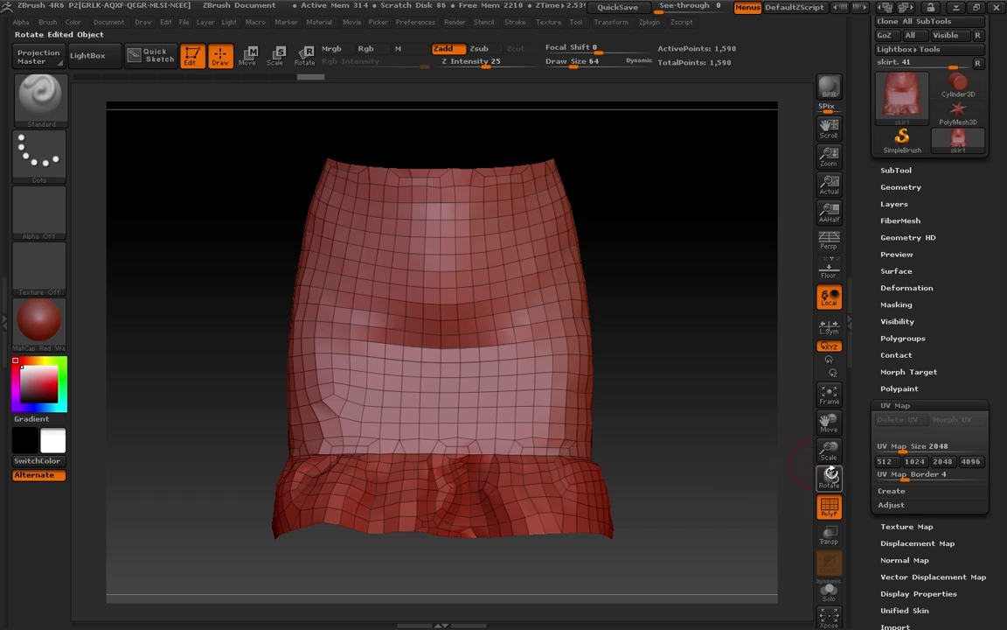
pyautogui.moveTo(746, 429); pyautogui.dragTo(773, 472)
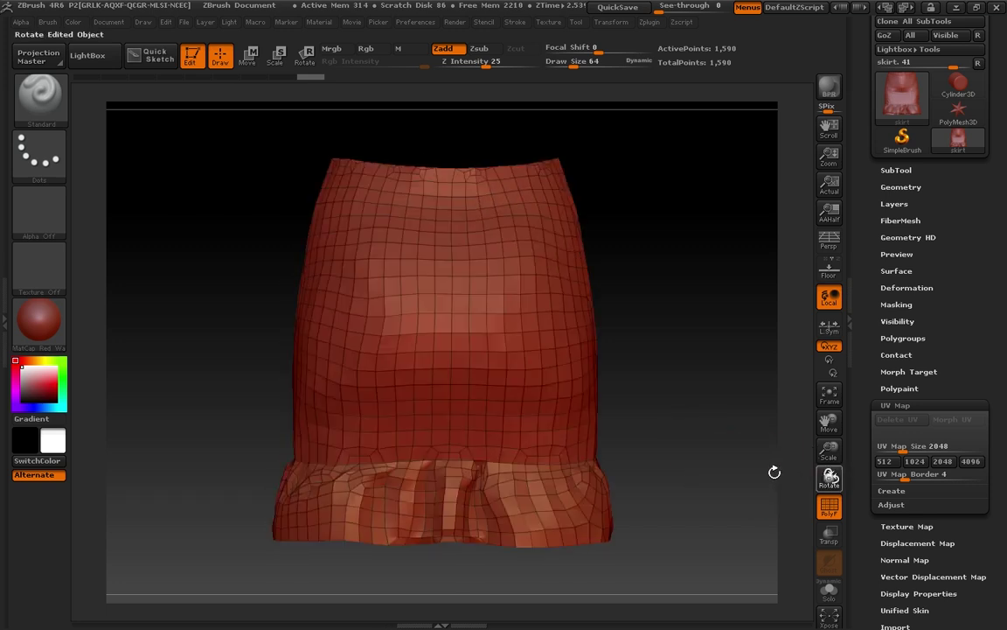
pyautogui.moveTo(704, 470); pyautogui.dragTo(757, 465)
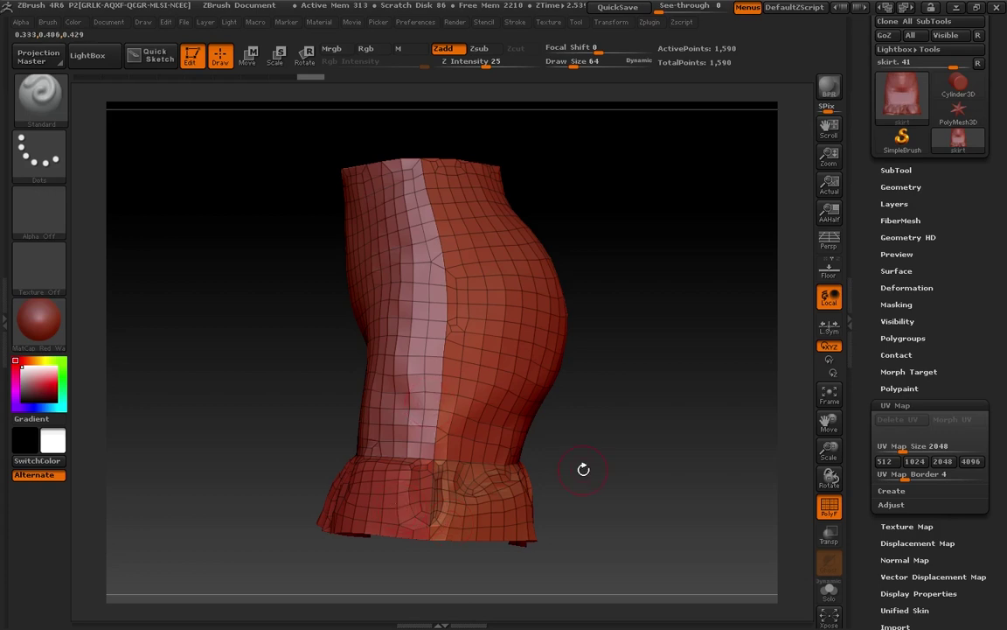
pyautogui.moveTo(571, 465); pyautogui.dragTo(641, 442)
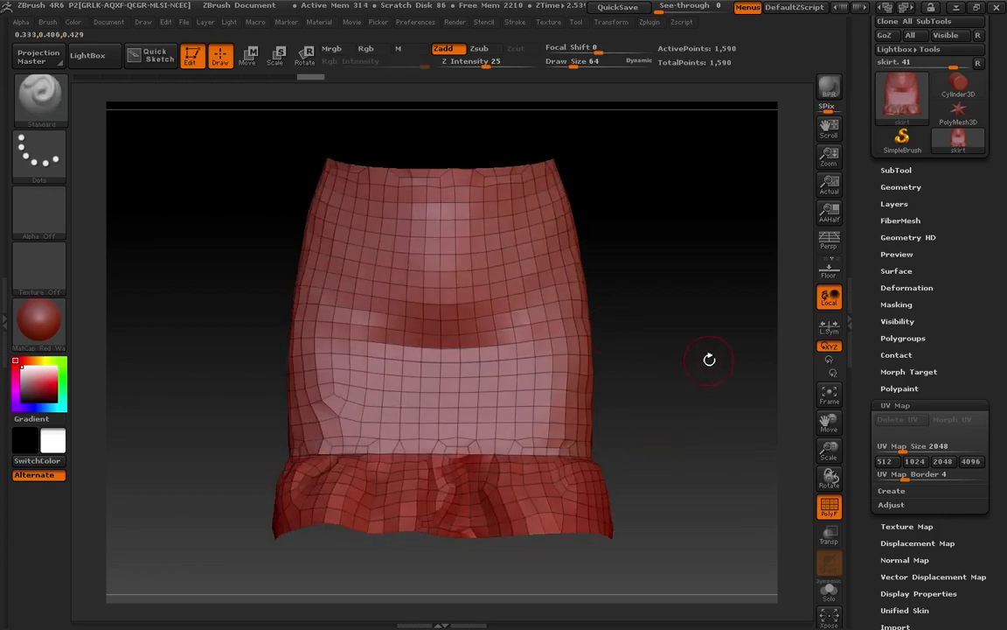
pyautogui.click(941, 404)
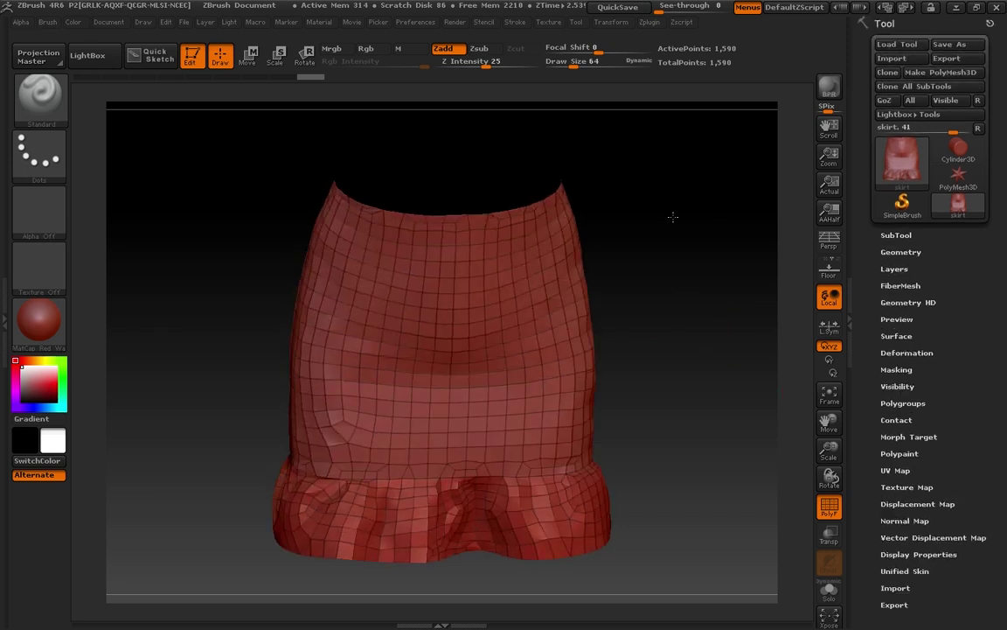
# Unwrap the skirt in Zplugin > UV Master with Polygroups enabled, producing 4 UV islands
pyautogui.click(653, 24)
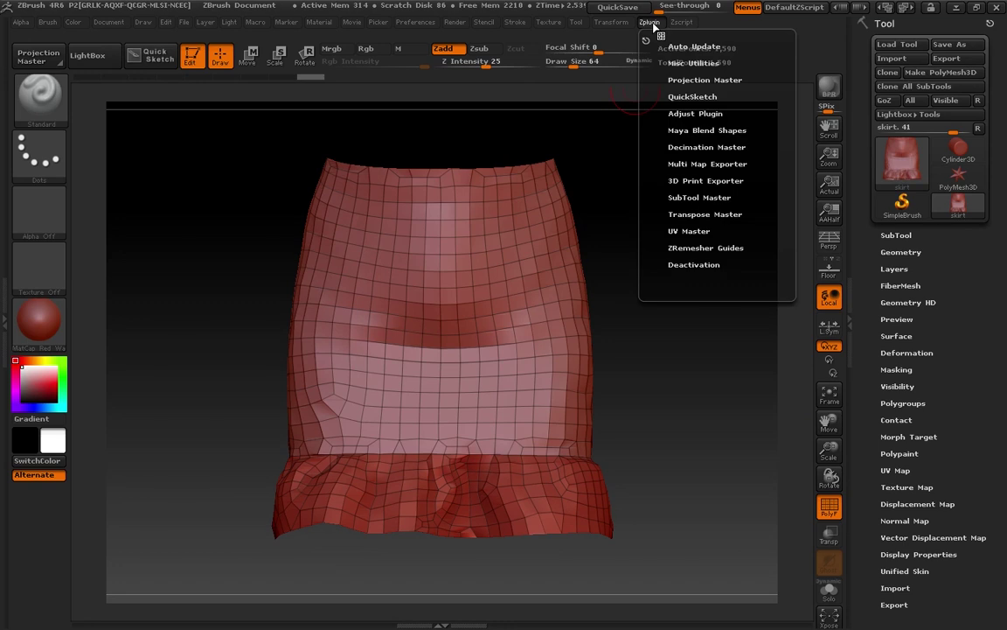
pyautogui.click(691, 232)
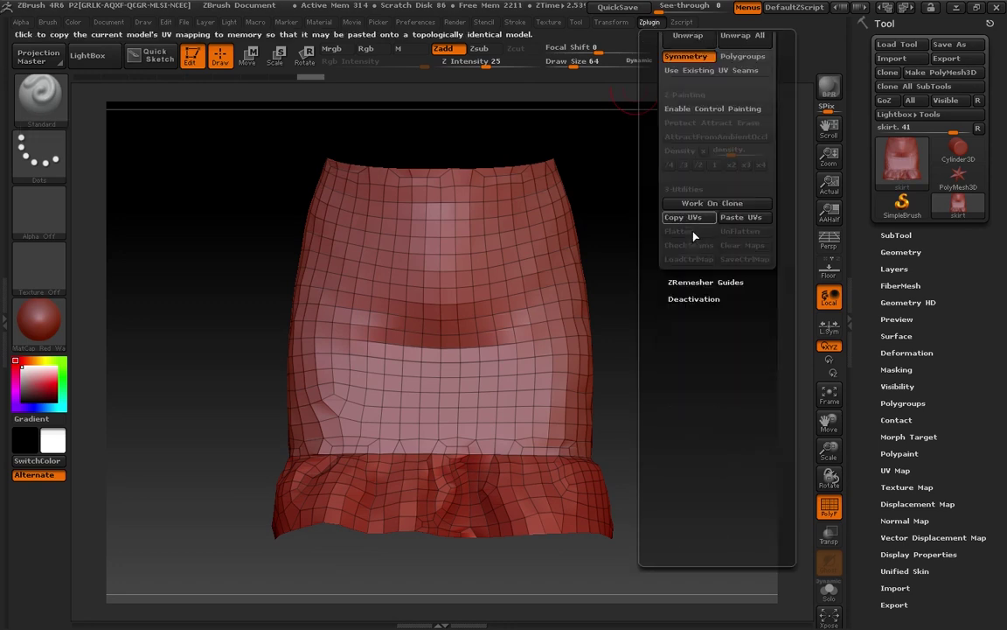
pyautogui.moveTo(768, 327); pyautogui.dragTo(770, 406)
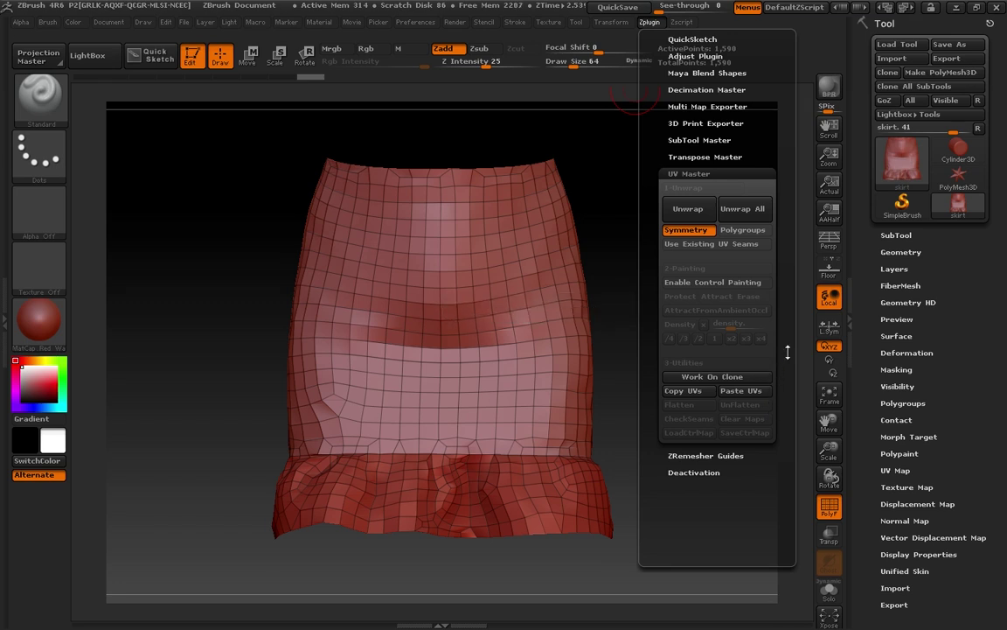
pyautogui.moveTo(787, 351); pyautogui.dragTo(782, 353)
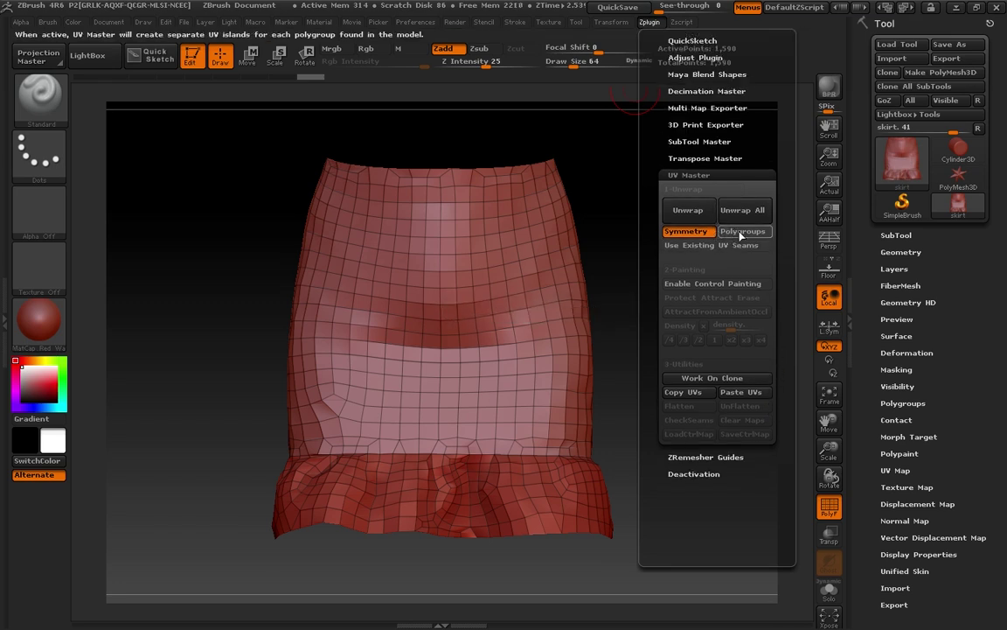
pyautogui.moveTo(722, 229)
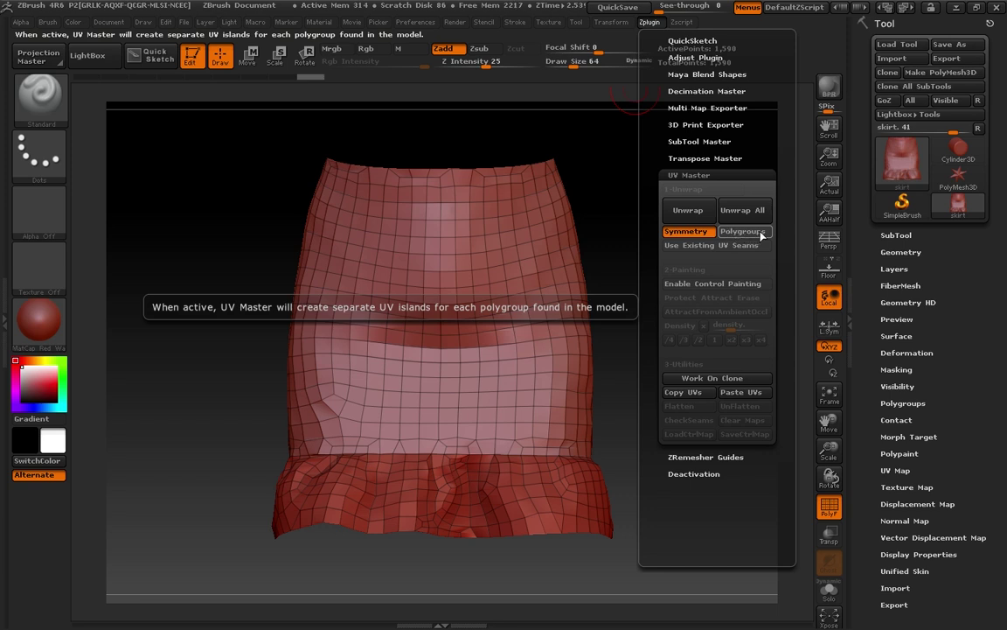
pyautogui.click(761, 234)
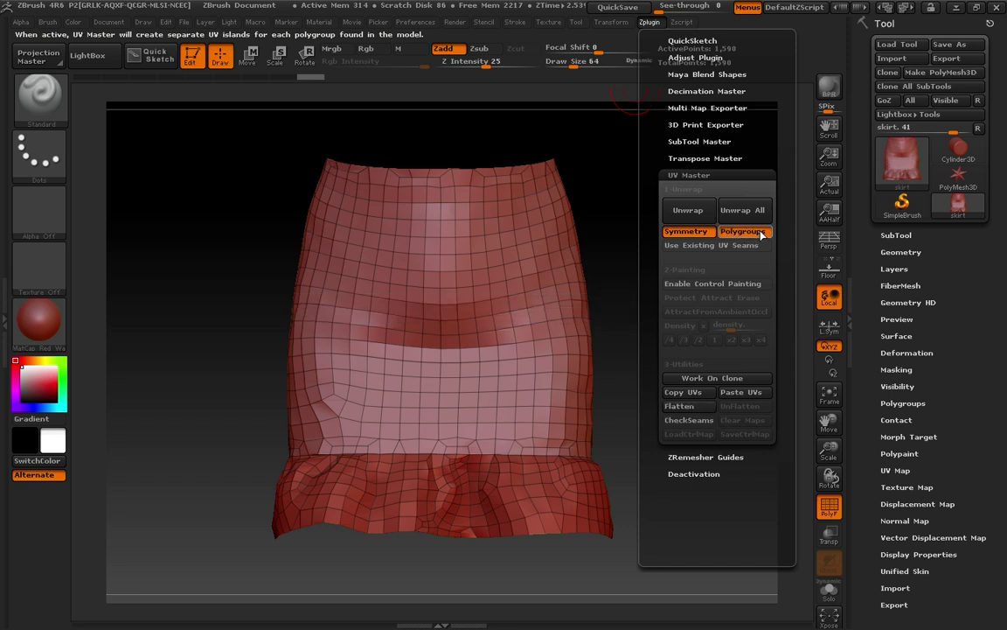
pyautogui.click(687, 210)
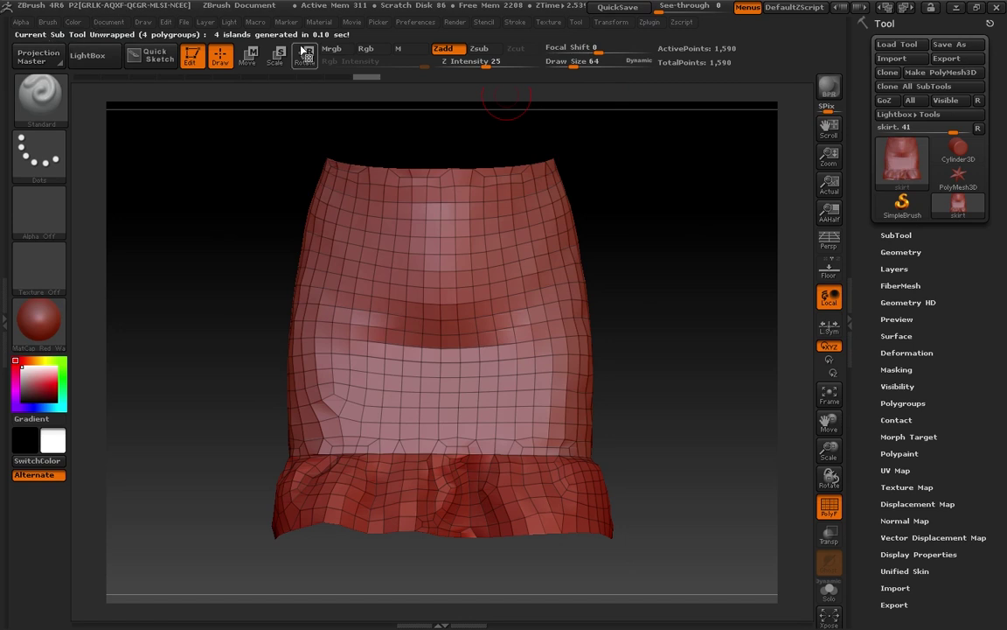
# Flatten the skirt in UV Master to view its four quad-grid UV islands as skirt_Flat
pyautogui.click(650, 24)
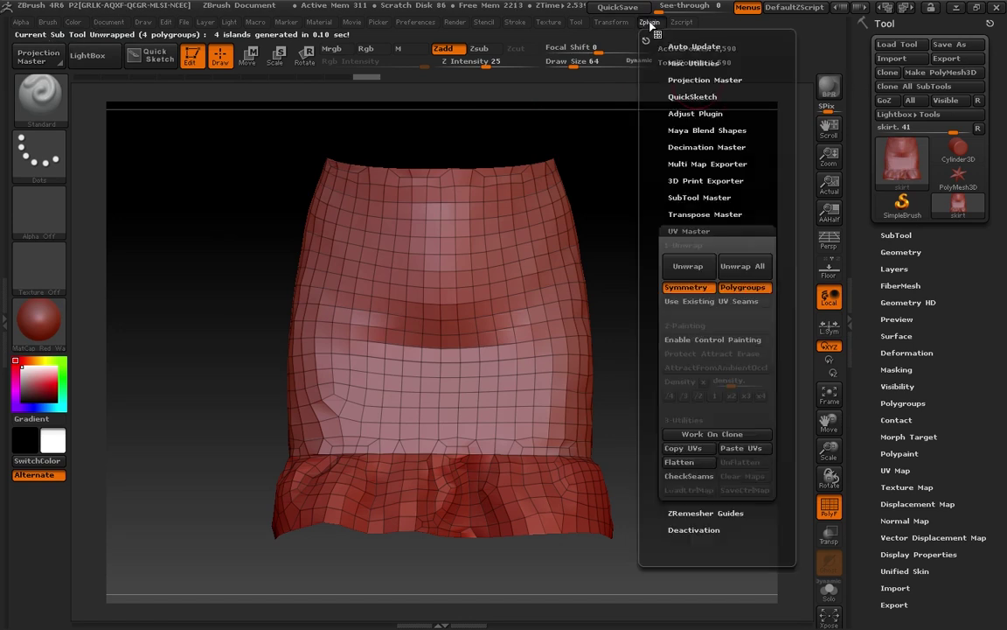
pyautogui.click(695, 465)
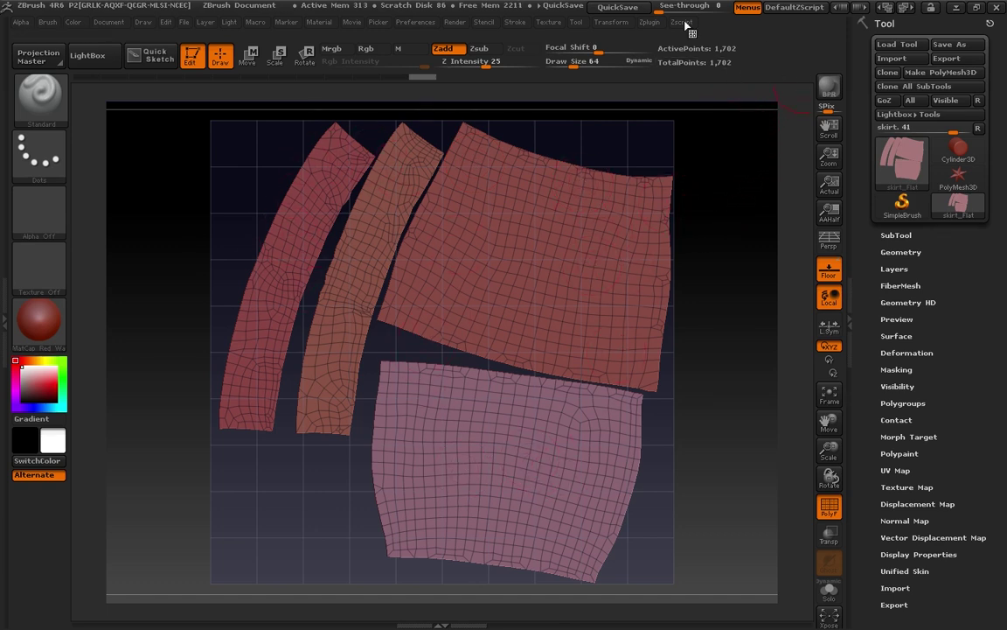
pyautogui.click(649, 23)
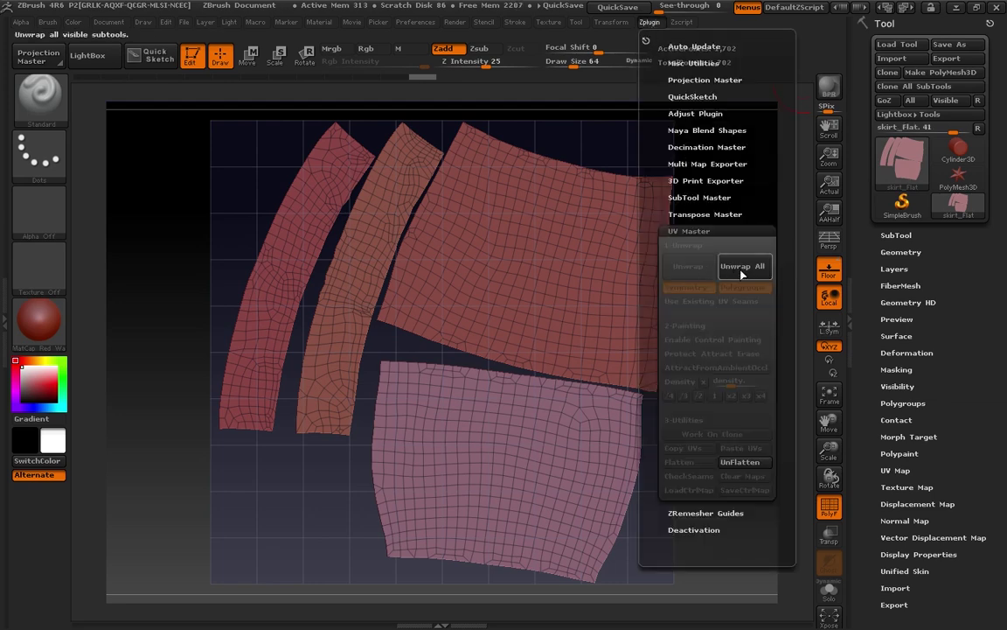
# UnFlatten the skirt and export it as the OBJ file skirt_remeshed
pyautogui.click(740, 463)
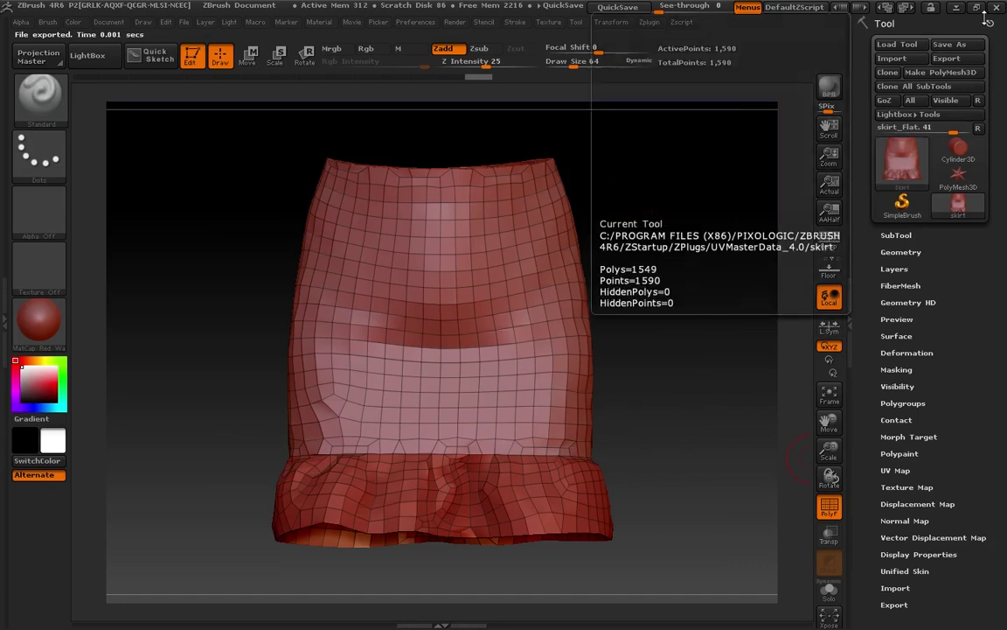
pyautogui.click(956, 61)
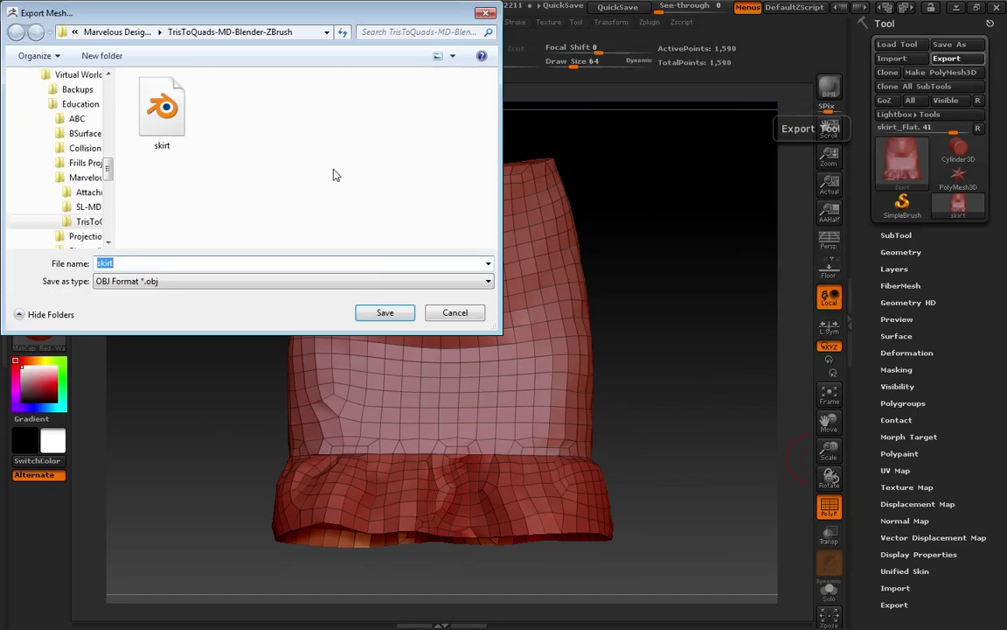
pyautogui.click(128, 261)
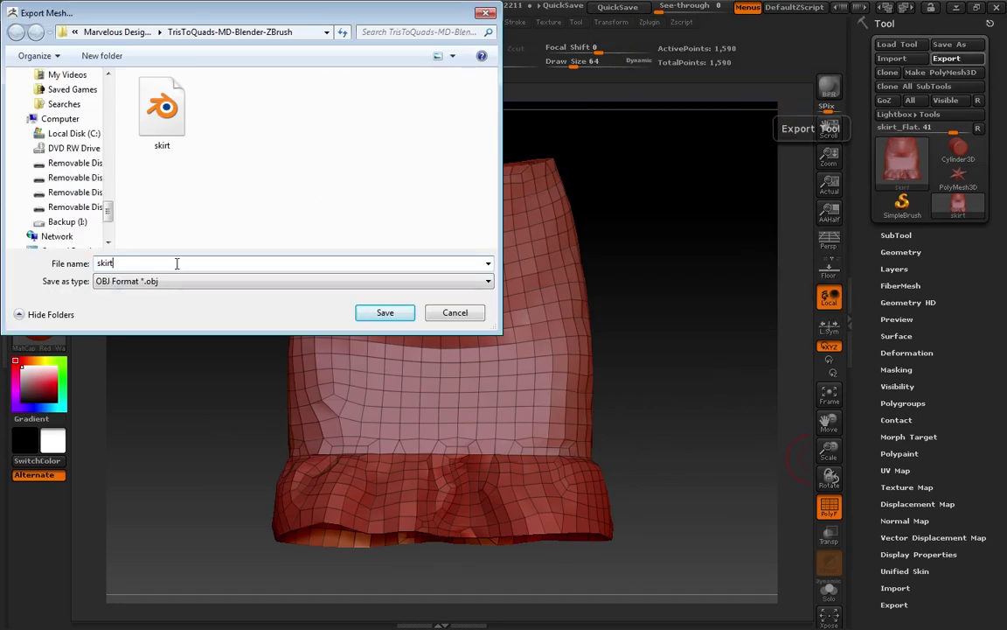
pyautogui.write('_remeshed')
pyautogui.click(398, 313)
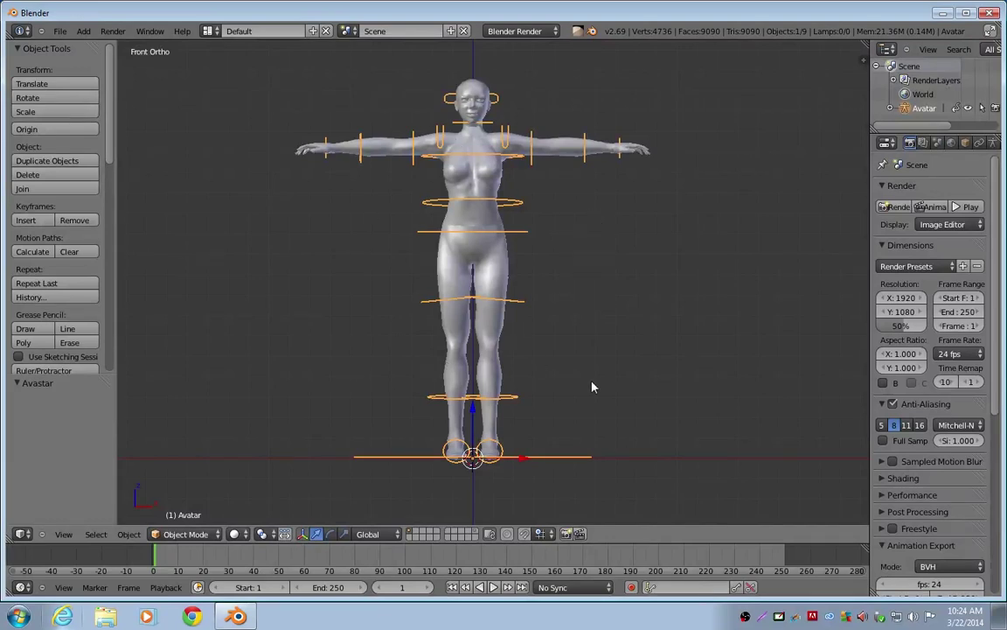
# Open Blender's File > Import list to bring in a Wavefront OBJ
pyautogui.click(60, 31)
# Import skirt_remeshed.OBJ from Virtual Worlds\Education\Marvelous Designer\TrisToQuads-MD-Blender-ZBrush onto the avatar
pyautogui.moveTo(73, 260)
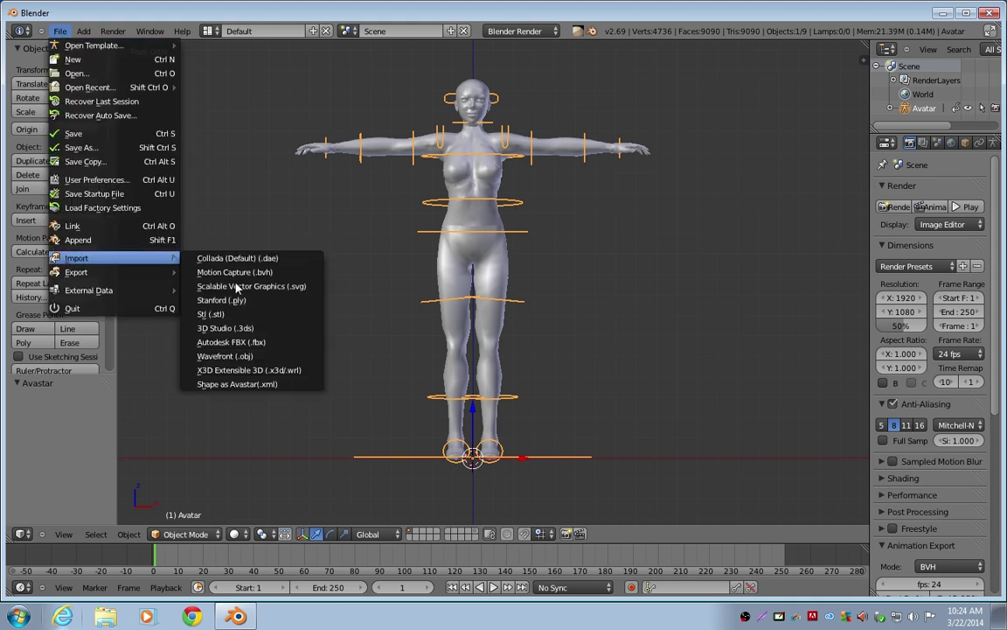
pyautogui.click(249, 358)
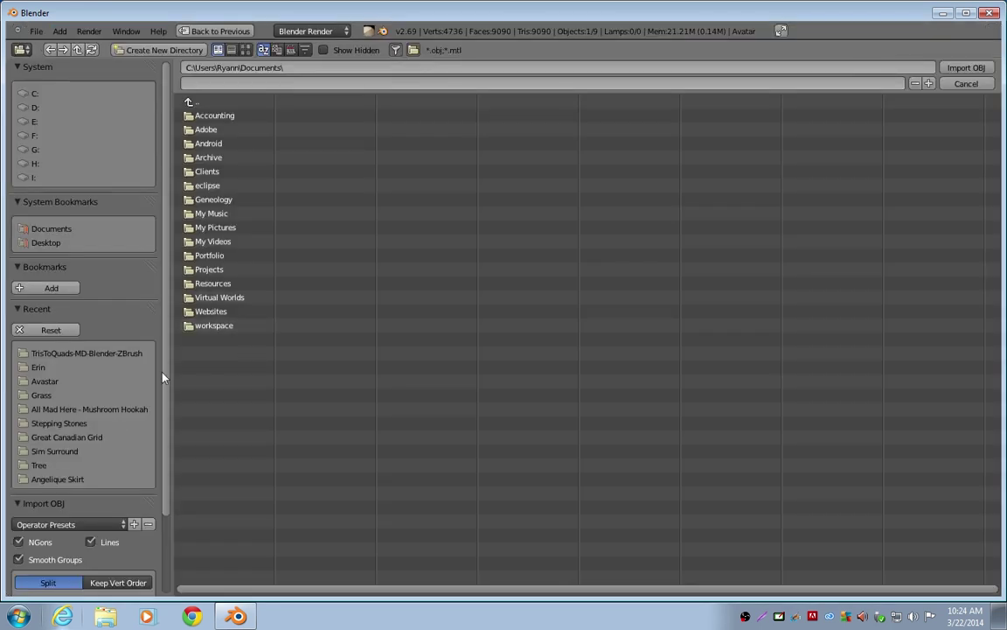
pyautogui.doubleClick(223, 297)
pyautogui.doubleClick(214, 130)
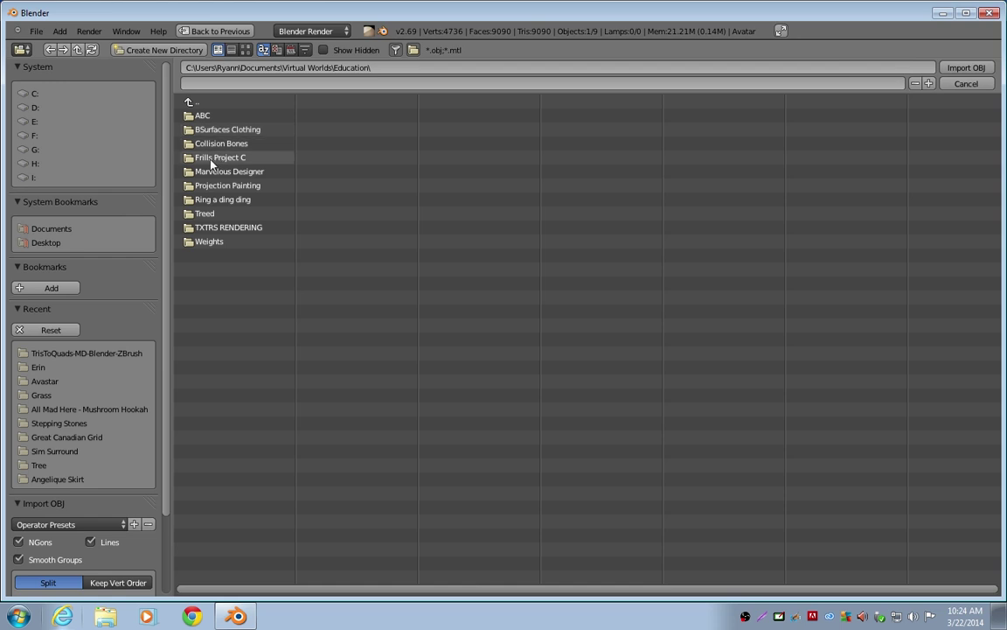
pyautogui.doubleClick(212, 171)
pyautogui.doubleClick(198, 144)
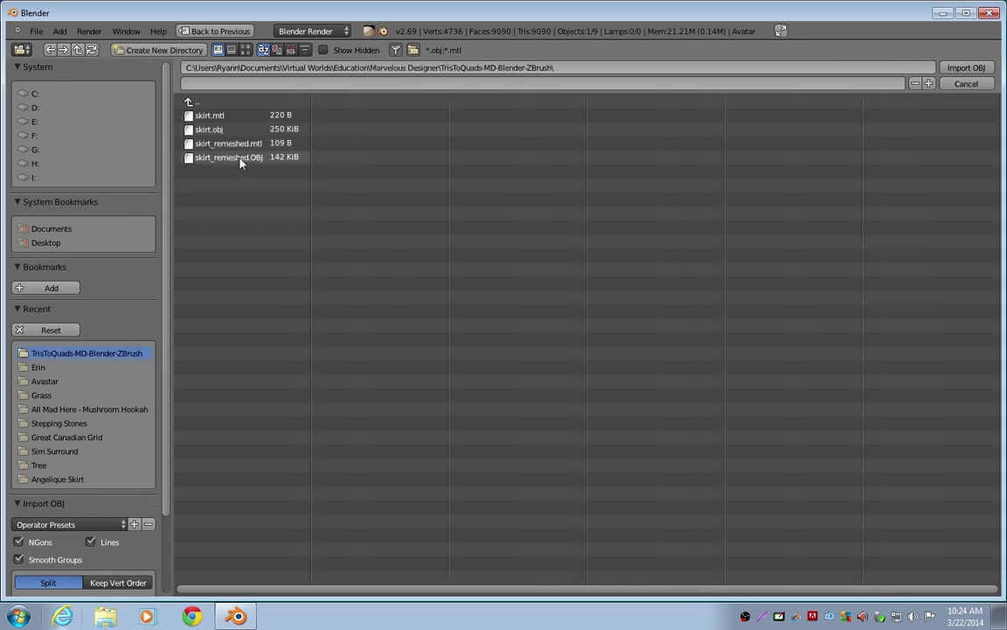
pyautogui.click(229, 157)
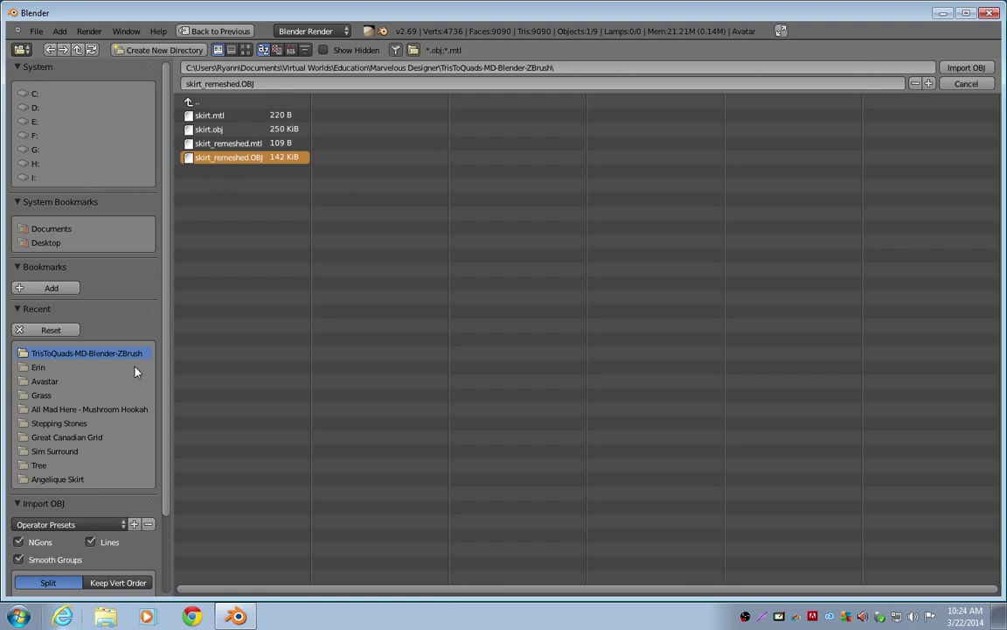
pyautogui.scroll(-4, 152, 311)
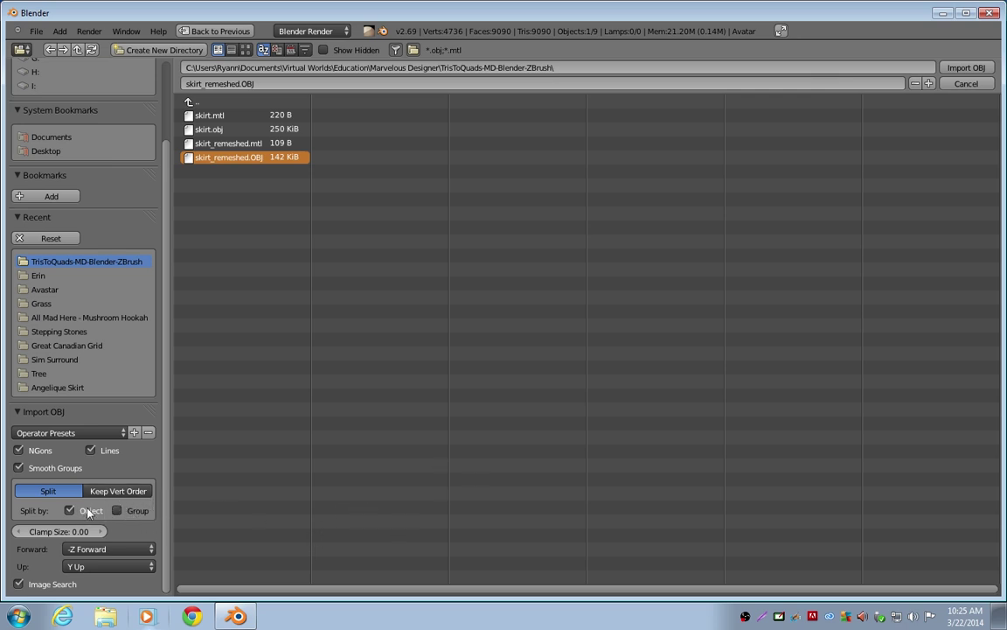
pyautogui.click(979, 72)
# Select the imported skirt and apply Smooth shading
pyautogui.scroll(3, 574, 260)
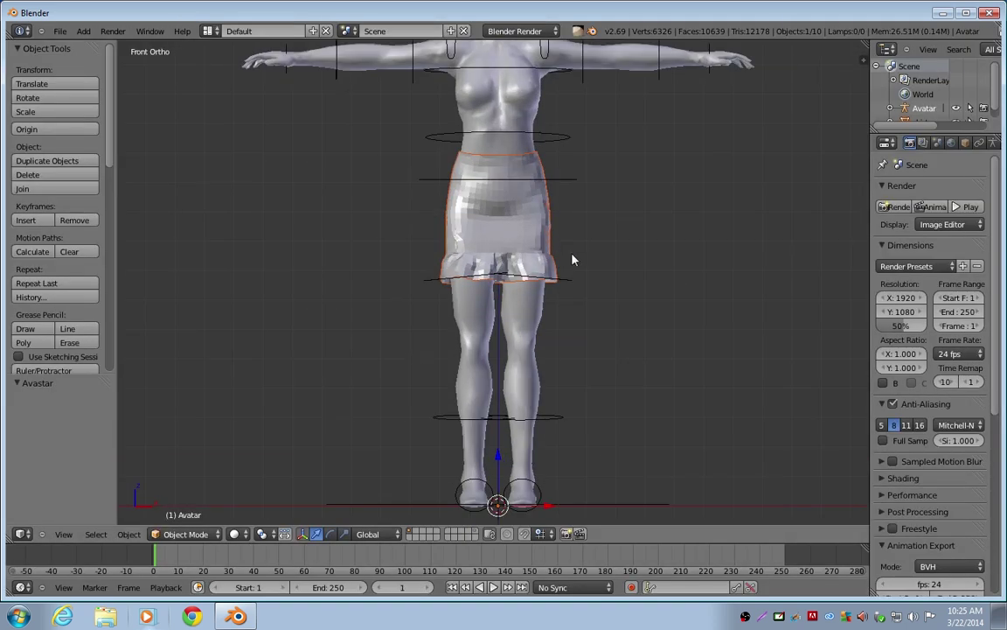
pyautogui.moveTo(628, 245); pyautogui.dragTo(594, 253, button='middle')
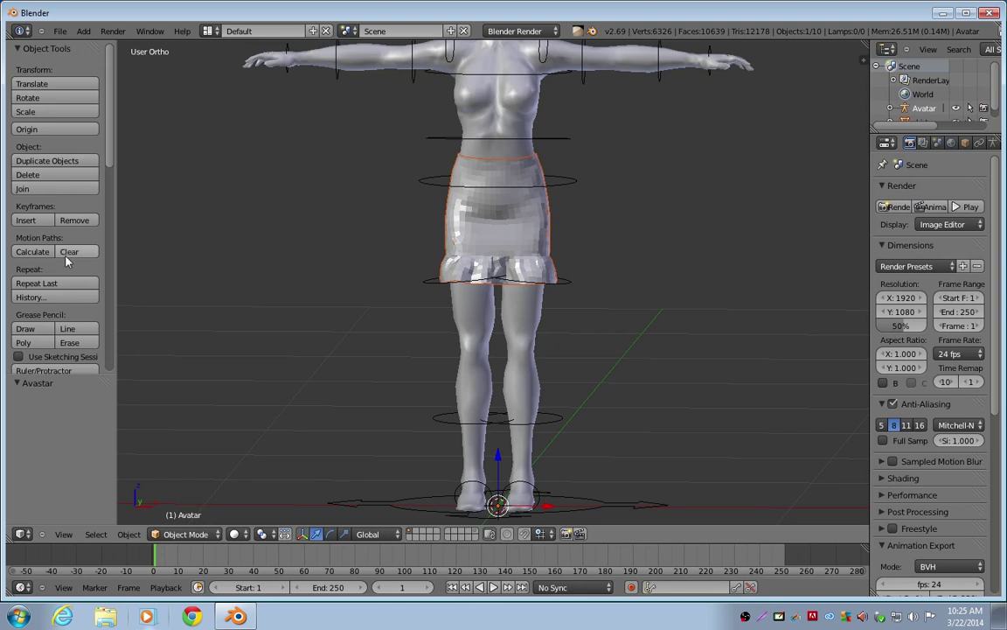
pyautogui.rightClick(459, 224)
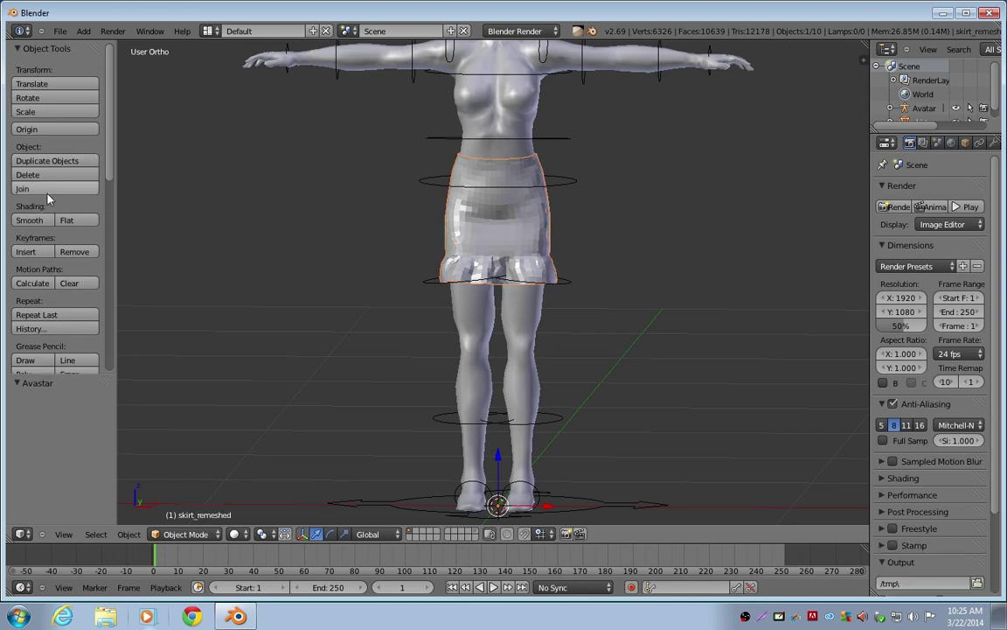
pyautogui.click(29, 219)
# Switch the skirt into Edit Mode to show its quad wireframe
pyautogui.scroll(4, 569, 306)
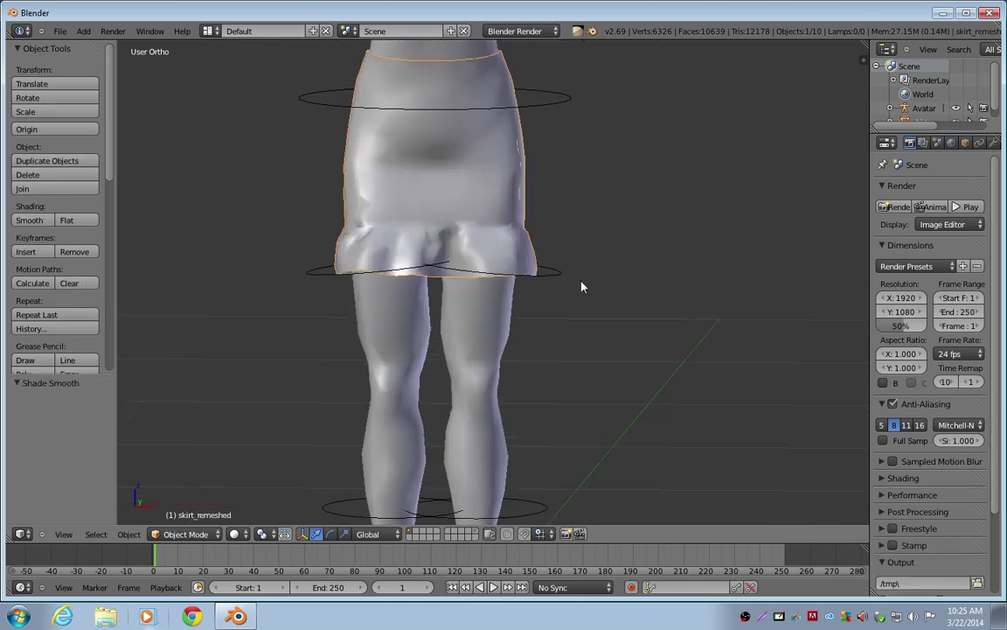
pyautogui.moveTo(578, 276); pyautogui.dragTo(546, 279, button='middle')
pyautogui.click(186, 534)
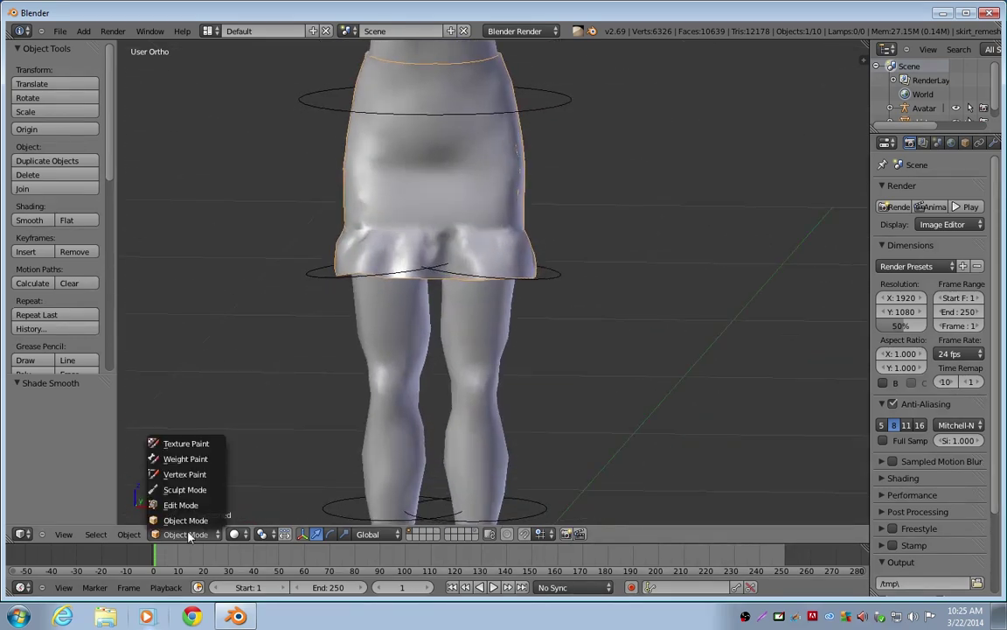
pyautogui.click(182, 505)
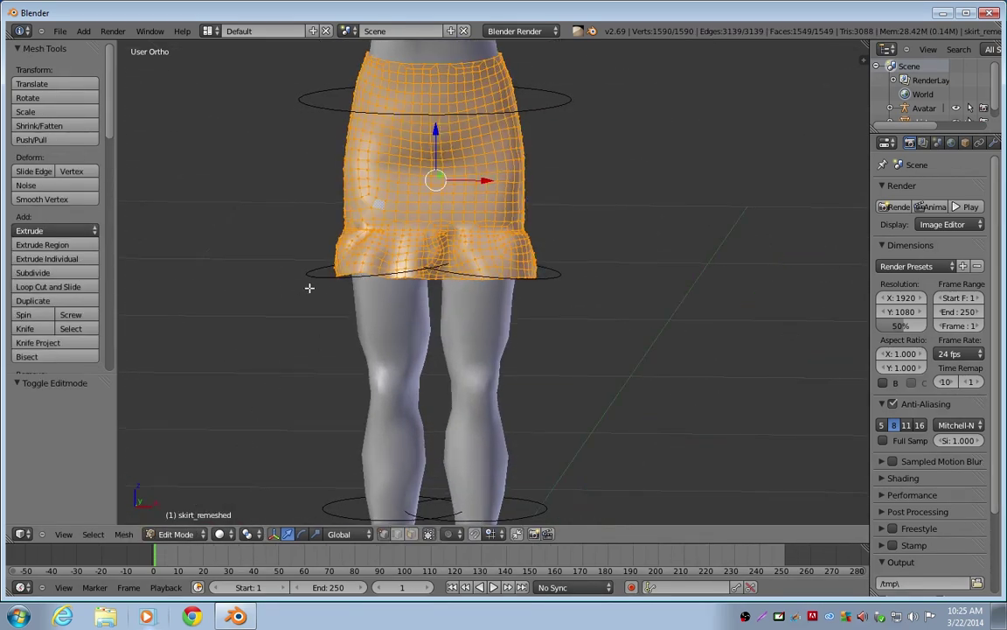
pyautogui.moveTo(310, 286); pyautogui.dragTo(3, 518, button='middle')
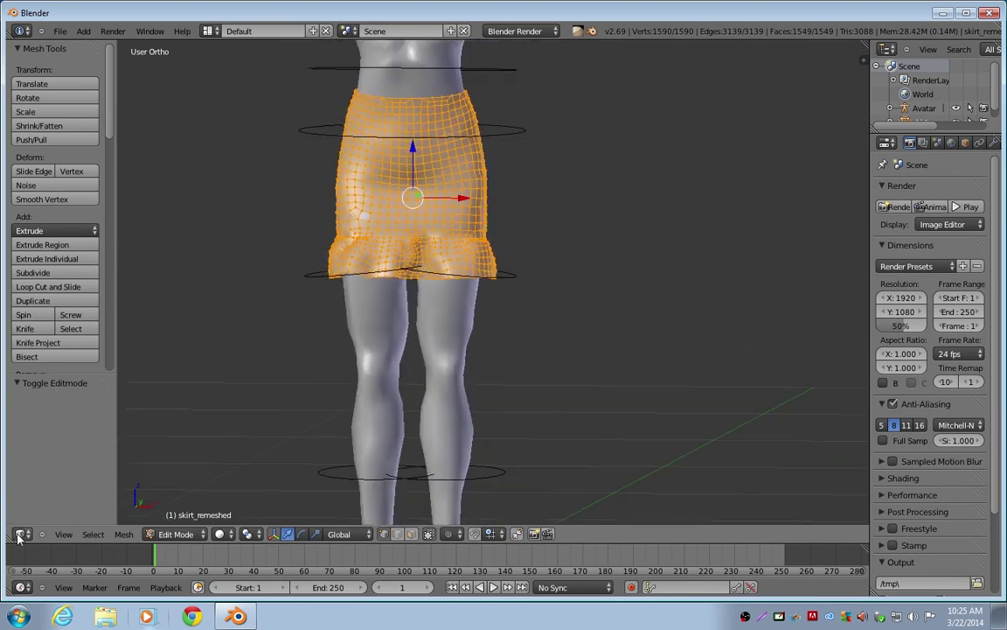
# Turn the viewport into a UV/Image Editor and split off a 3D View on the right
pyautogui.click(22, 534)
pyautogui.click(44, 388)
pyautogui.scroll(2, 467, 341)
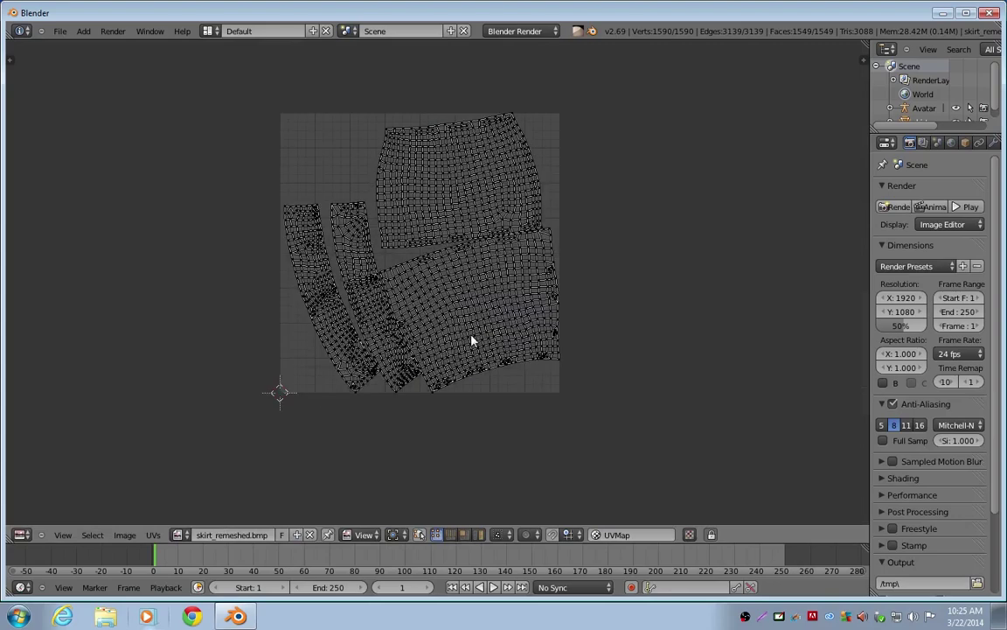
pyautogui.moveTo(863, 58); pyautogui.dragTo(520, 61)
pyautogui.click(537, 535)
pyautogui.click(551, 522)
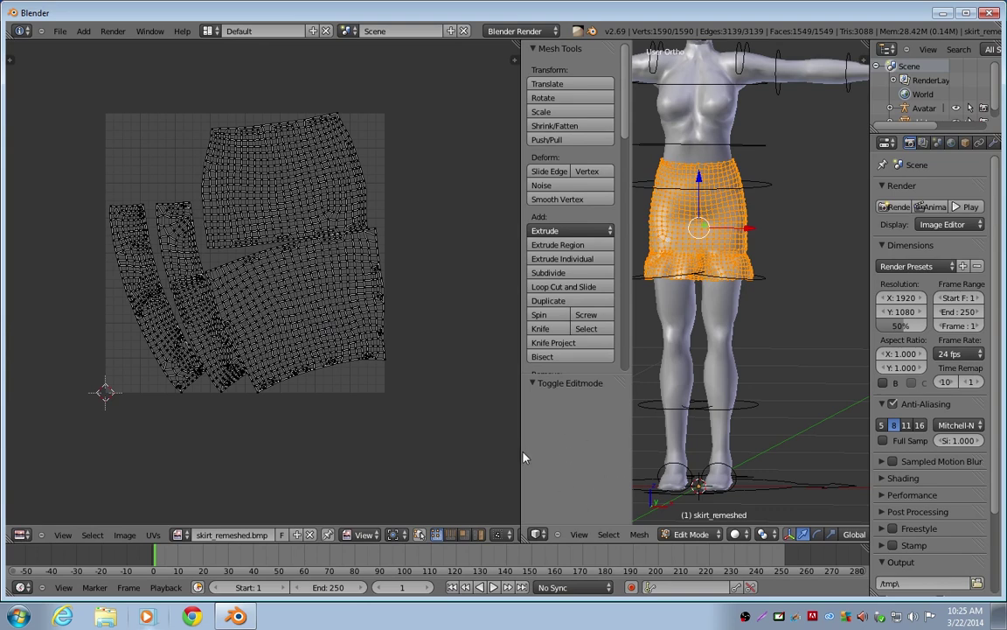
pyautogui.scroll(1, 256, 407)
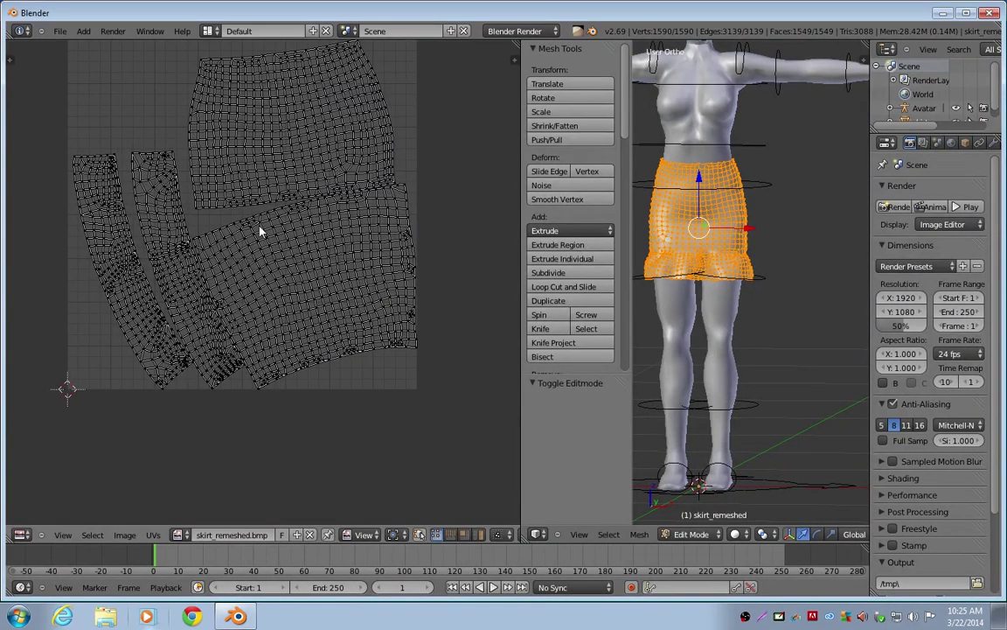
# Select all UV islands and pack them with a 0.06 margin
pyautogui.press('a')
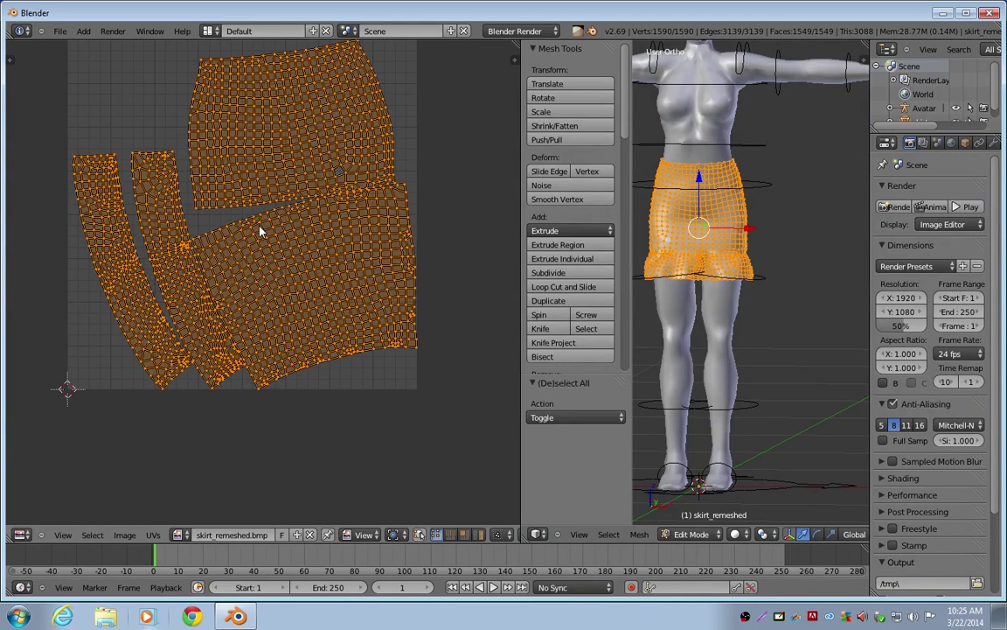
pyautogui.hotkey('ctrl', 'p')
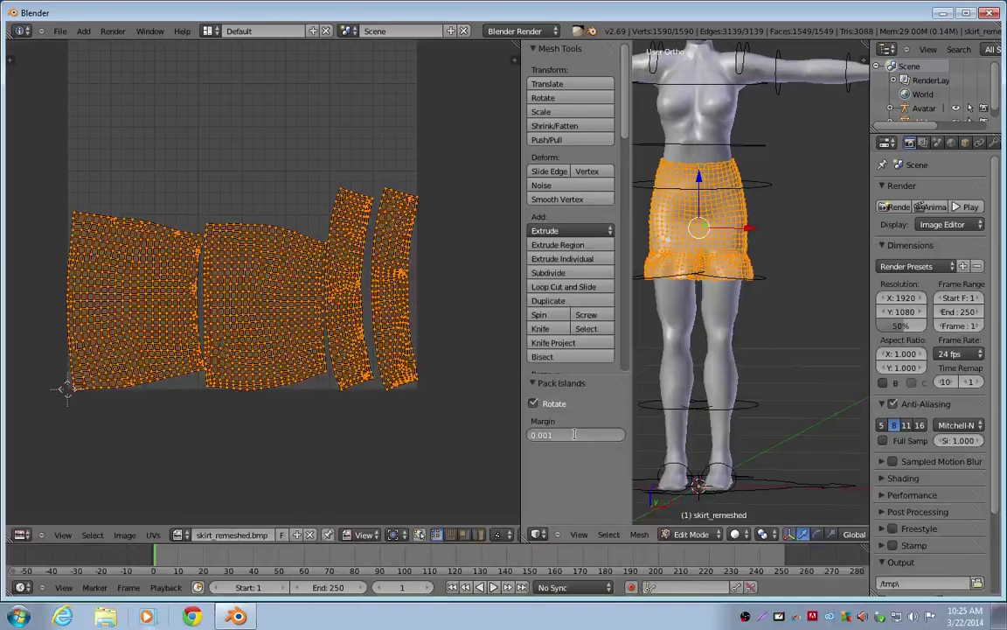
pyautogui.click(576, 437)
pyautogui.write('0')
pyautogui.press('Return')
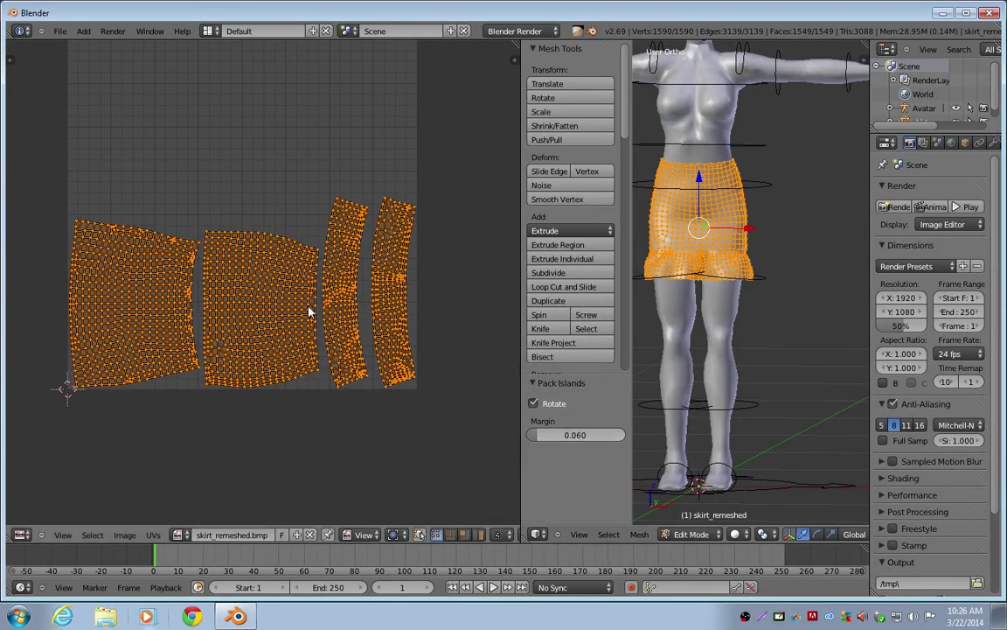
pyautogui.scroll(-1, 267, 249)
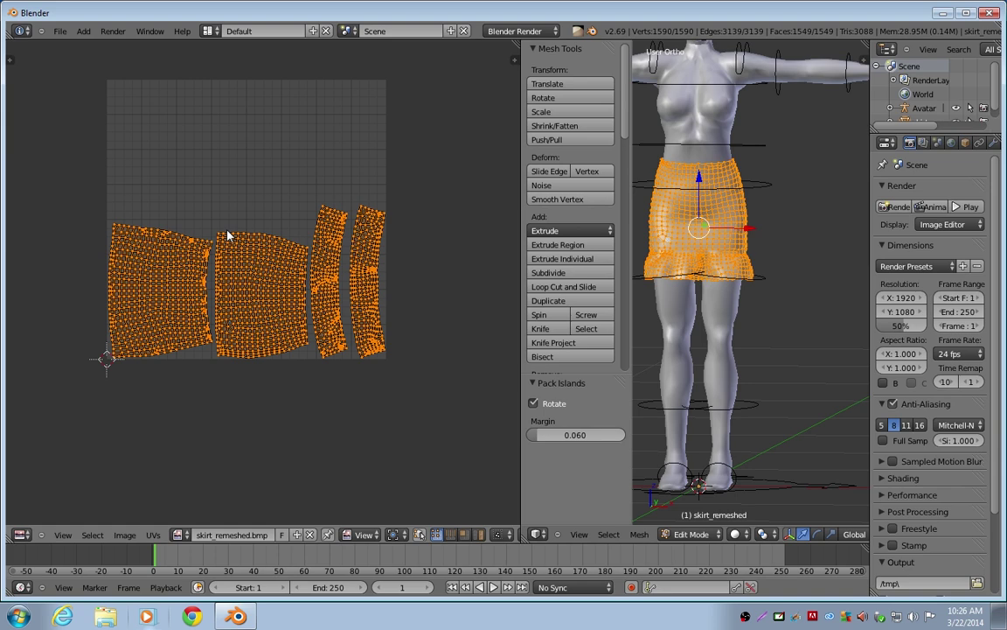
# Rotate the packed UV islands by -90° into a vertical stack
pyautogui.press('r')
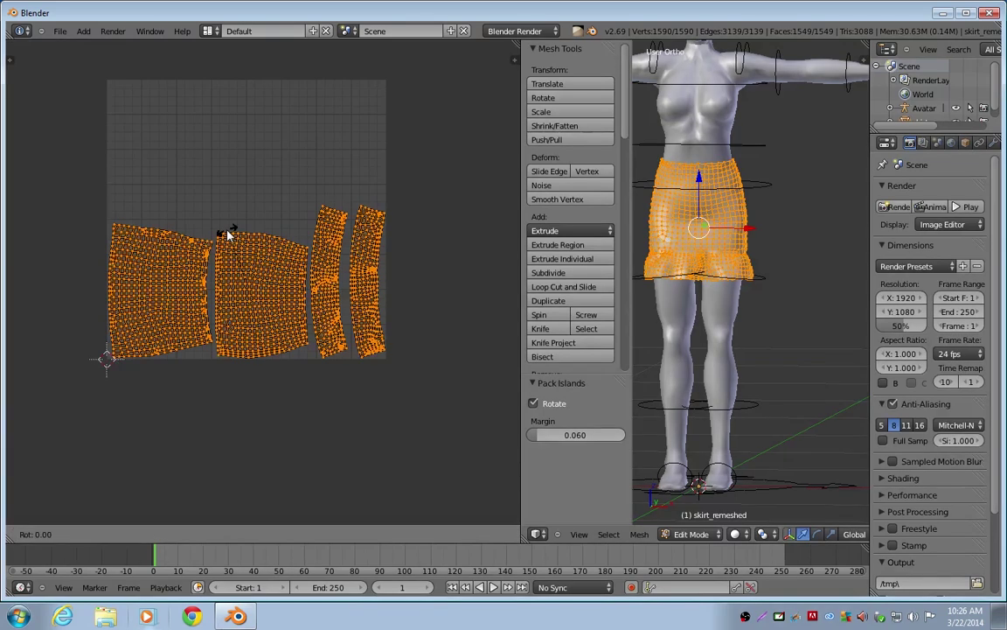
pyautogui.write('-90')
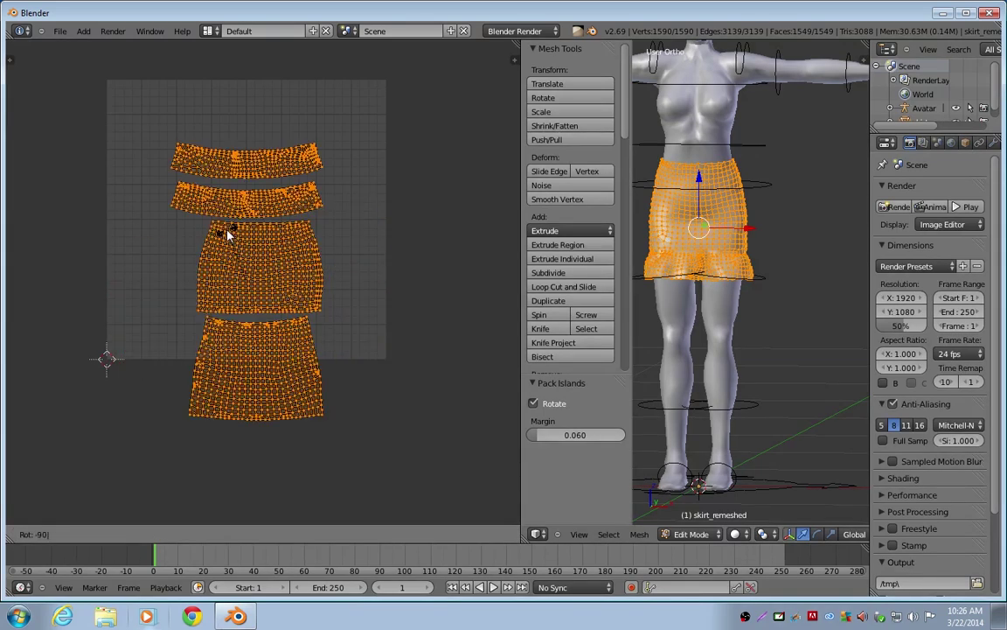
pyautogui.press('Return')
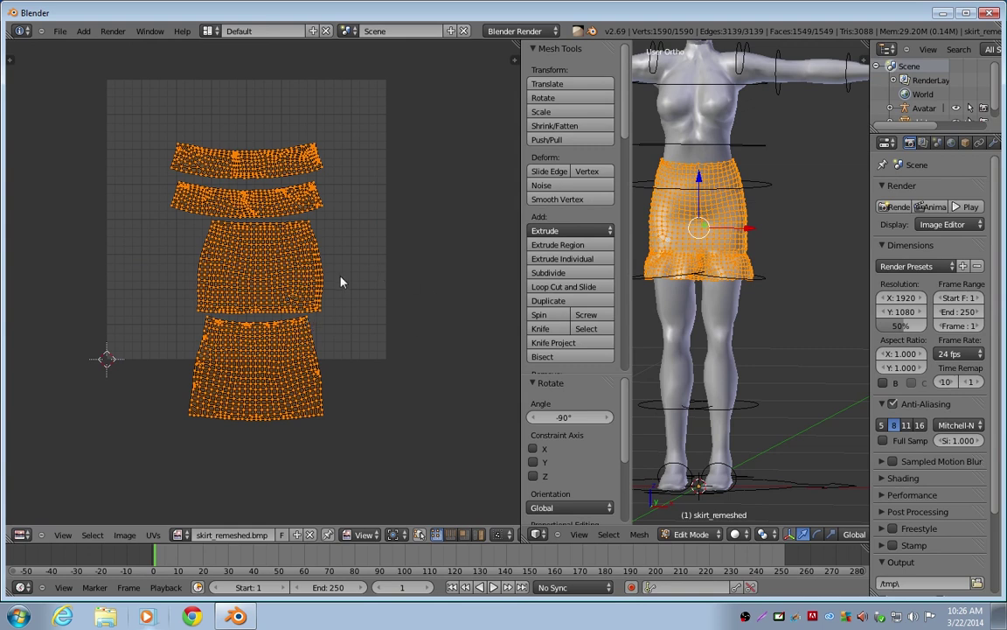
# Move the rotated UV islands 0.222 up along the Y axis
pyautogui.press('g')
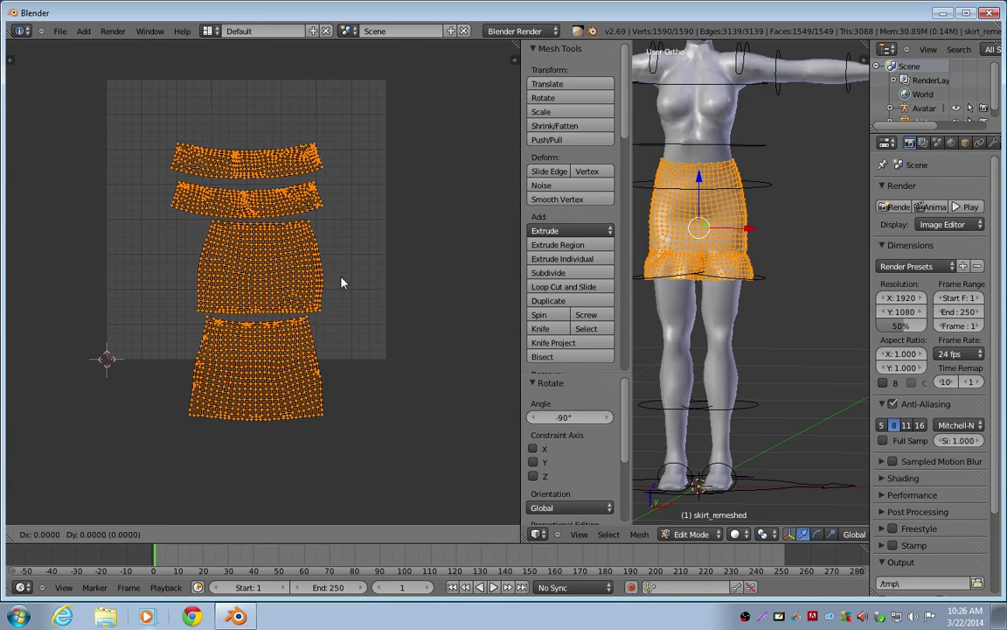
pyautogui.press('y')
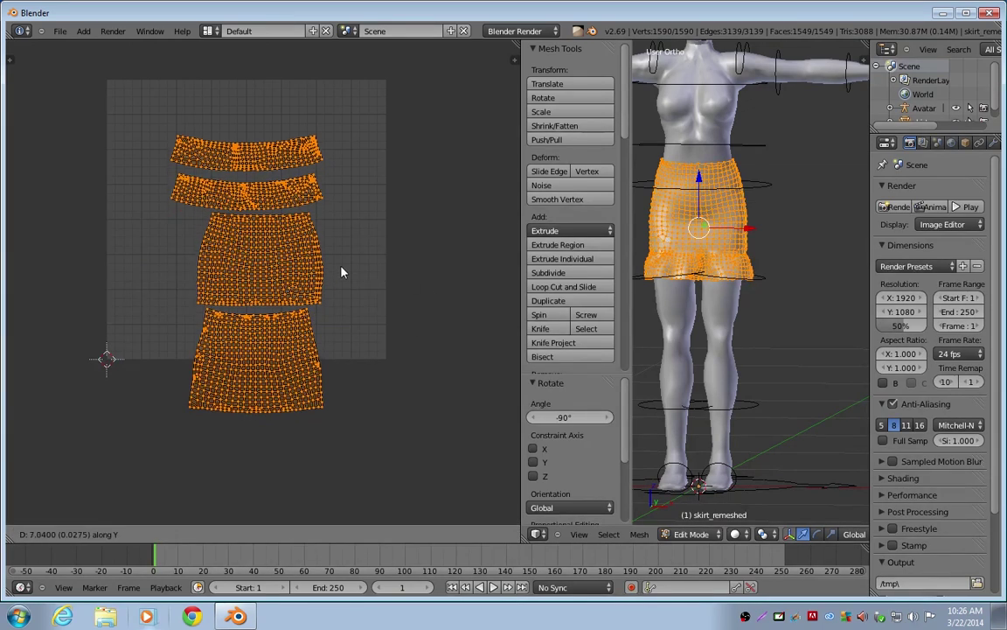
pyautogui.click(332, 221)
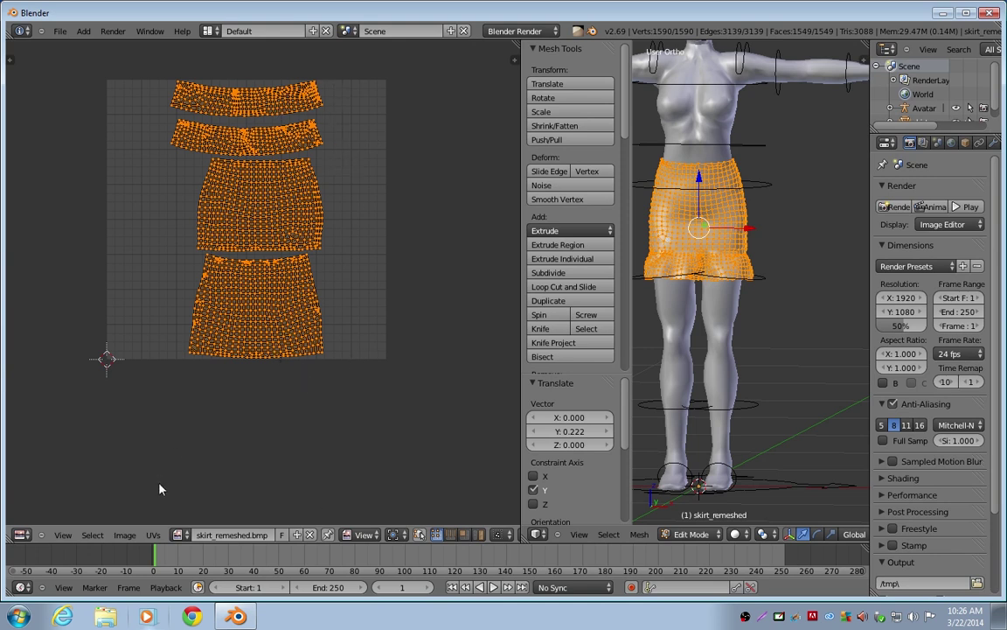
# Run Seams From Islands on the skirt and orbit to check the seams from side and front
pyautogui.click(154, 540)
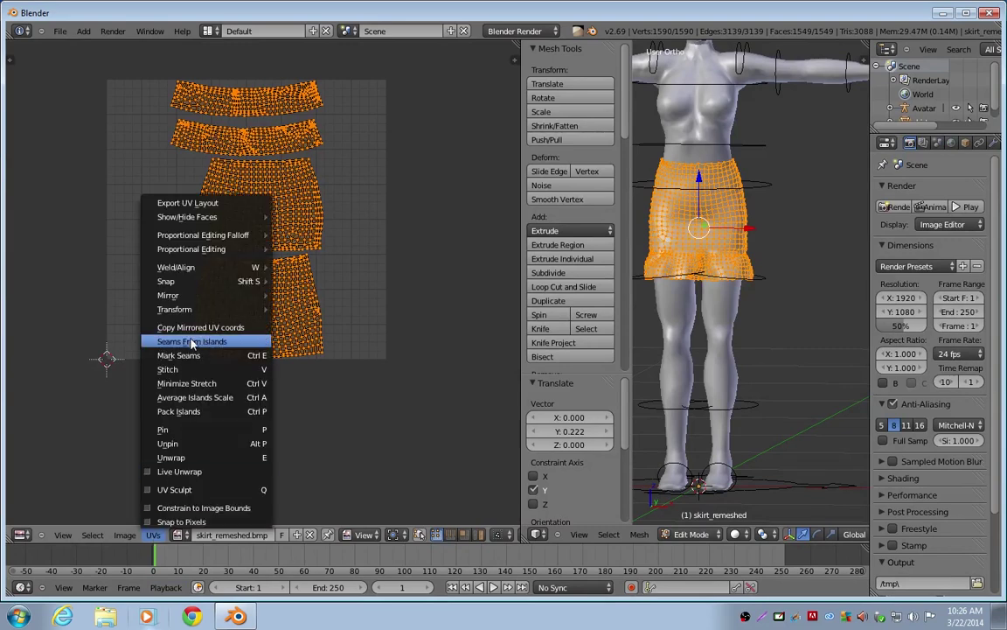
pyautogui.click(197, 262)
pyautogui.scroll(2, 664, 225)
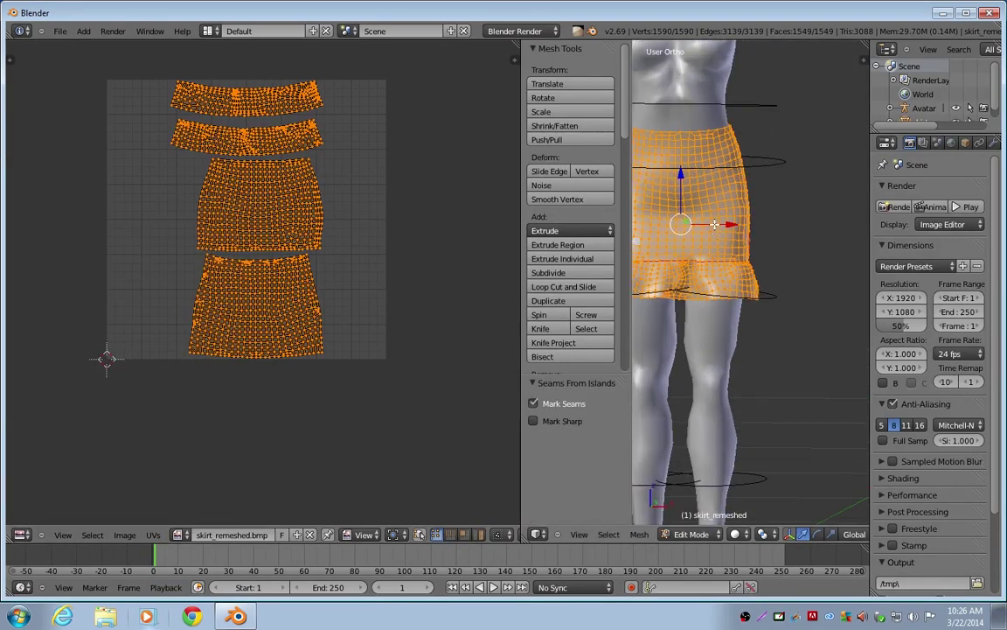
pyautogui.keyDown('shift'); pyautogui.moveTo(723, 214); pyautogui.dragTo(638, 277, button='middle'); pyautogui.keyUp('shift')
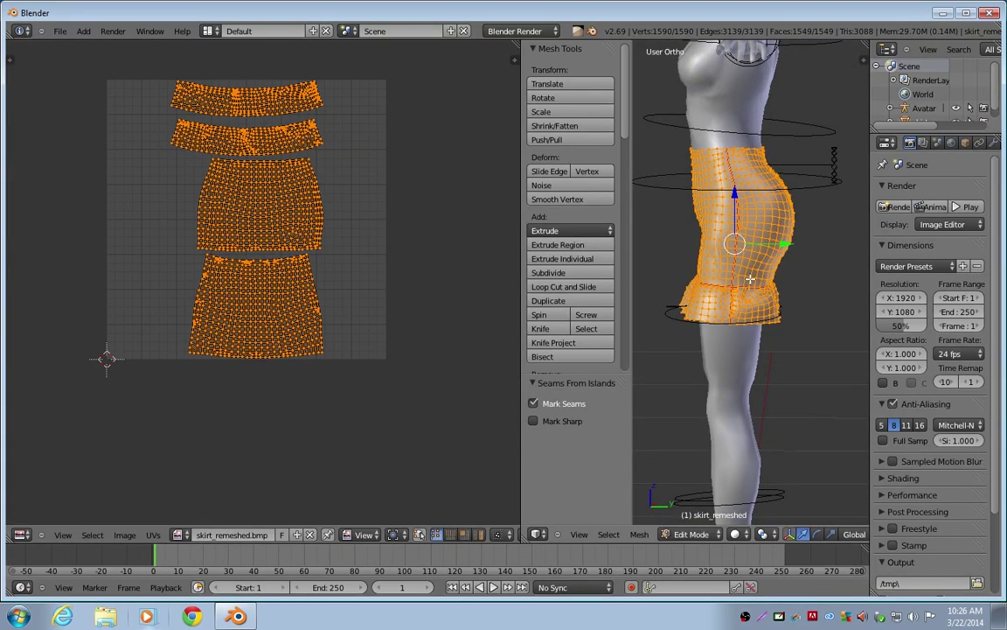
pyautogui.moveTo(770, 245); pyautogui.dragTo(789, 229, button='middle')
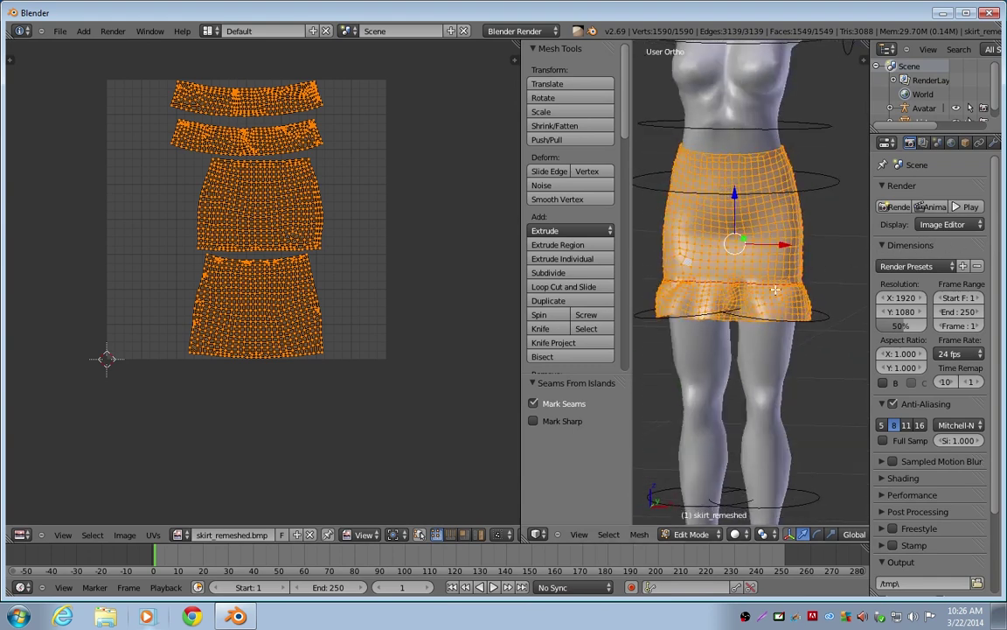
pyautogui.click(21, 534)
# Change the UV editor back to a 3D View and join both viewports into one wide view
pyautogui.click(32, 522)
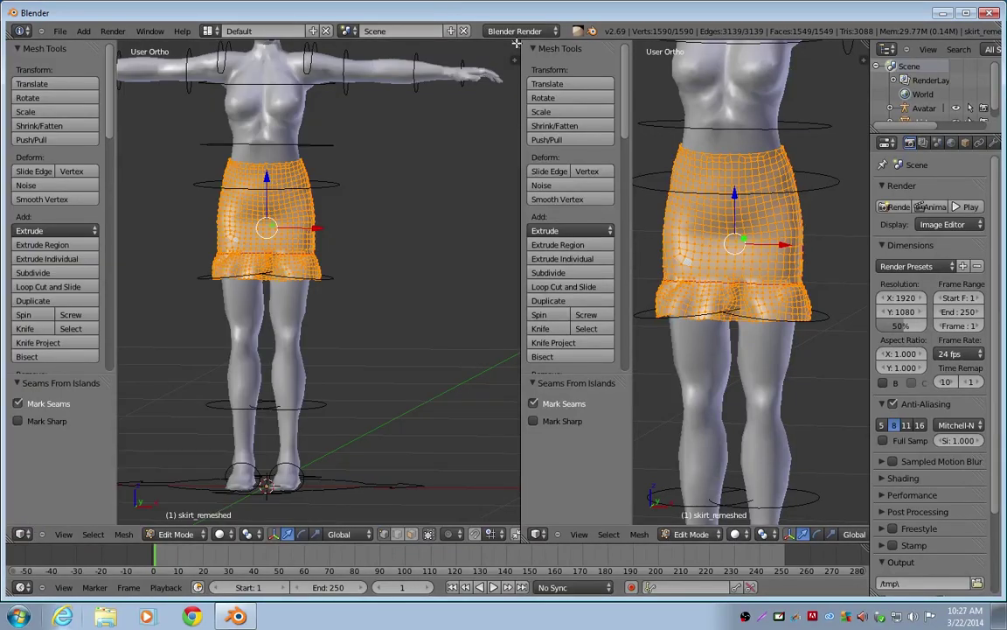
pyautogui.moveTo(514, 47); pyautogui.dragTo(636, 162)
pyautogui.scroll(3, 541, 349)
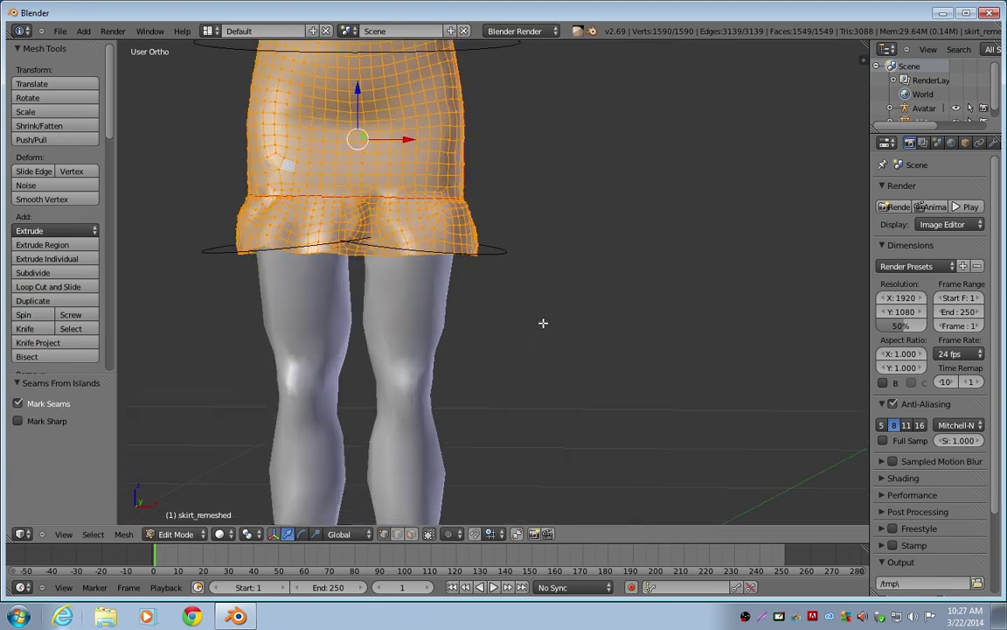
pyautogui.scroll(-5, 542, 323)
pyautogui.keyDown('shift'); pyautogui.moveTo(544, 302); pyautogui.dragTo(661, 280, button='middle'); pyautogui.keyUp('shift')
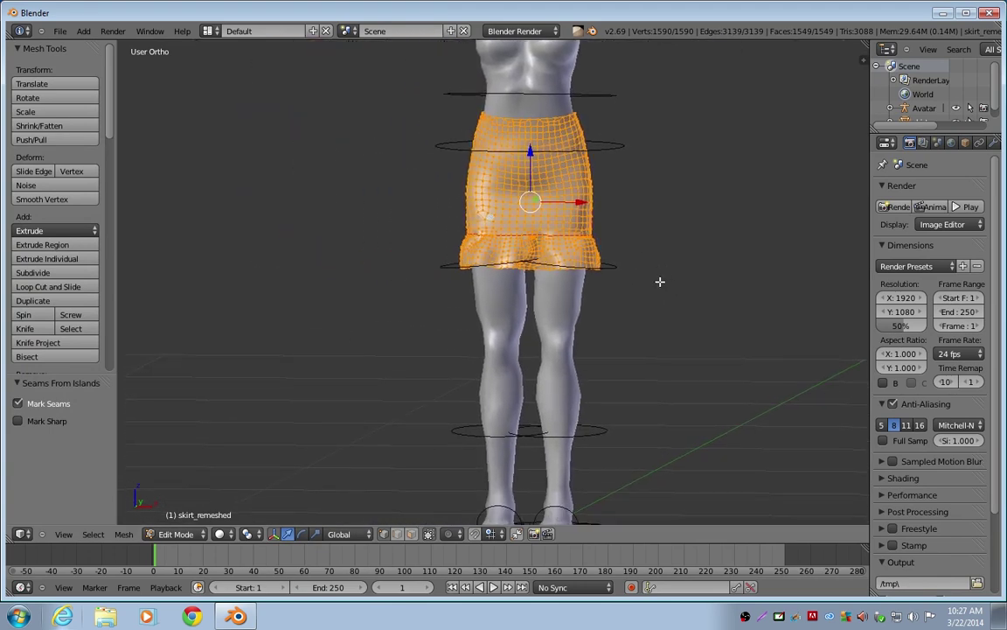
pyautogui.scroll(-1, 661, 281)
pyautogui.scroll(1, 654, 283)
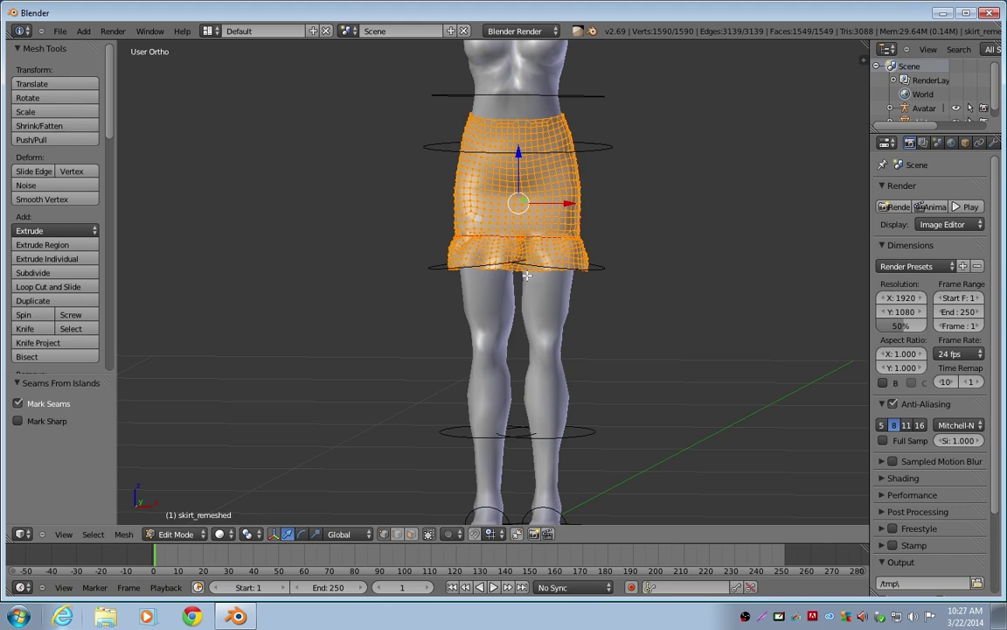
pyautogui.moveTo(670, 326); pyautogui.dragTo(619, 328, button='middle')
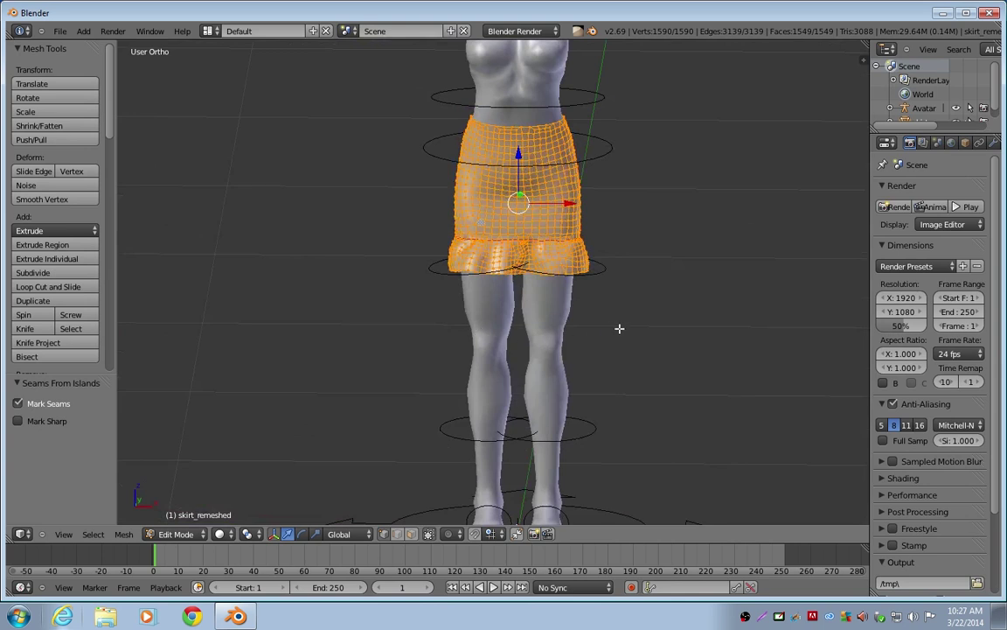
pyautogui.scroll(3, 667, 330)
pyautogui.scroll(-3, 666, 329)
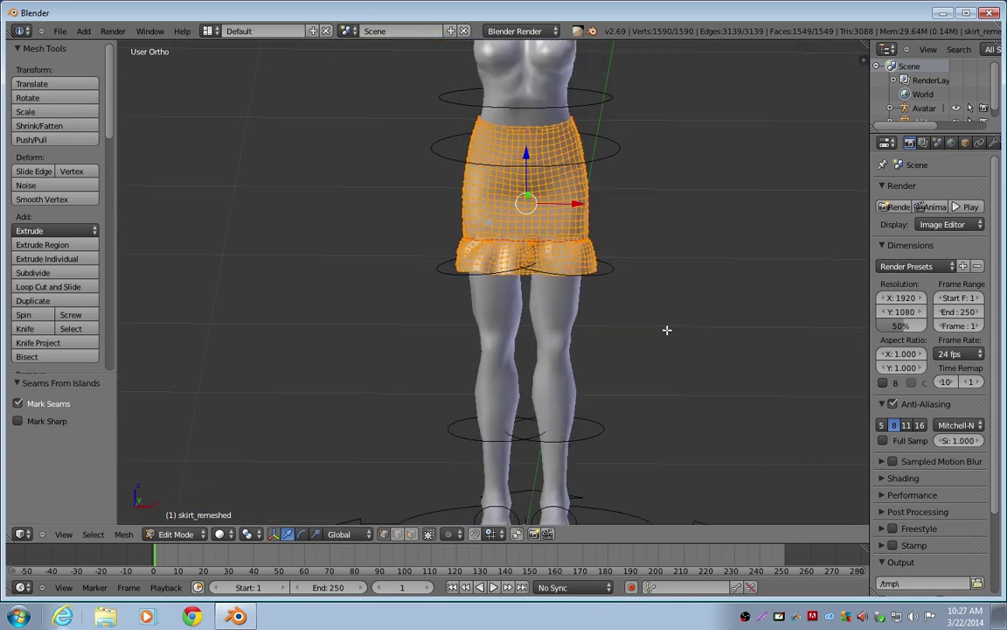
pyautogui.scroll(-2, 667, 330)
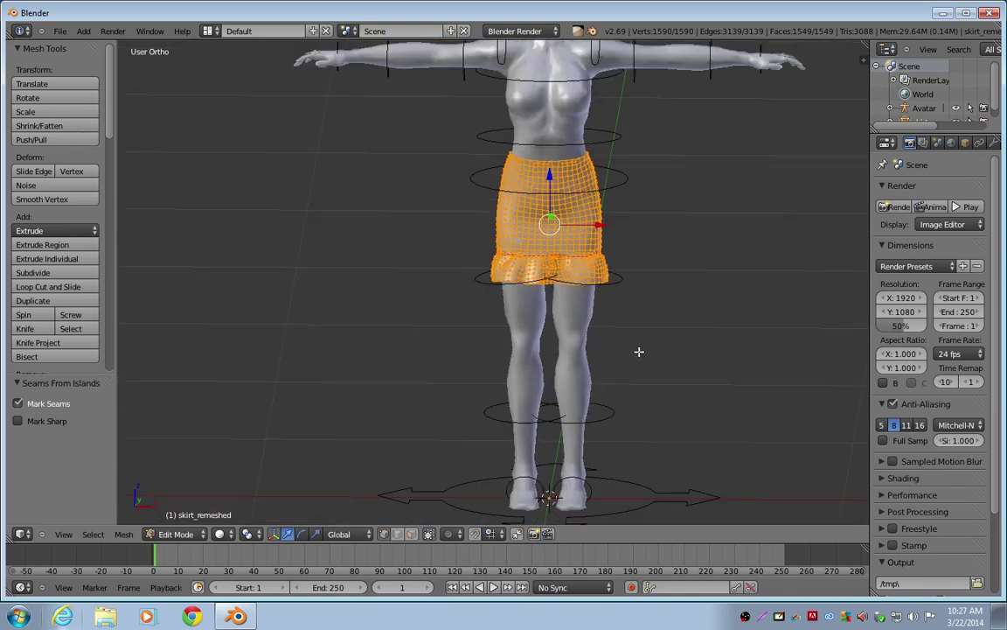